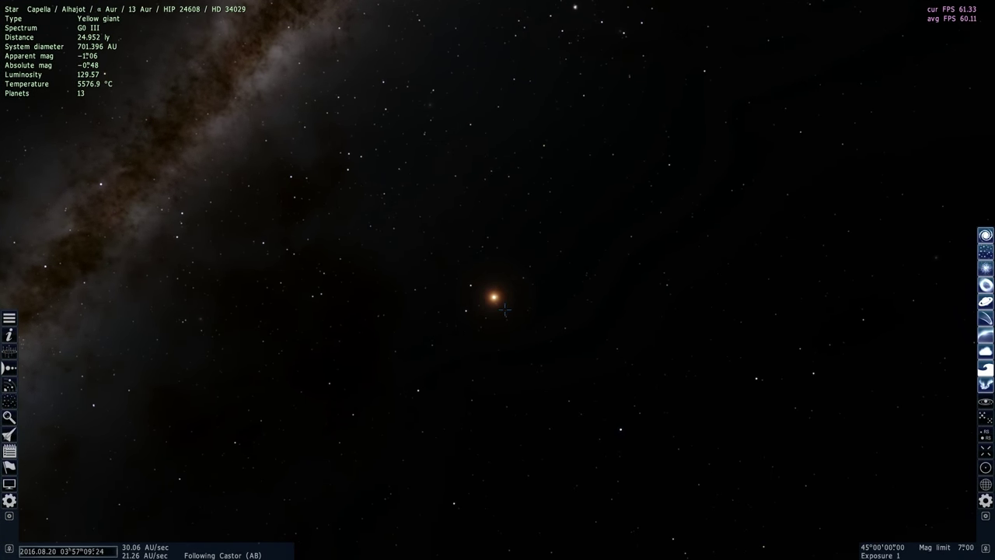
Select the red dwarf Castor Ca, travel to it and examine the Castor Ca and Castor Cb pair up close
click(486, 296)
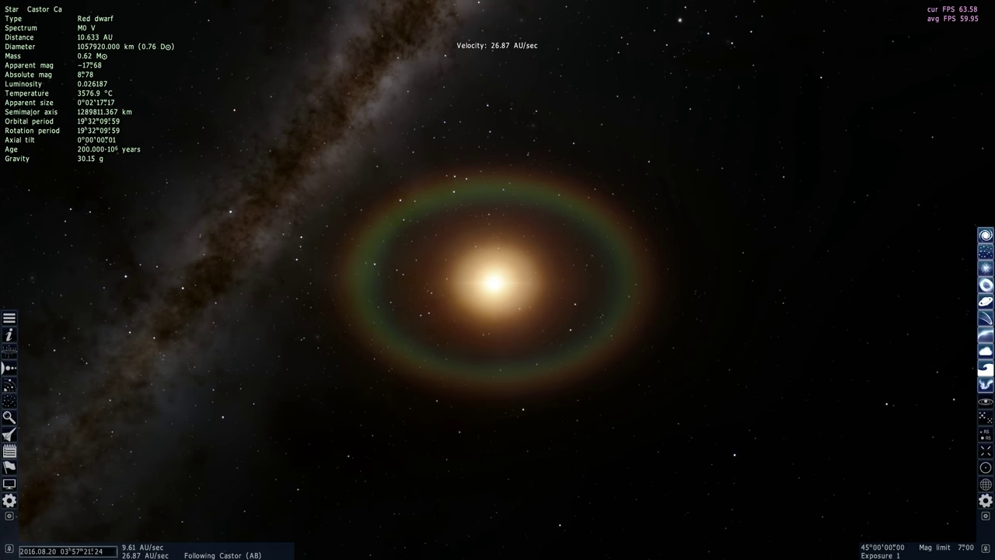
key(s)
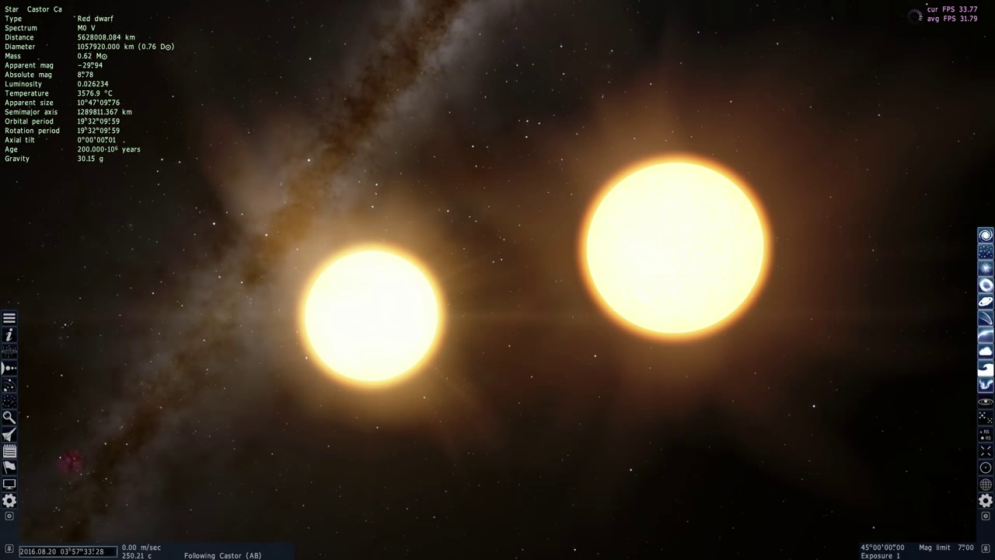
right_drag(373, 295, 468, 302)
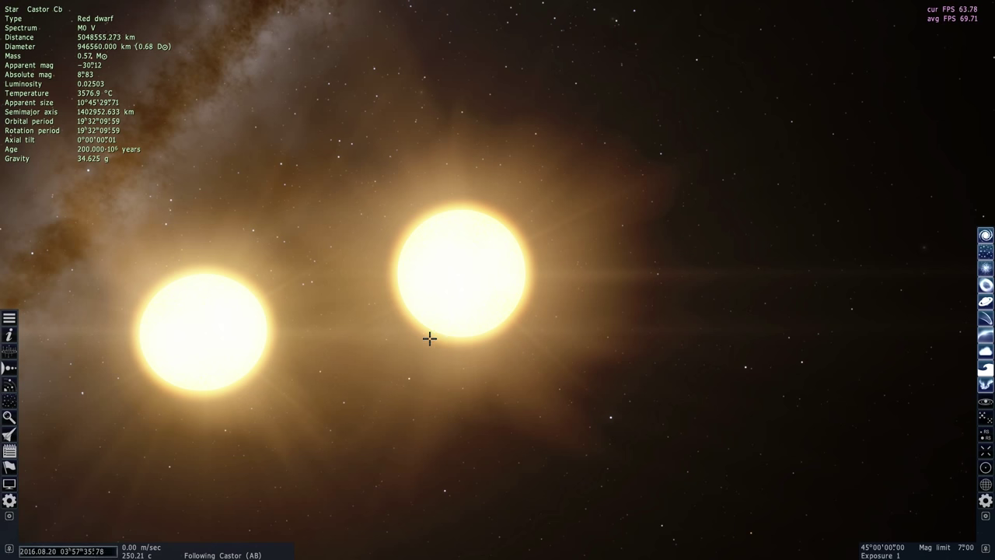
drag(416, 339, 449, 336)
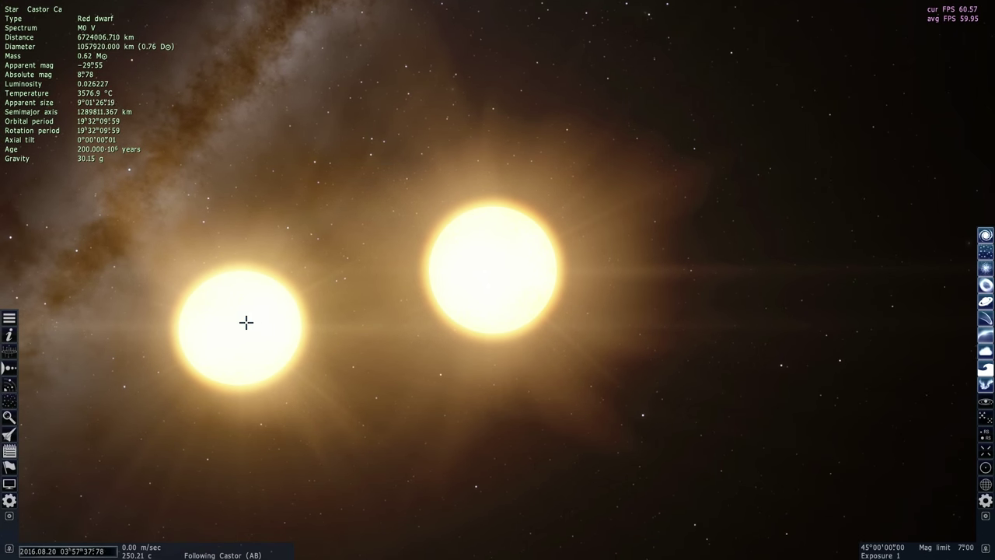
drag(414, 323, 369, 351)
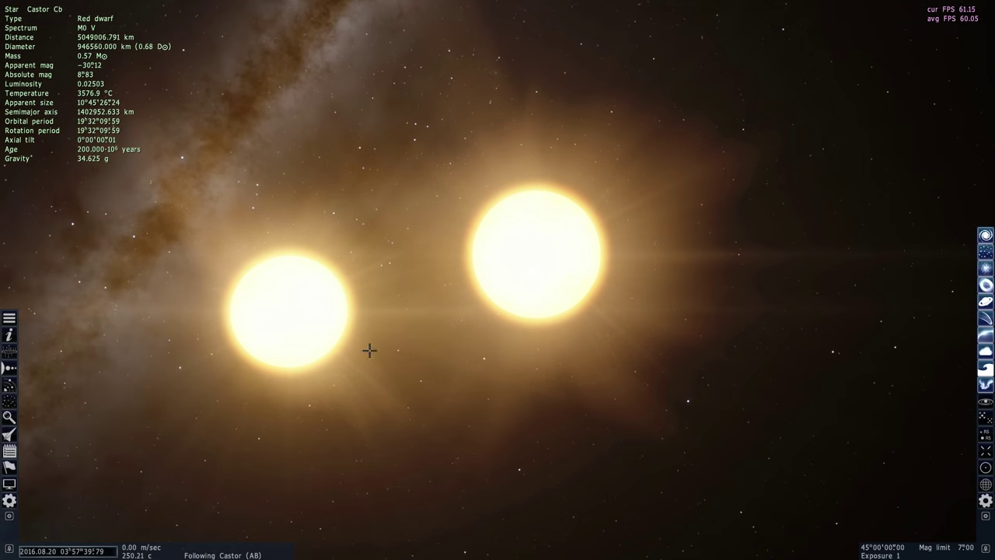
mouse_move(79, 551)
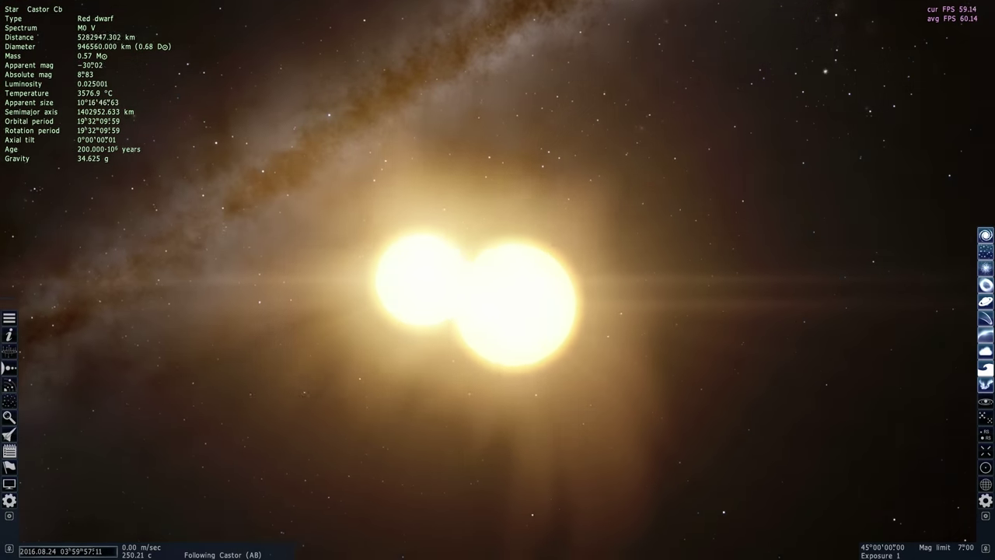
Back away from Castor Cb and turn the view to compare the red dwarf pair with the distant white Castor stars
key(s)
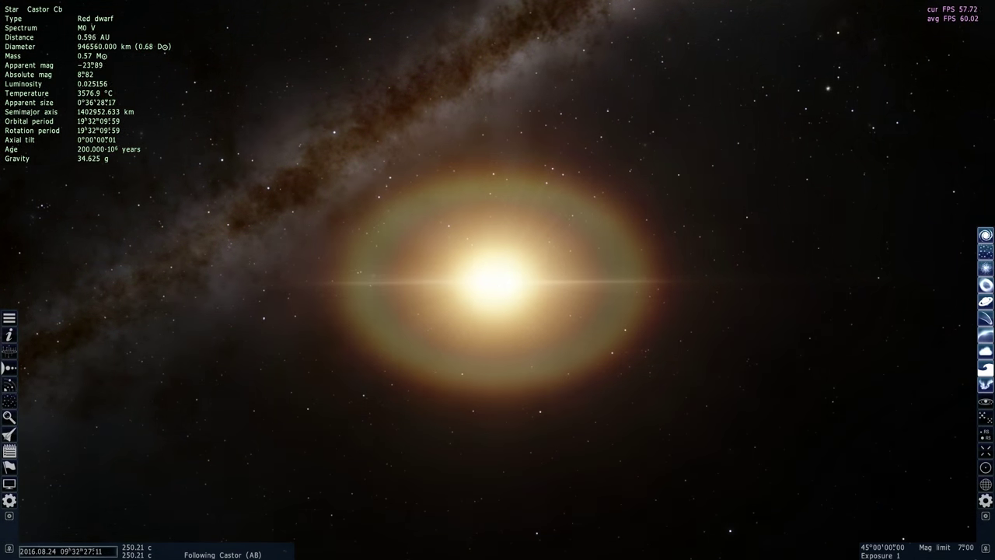
drag(492, 282, 513, 275)
key(w)
scroll(497, 280, up, 2)
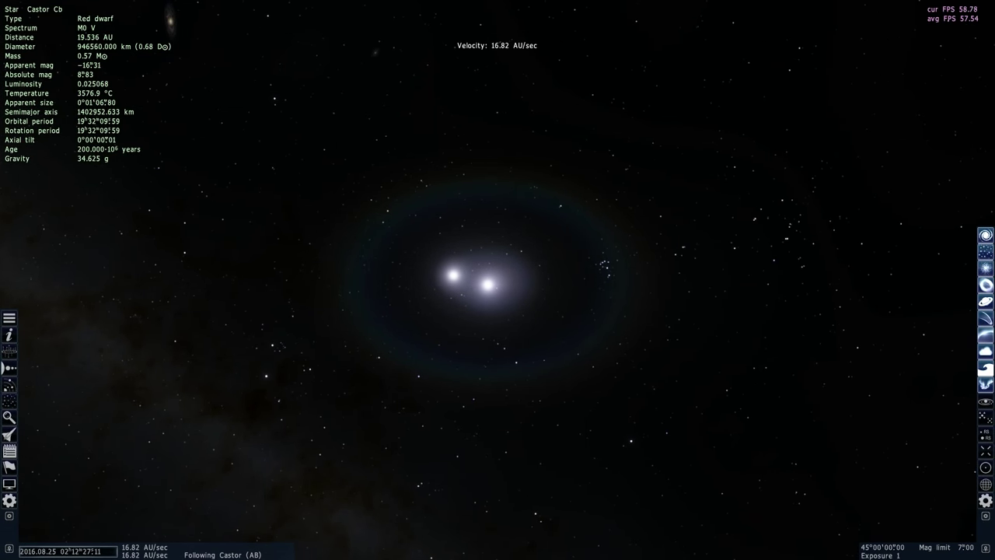
scroll(498, 280, down, 2)
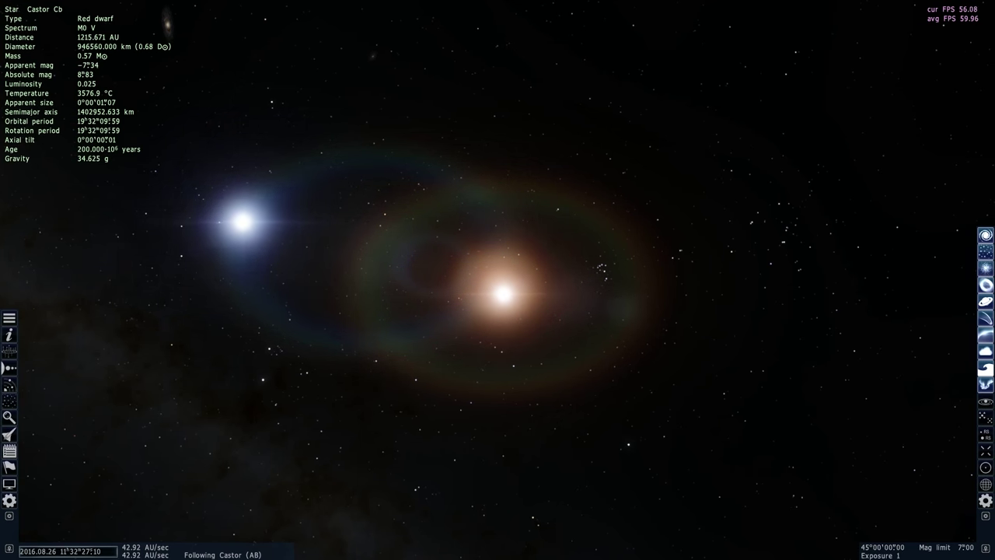
scroll(498, 280, down, 3)
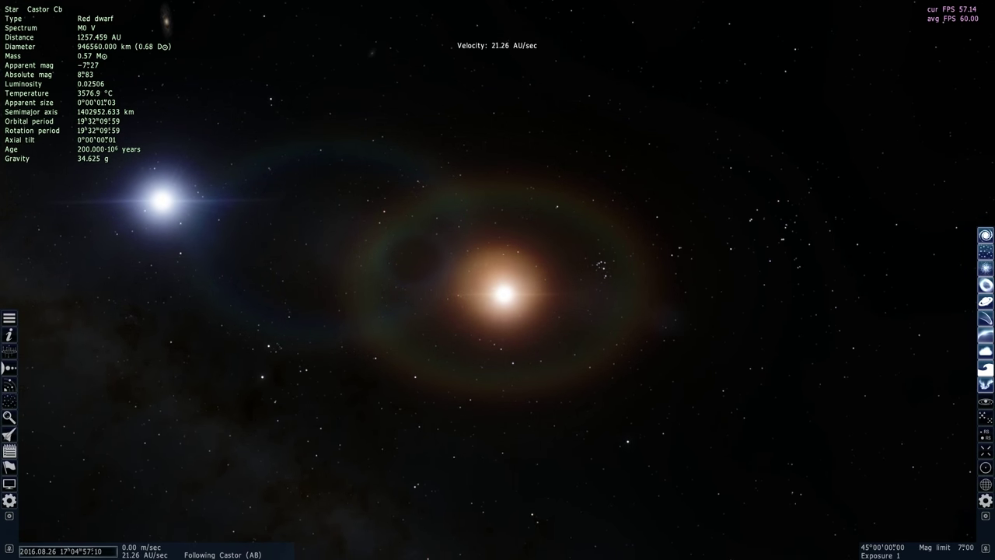
Examine the white stars Castor Aa and Castor Ba up close, and back away toward the Castor (AB) barycenter
key(s)
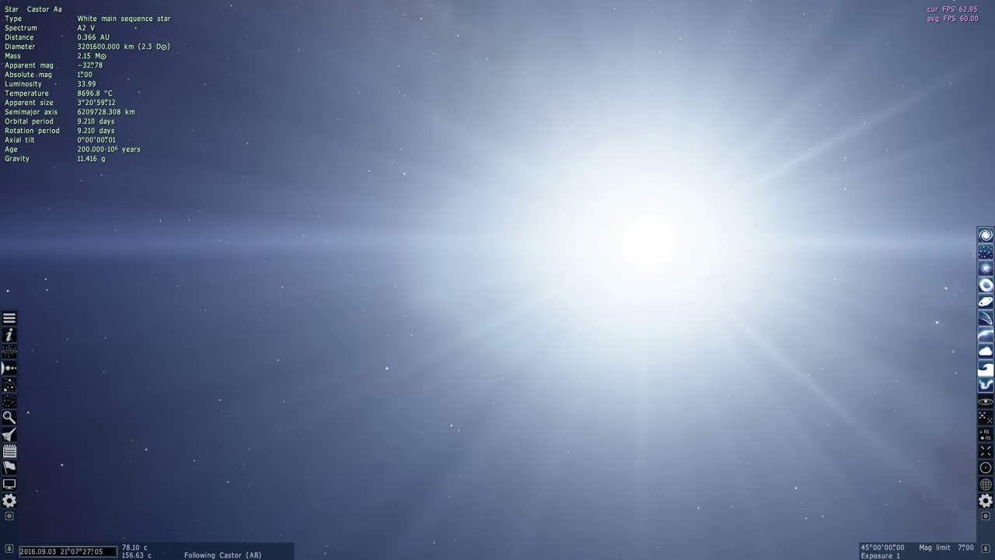
key(w)
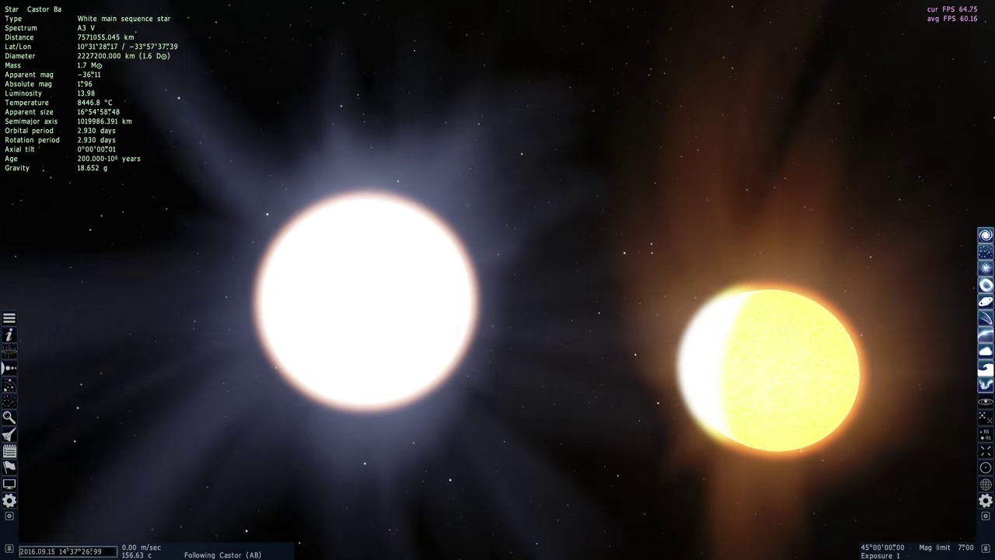
key(s)
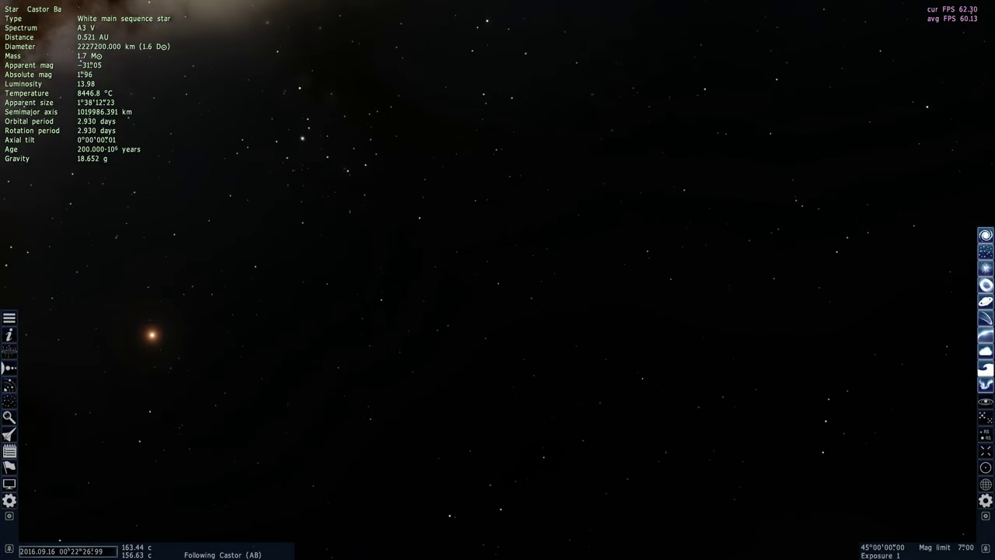
drag(280, 349, 544, 320)
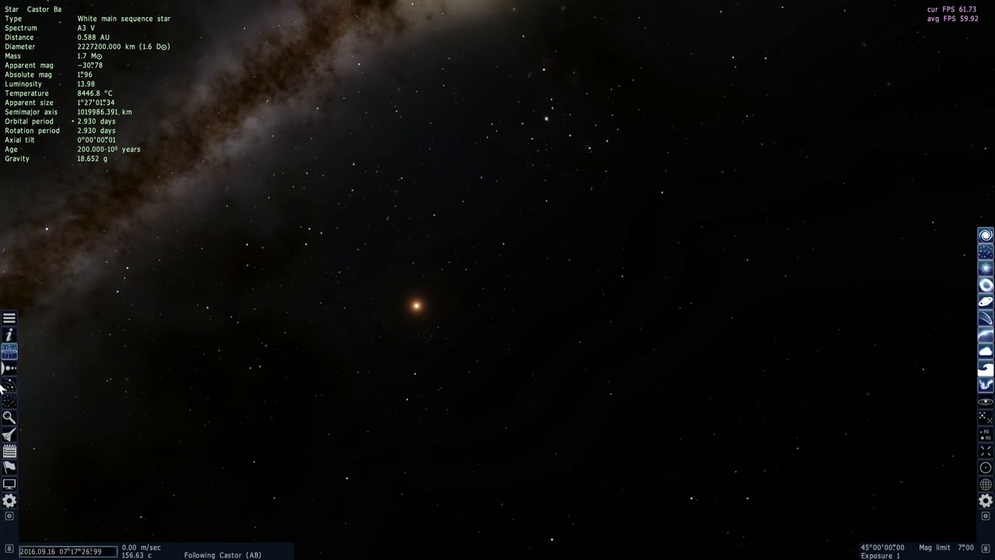
key(Return)
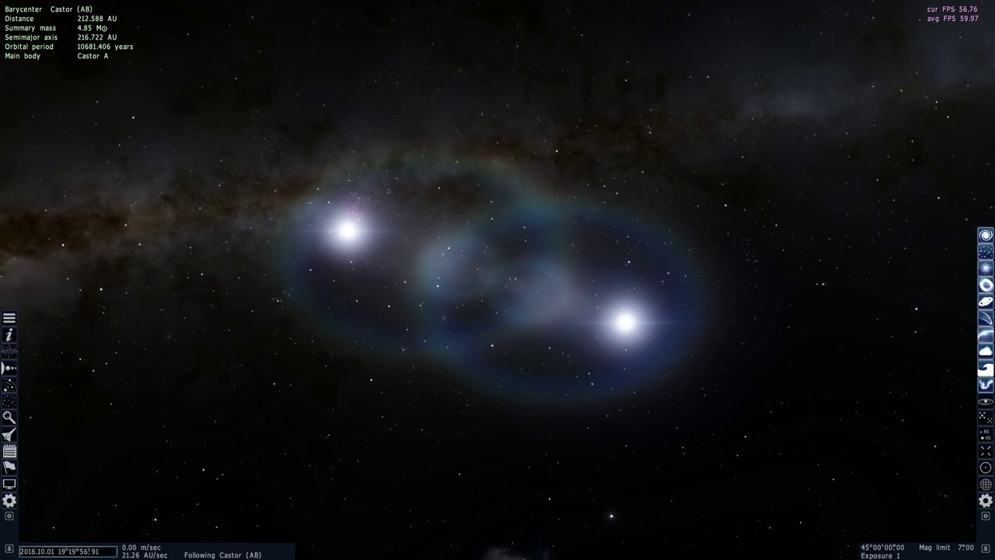
Select the distant red dwarf Castor Ca and compare its position with the two bright stars around the Castor (AB) barycenter
drag(498, 280, 557, 325)
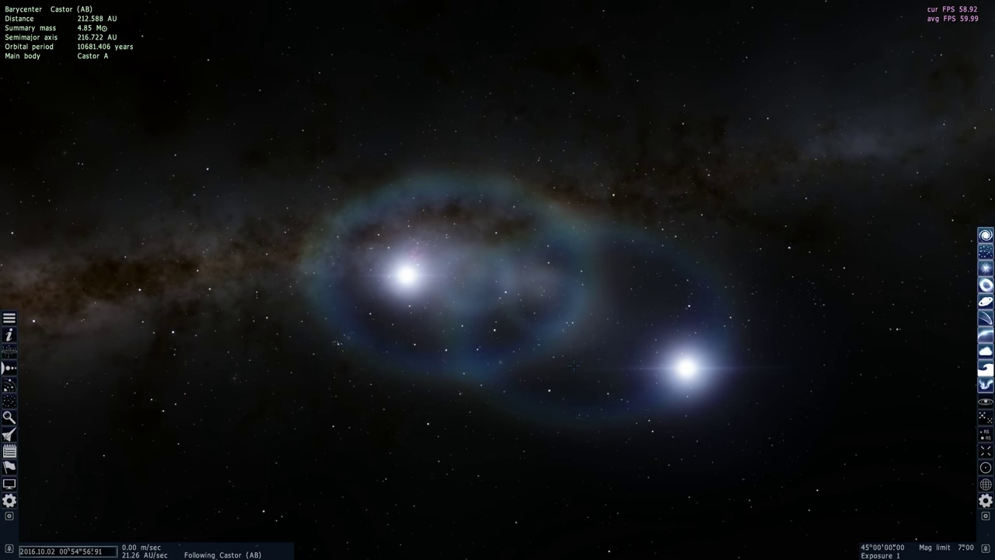
drag(549, 374, 869, 555)
click(246, 239)
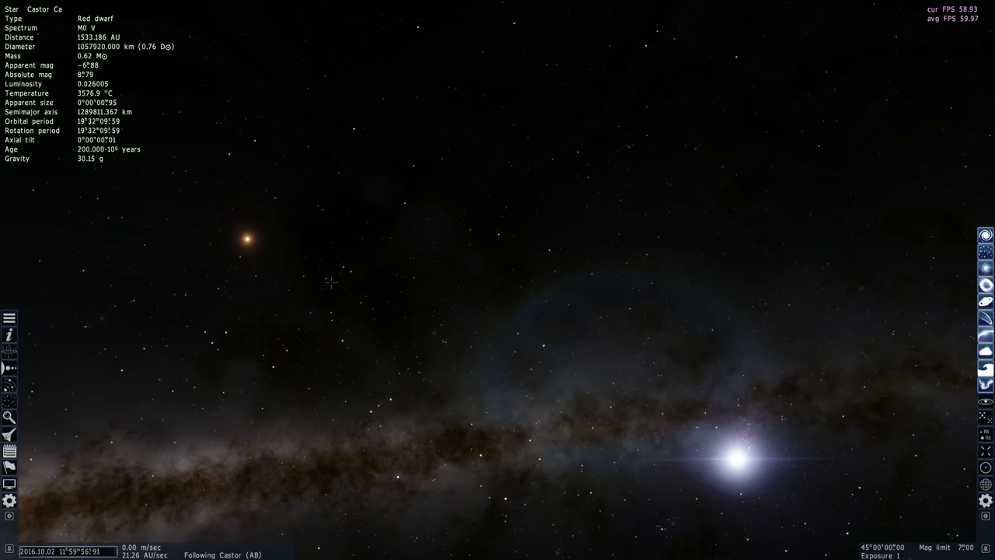
drag(246, 238, 338, 239)
drag(622, 399, 439, 305)
drag(590, 331, 856, 447)
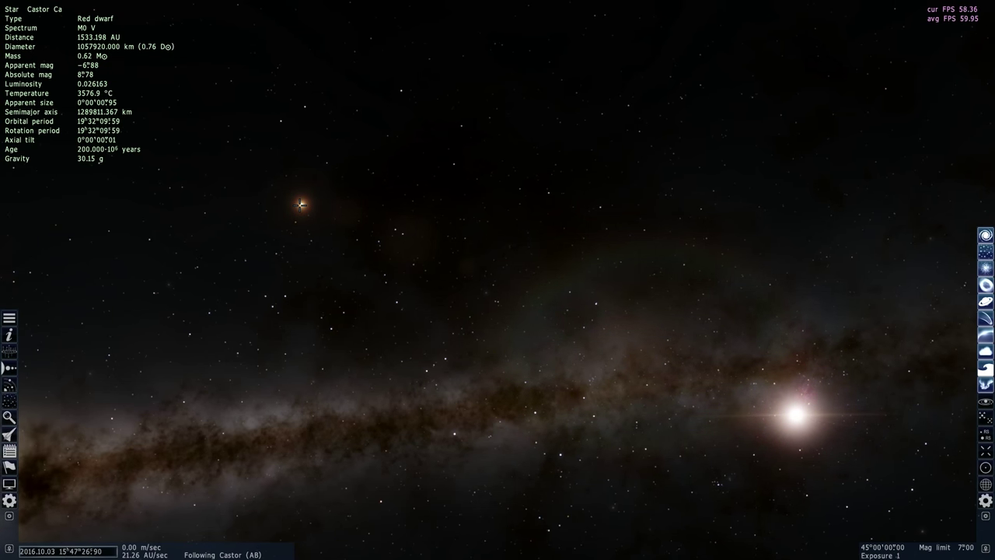
drag(453, 221, 94, 43)
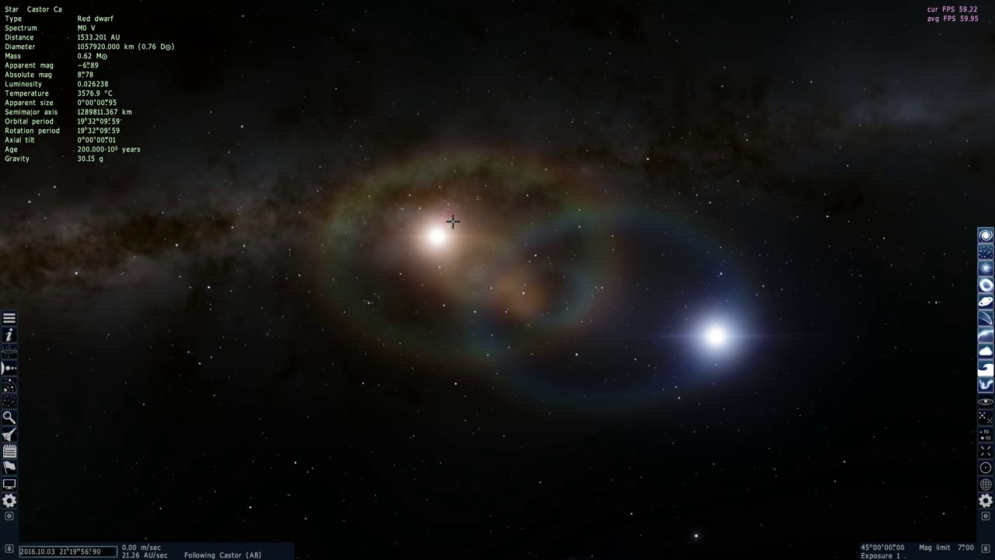
click(707, 337)
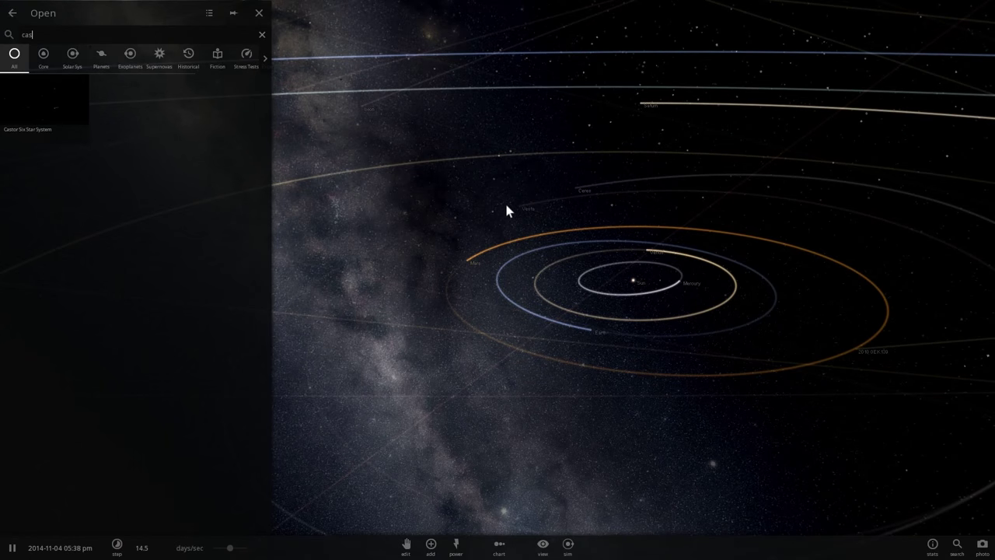
Switch to Universe Sandbox and open the Castor Six Star System simulation, viewing its stars from several angles
drag(506, 205, 353, 218)
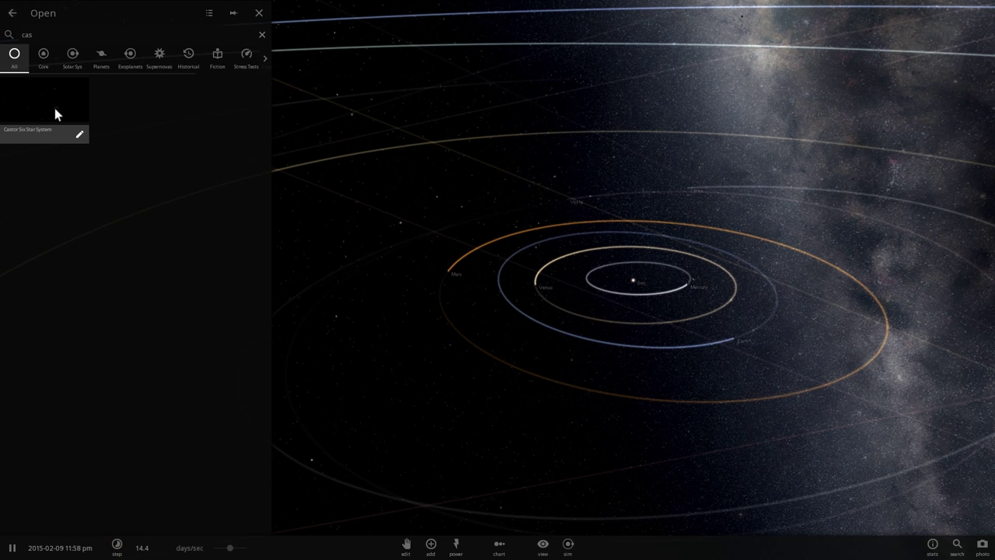
click(55, 111)
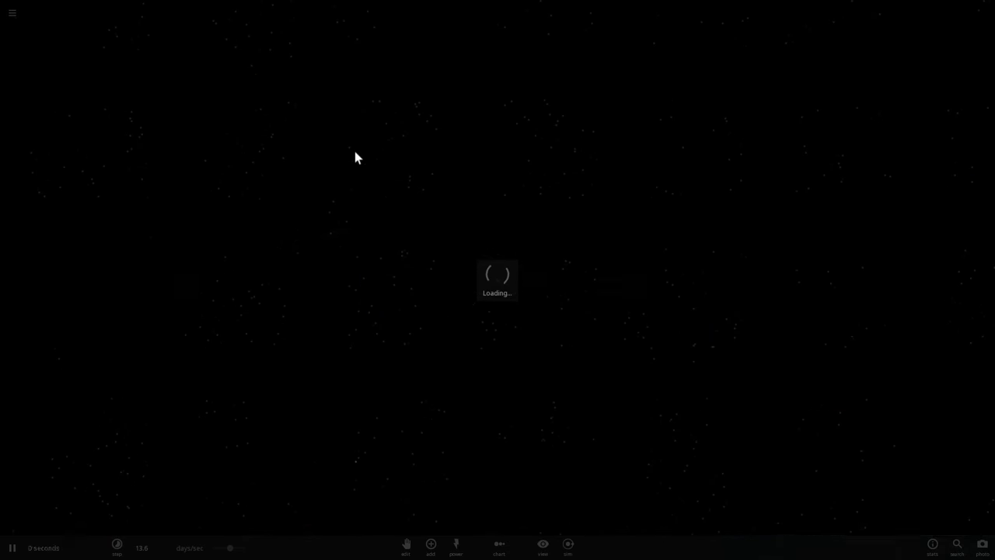
drag(516, 308, 347, 228)
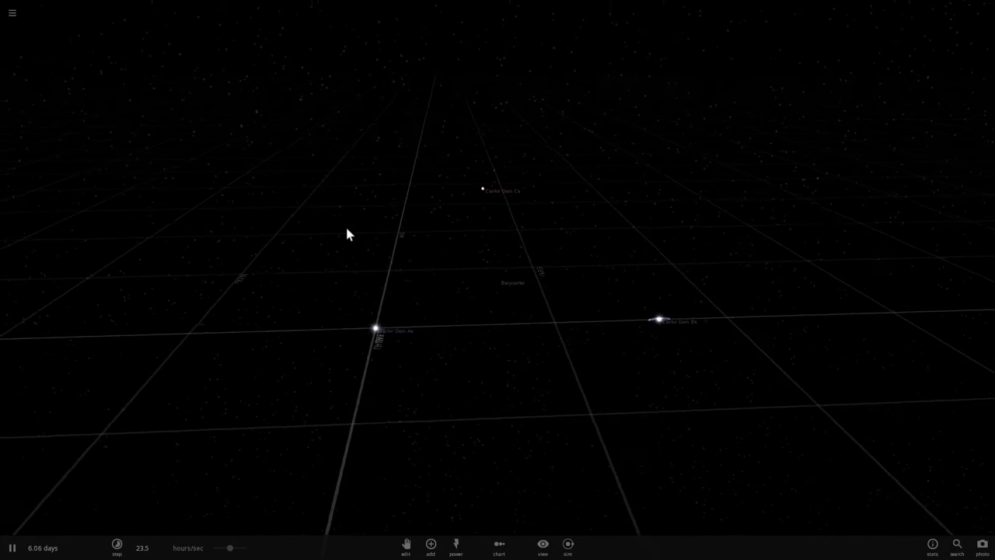
drag(412, 282, 502, 302)
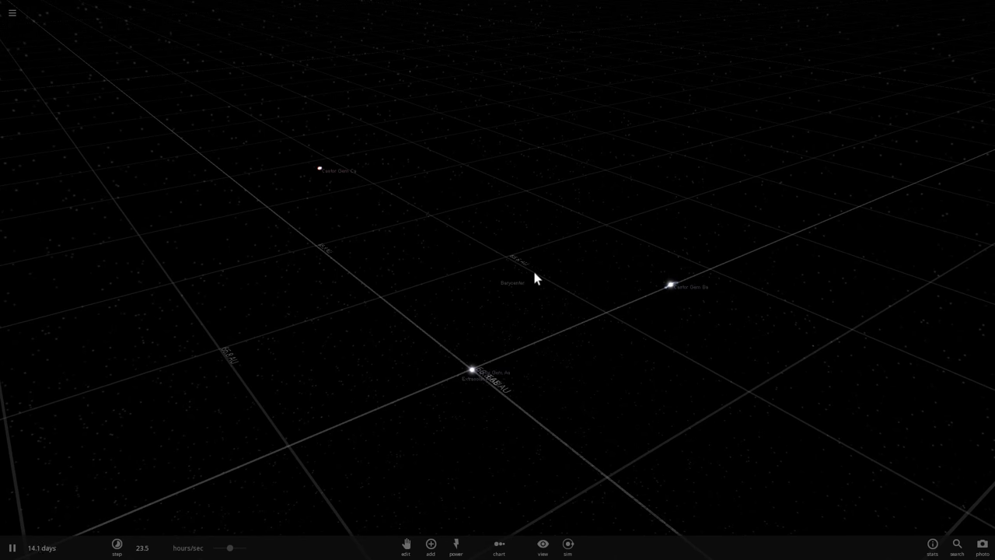
Reopen the simulation browser and examine the Castor system's scale against the distance grid, from above and at an angle
click(13, 19)
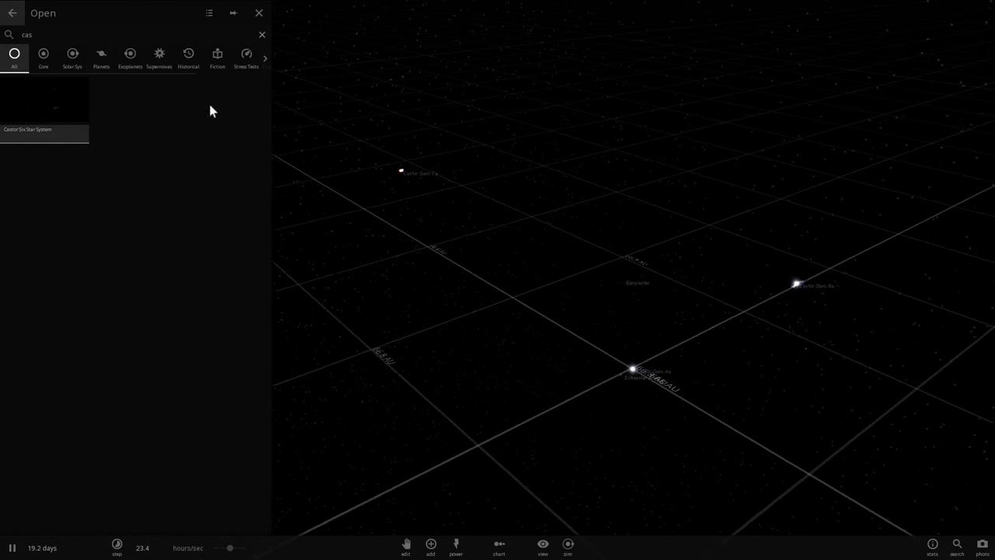
drag(557, 255, 506, 378)
scroll(550, 274, down, 5)
scroll(548, 277, down, 5)
scroll(507, 377, down, 8)
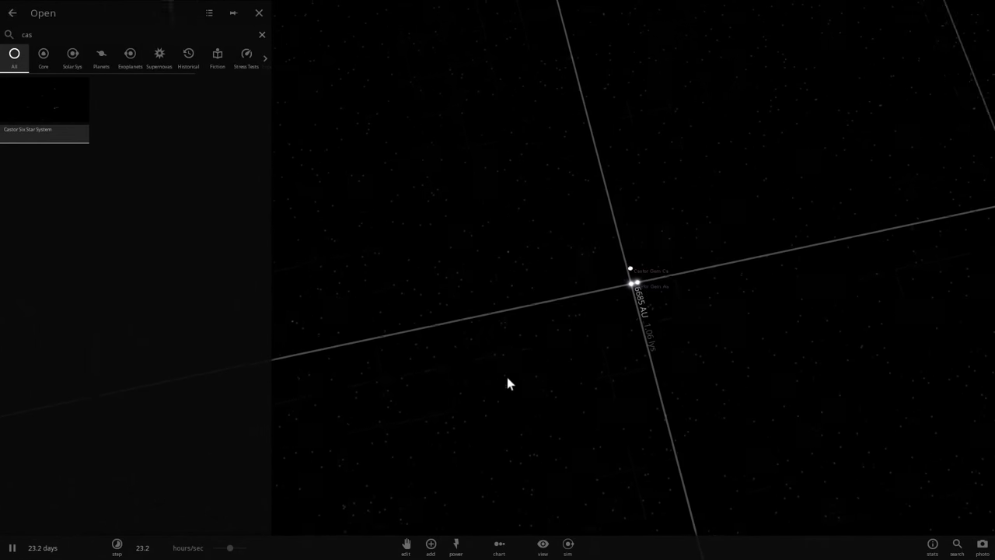
scroll(508, 377, up, 2)
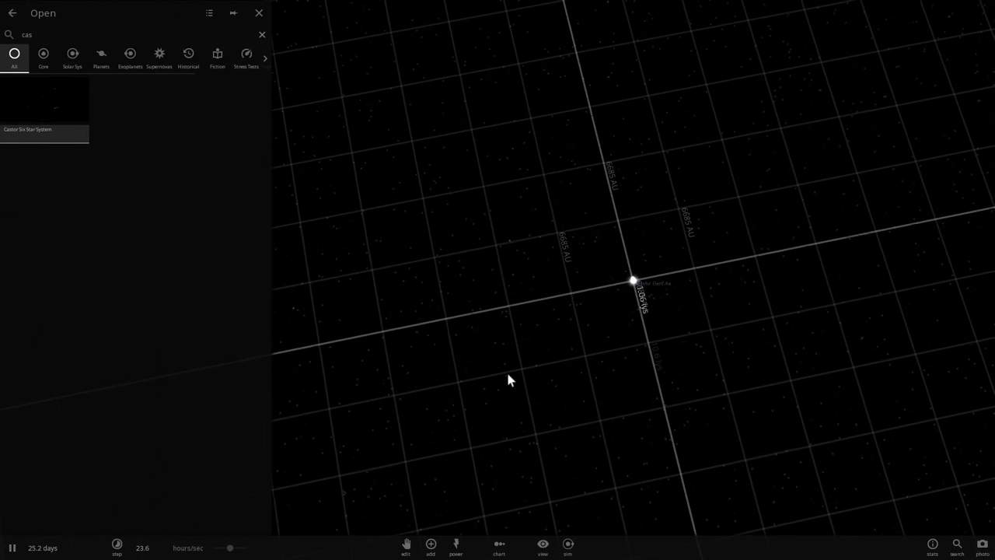
scroll(514, 373, up, 3)
scroll(519, 369, up, 2)
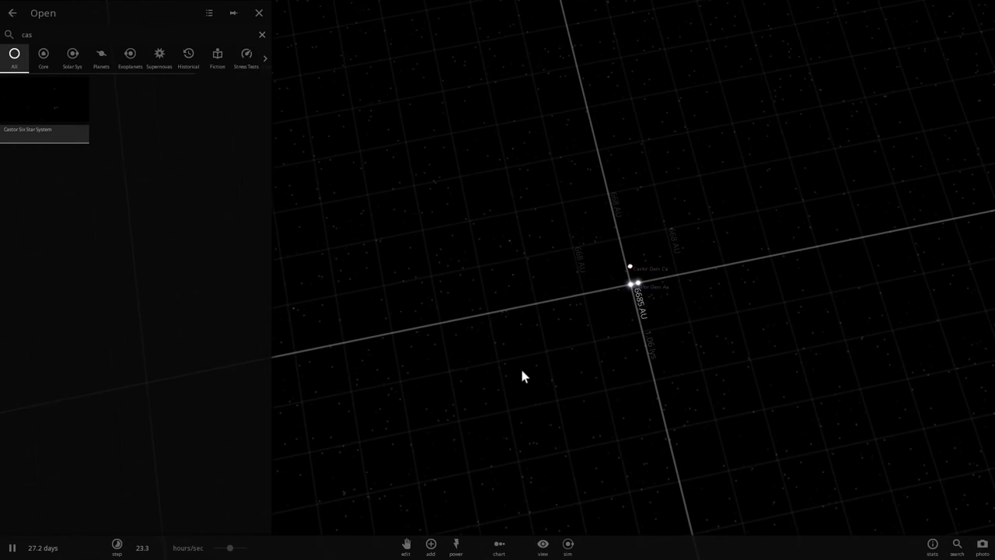
drag(522, 369, 518, 296)
scroll(518, 300, down, 4)
scroll(520, 303, down, 5)
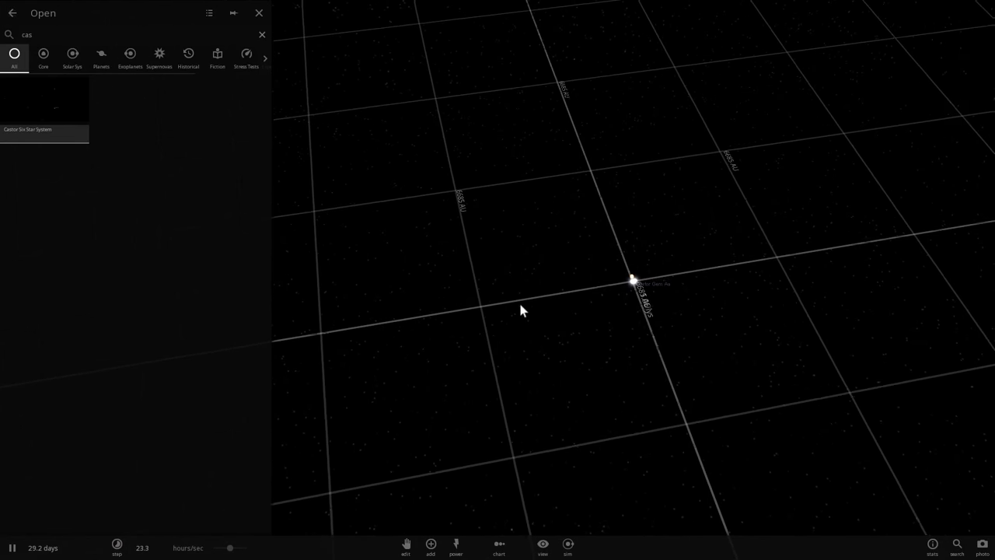
drag(517, 309, 499, 298)
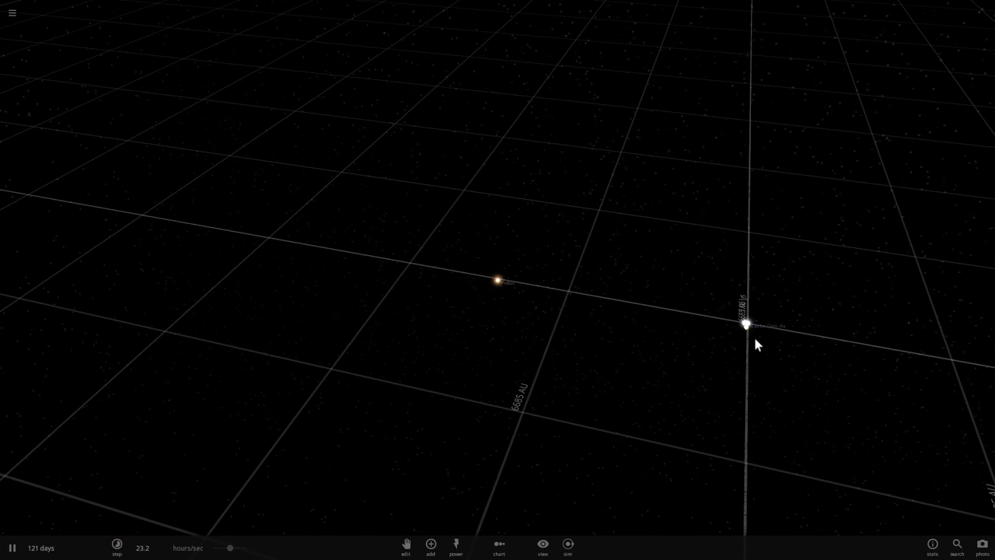
Examine where Pollux lies relative to the Castor stars from several angles and distances
drag(627, 339, 809, 359)
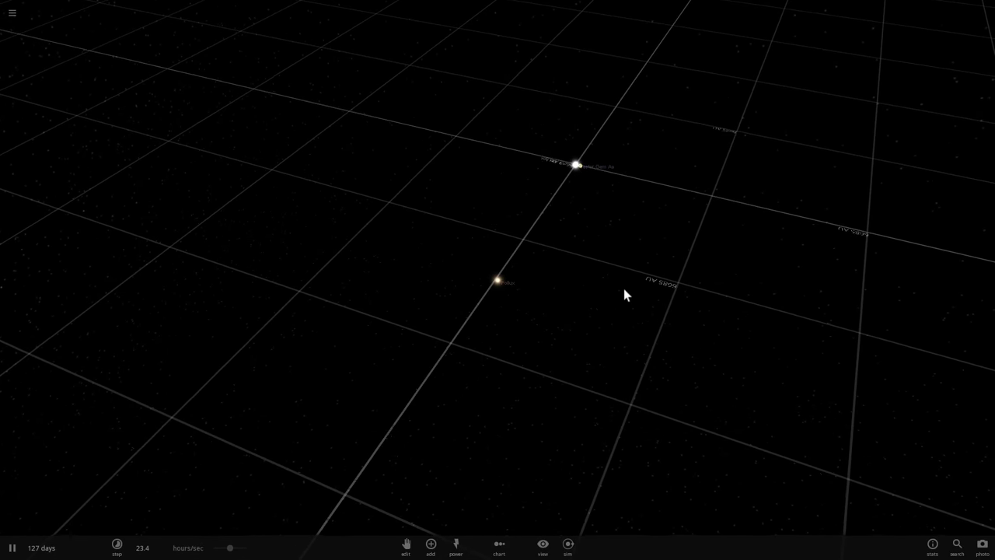
drag(625, 289, 638, 318)
drag(579, 285, 451, 288)
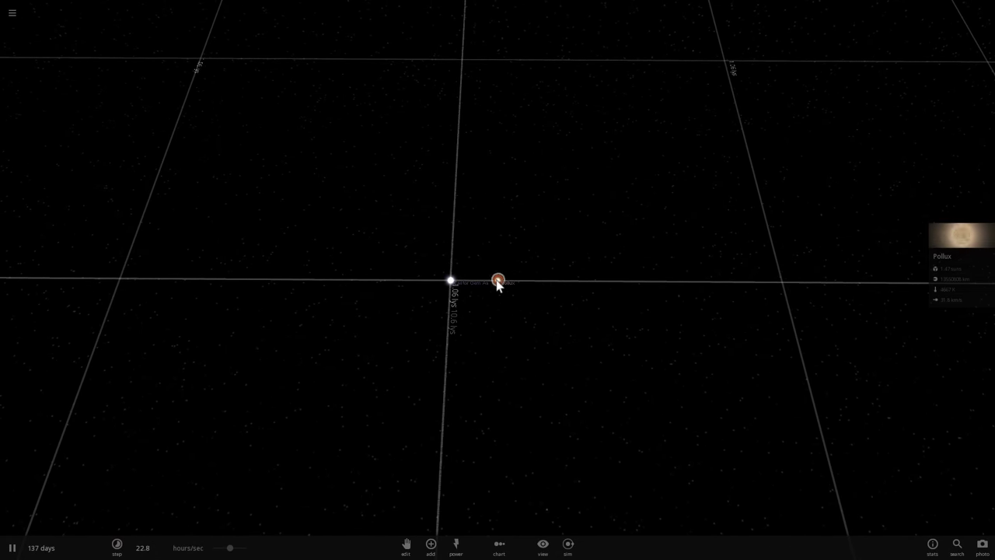
Move in on Pollux to examine the star, and select its orbiting planet HD 62509 b
scroll(501, 296, up, 20)
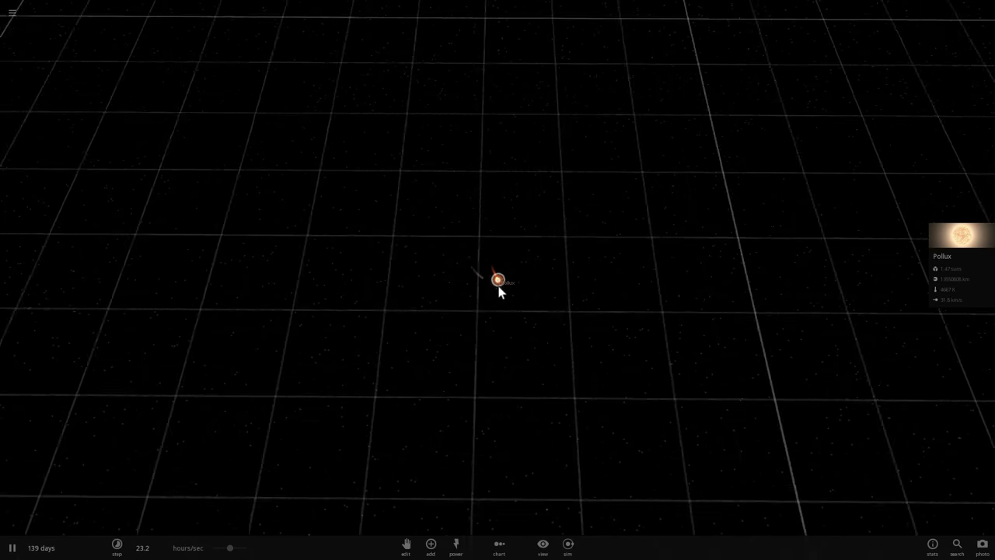
scroll(502, 284, down, 3)
drag(502, 289, 466, 227)
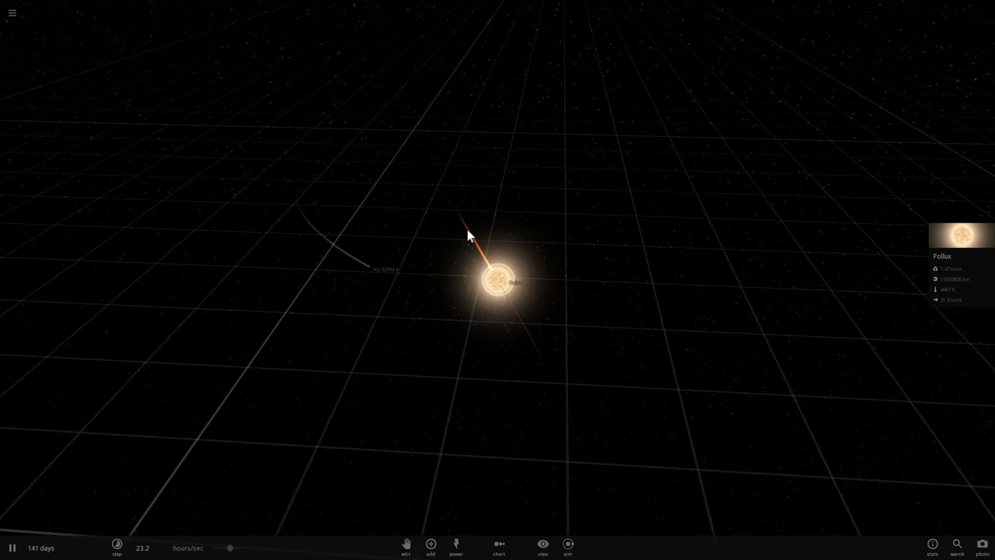
click(381, 270)
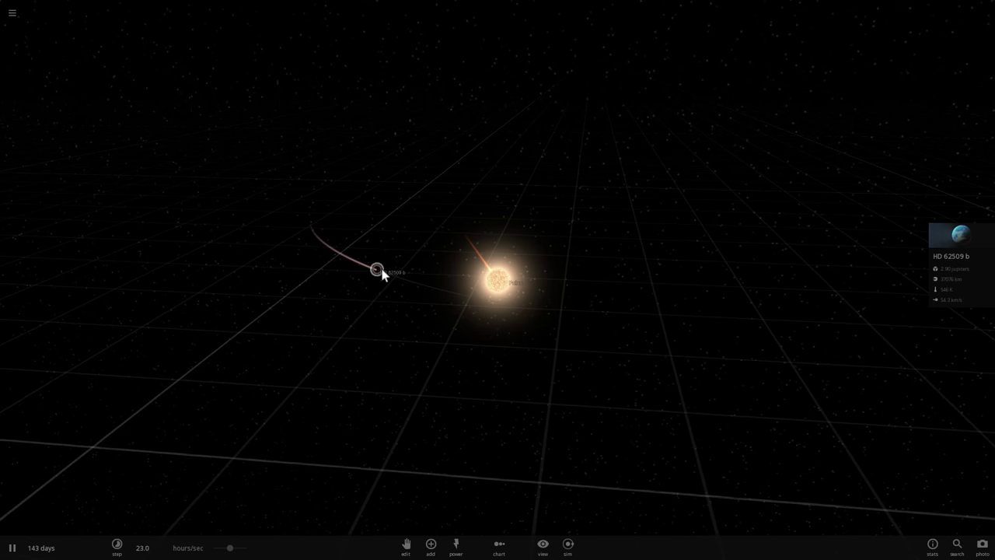
Center on the planet HD 62509 b and move in close to examine its surface
double_click(381, 269)
click(490, 287)
click(499, 281)
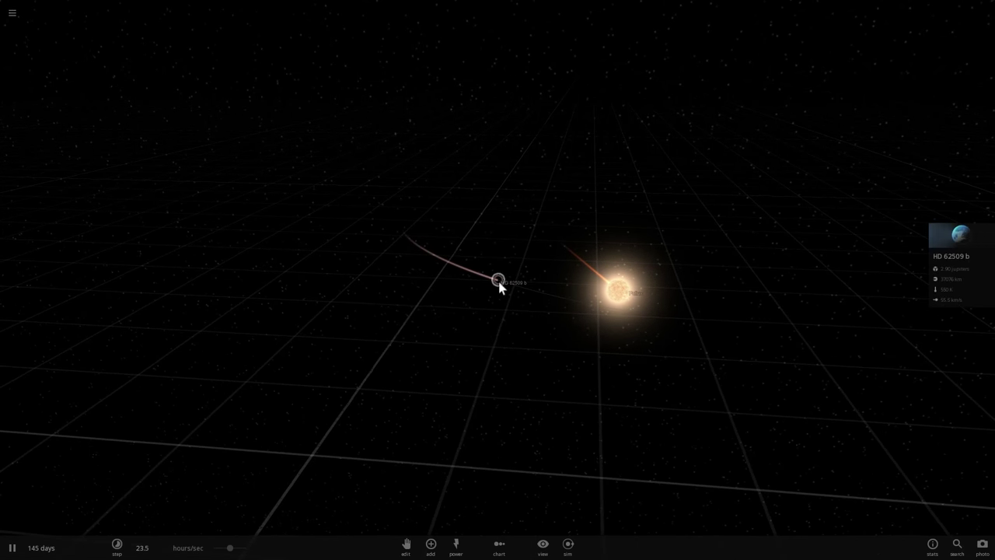
scroll(499, 284, up, 15)
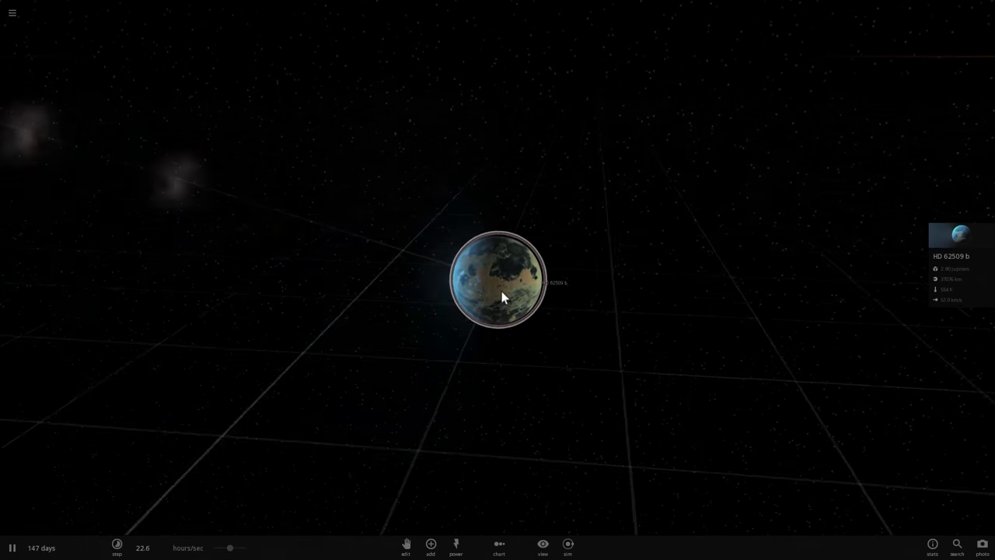
scroll(501, 290, up, 5)
drag(513, 294, 572, 300)
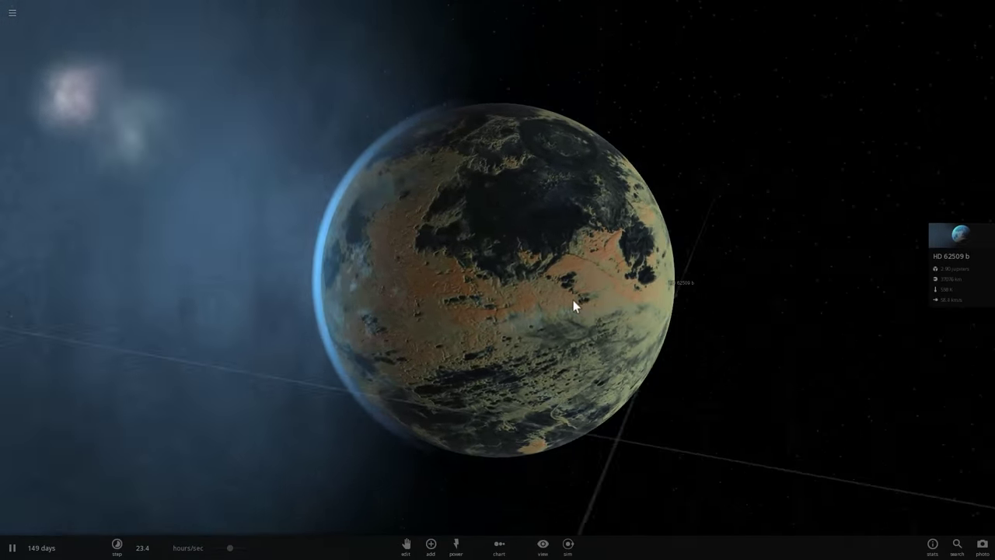
Pull back from HD 62509 b and examine Pollux's distance from the Castor stars against the grid
scroll(560, 311, down, 6)
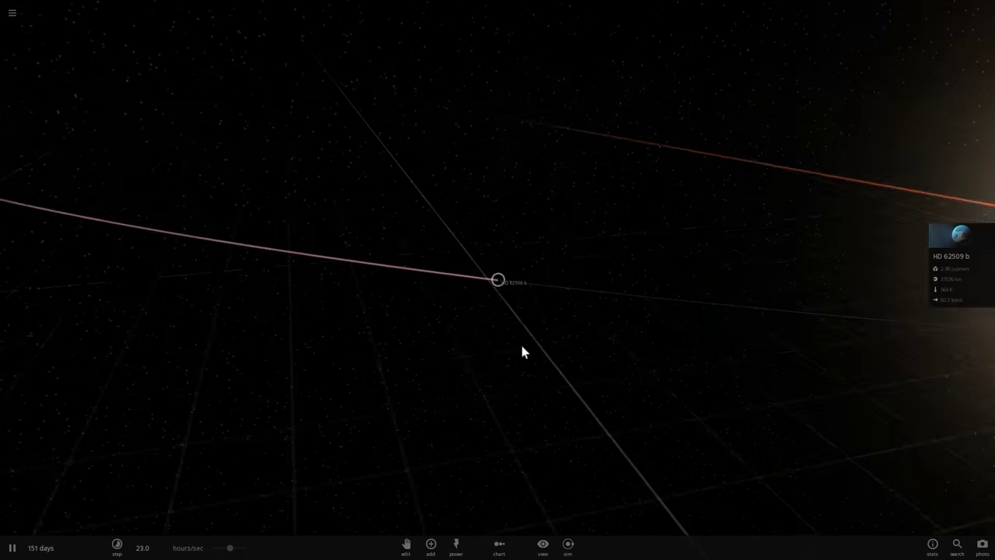
scroll(524, 346, down, 12)
drag(528, 316, 474, 388)
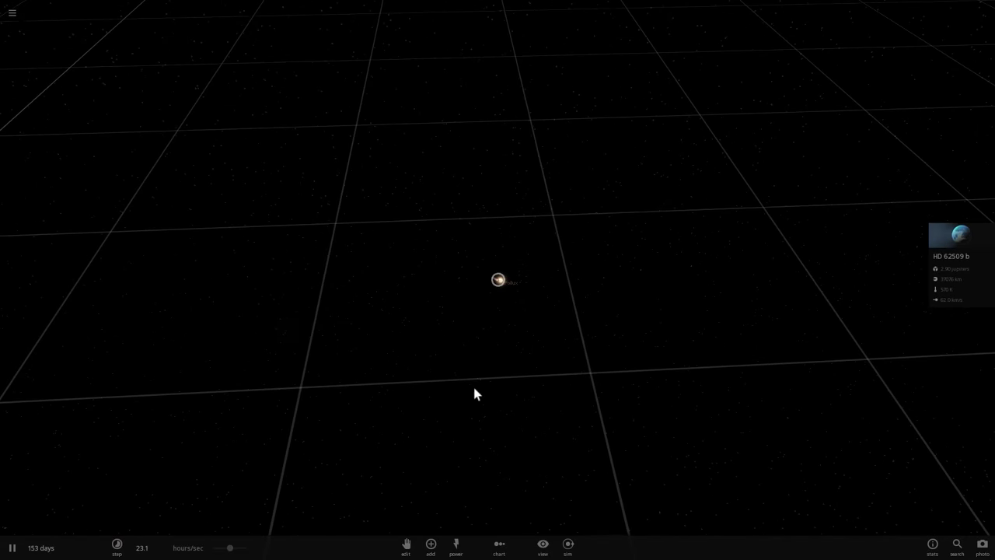
scroll(503, 349, down, 10)
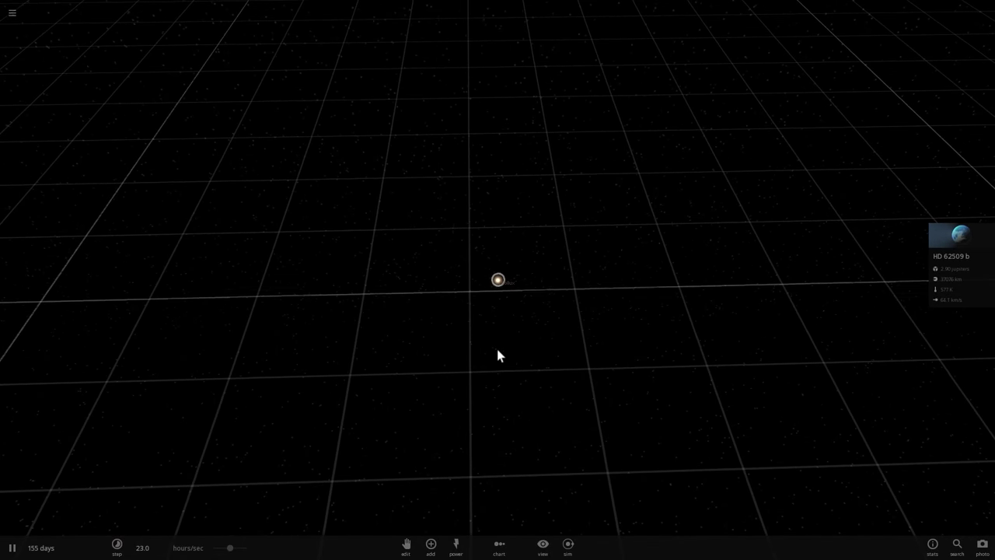
mouse_move(498, 355)
mouse_down()
mouse_move(389, 329)
mouse_move(452, 337)
mouse_move(549, 395)
mouse_move(496, 389)
mouse_move(505, 402)
mouse_move(501, 373)
mouse_up()
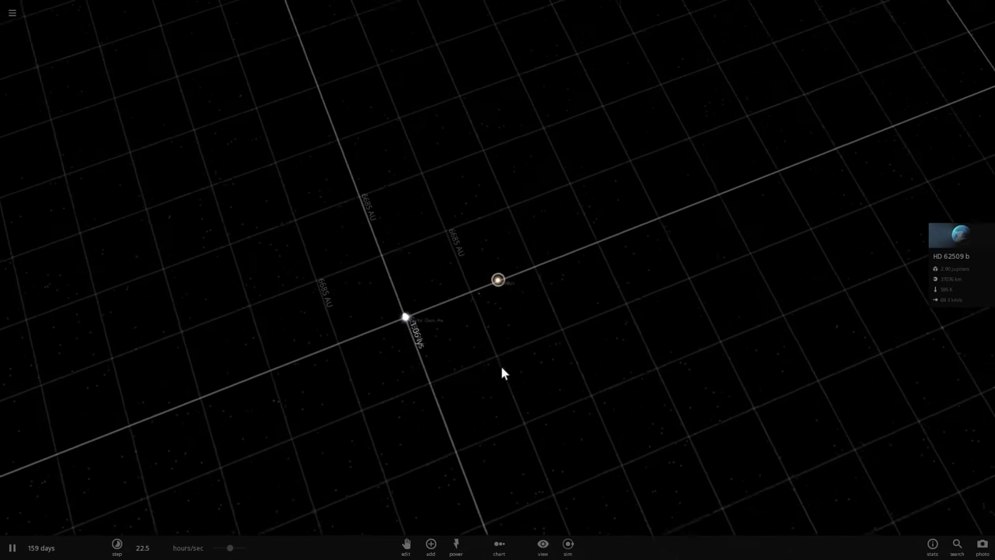
scroll(501, 367, down, 3)
drag(536, 345, 488, 221)
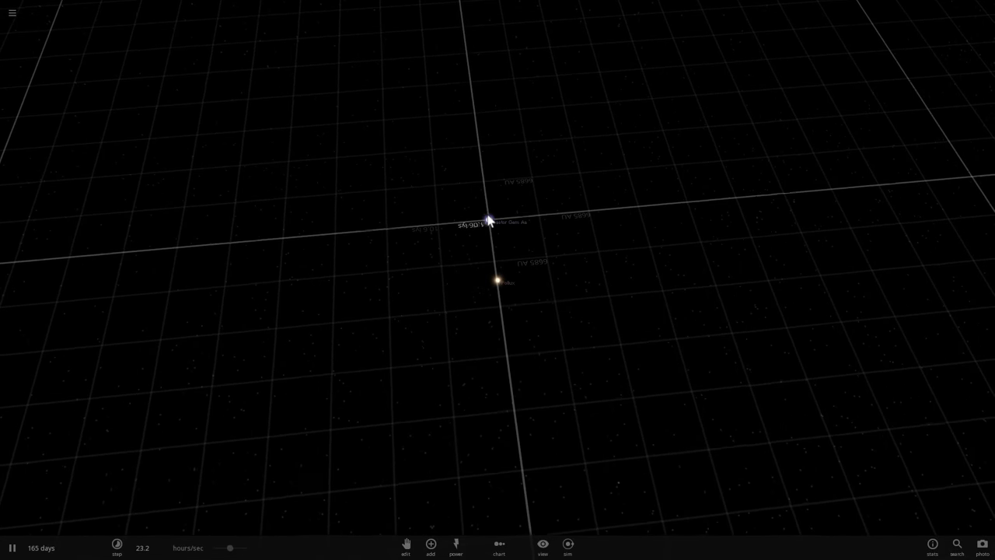
Select Pollux and Castor Gem Aa in turn and compare their positions from overhead down to grid level
click(488, 221)
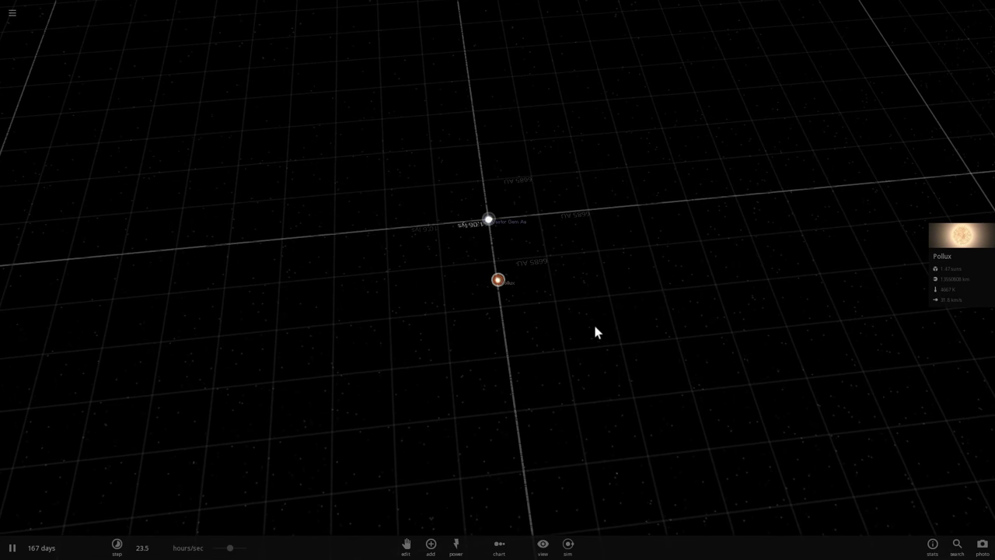
drag(595, 333, 562, 286)
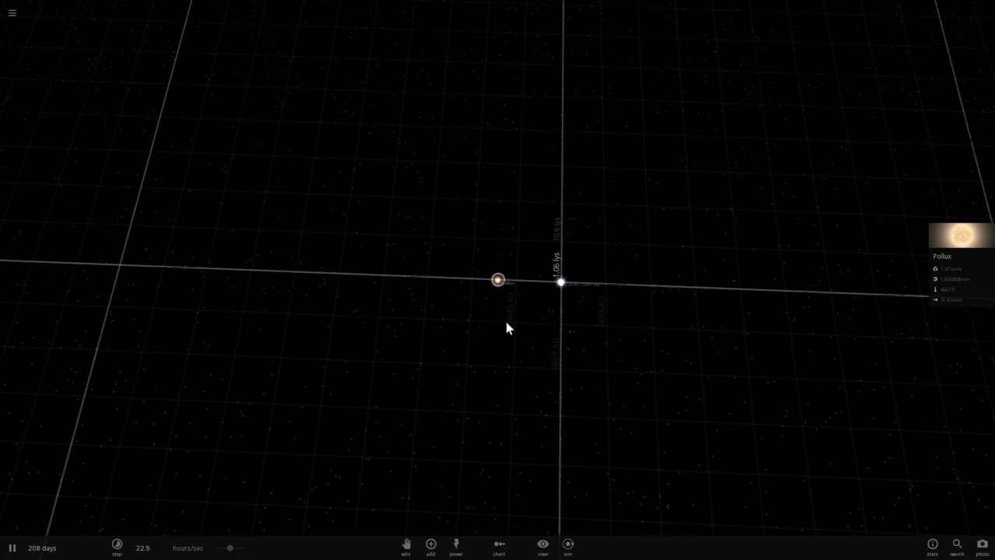
drag(506, 327, 562, 319)
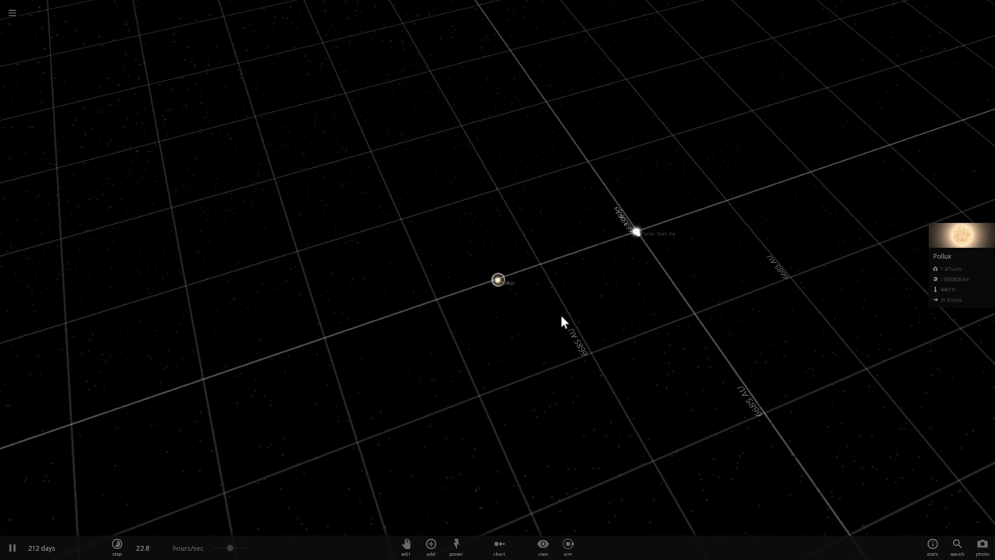
click(635, 235)
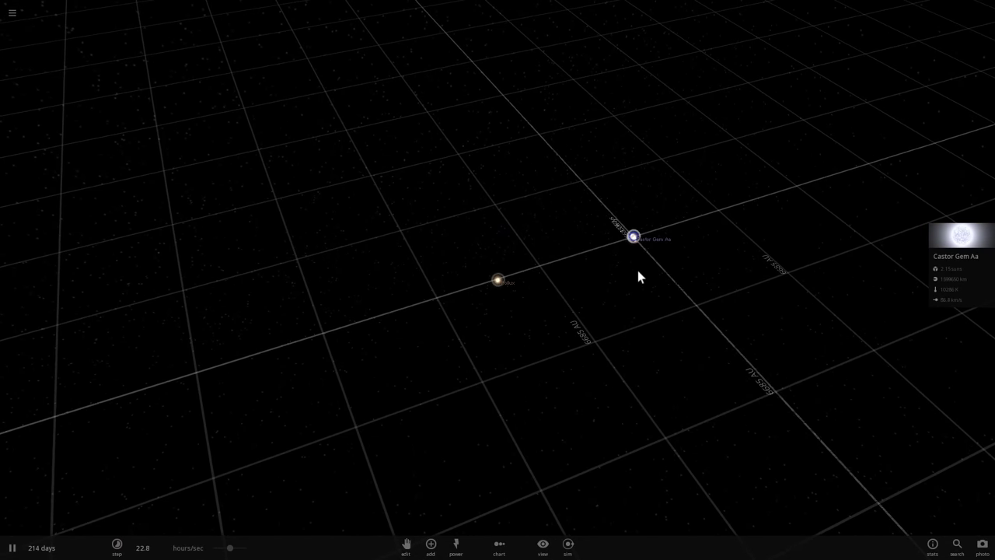
drag(637, 275, 575, 287)
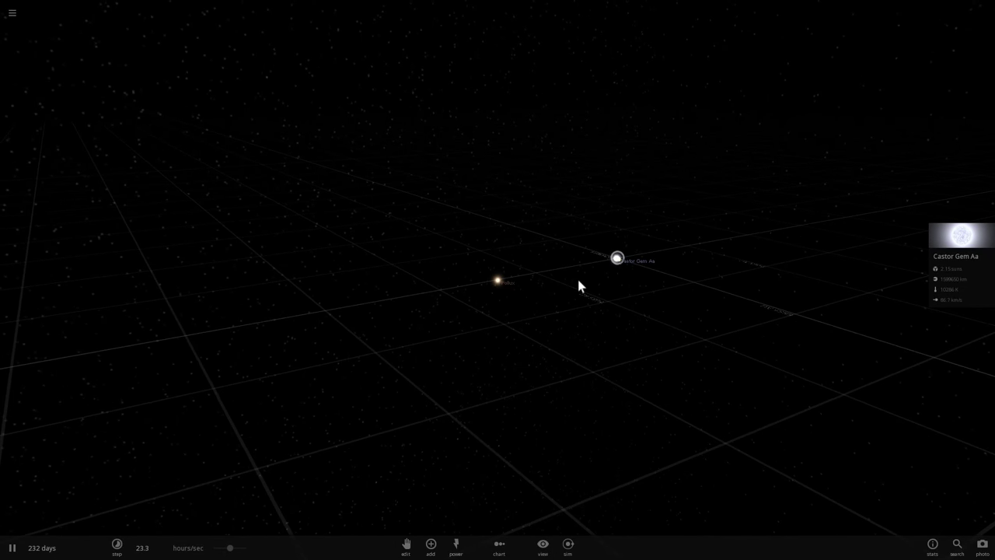
drag(583, 298, 500, 251)
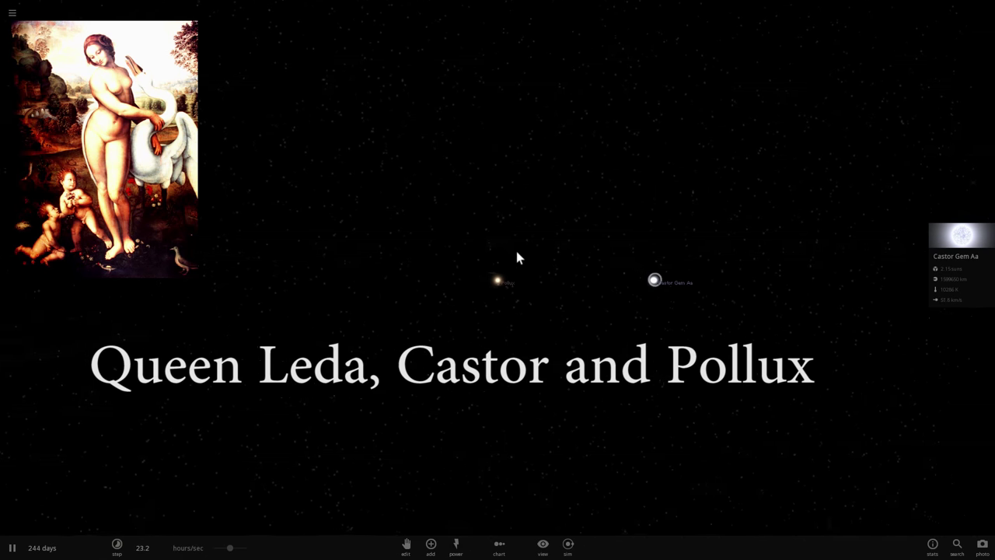
View Pollux and Castor side by side from the grid plane, and center on Castor Gem Ba
drag(517, 257, 576, 267)
drag(820, 250, 878, 244)
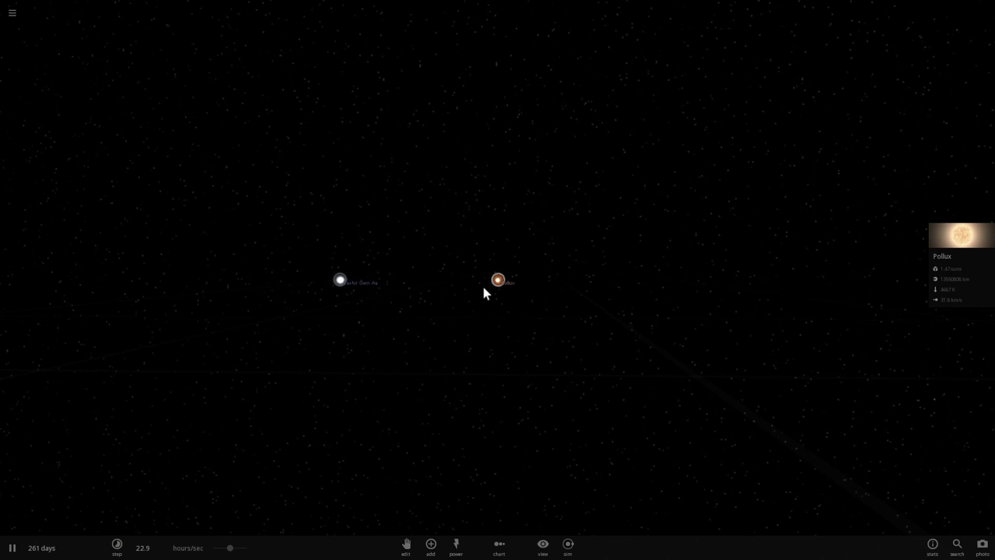
drag(483, 287, 466, 301)
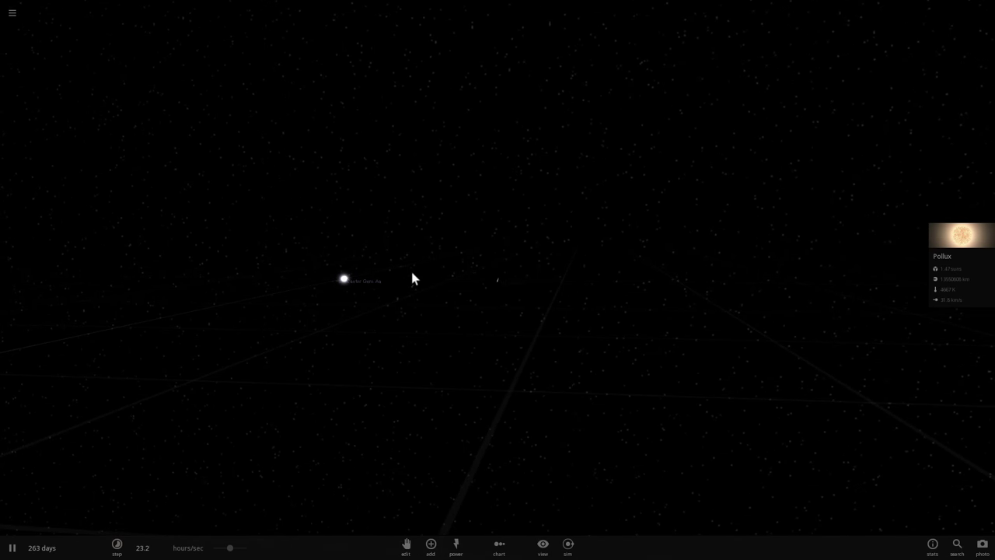
click(351, 283)
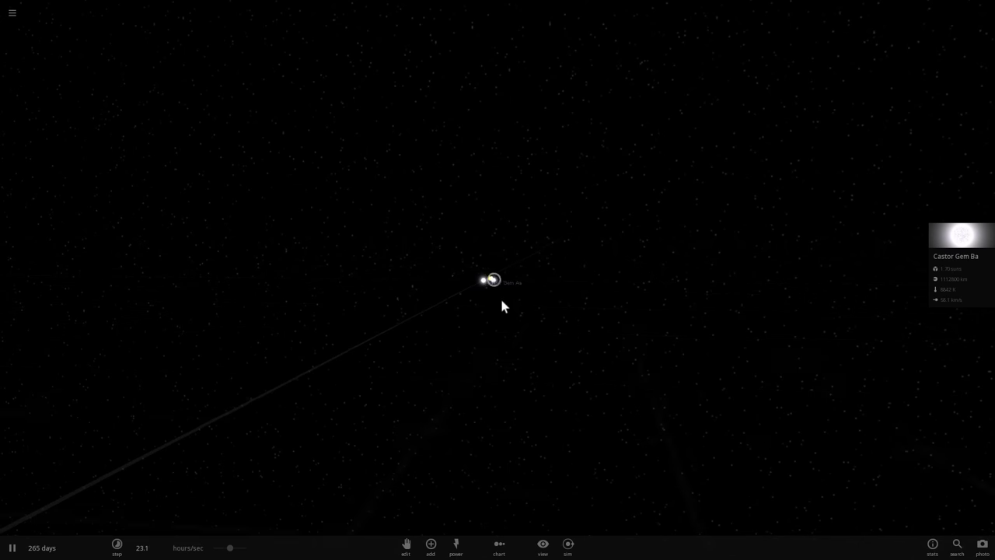
drag(501, 300, 525, 383)
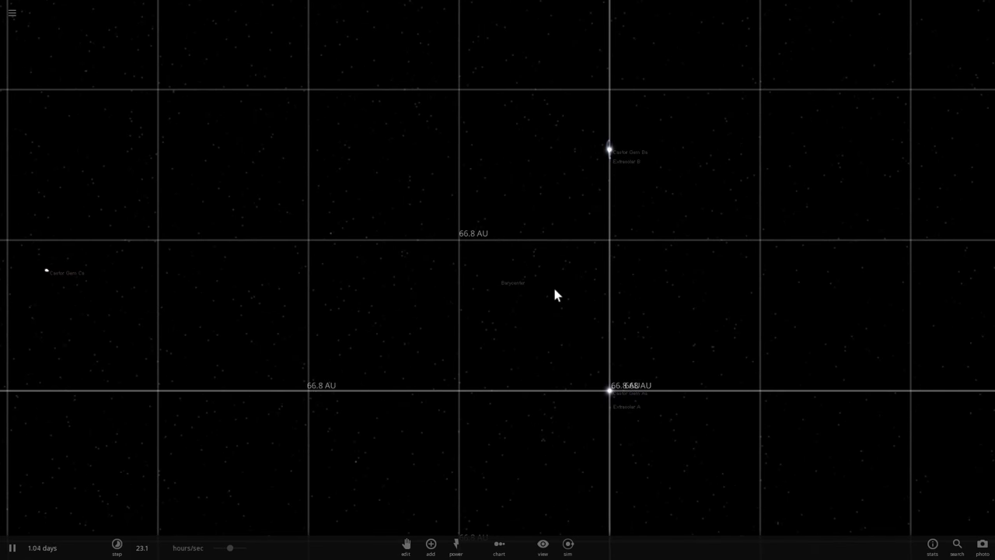
Move in on Castor Gem Ba in the restarted simulation and examine its mutual orbit with Castor Gem Bb
drag(555, 293, 675, 274)
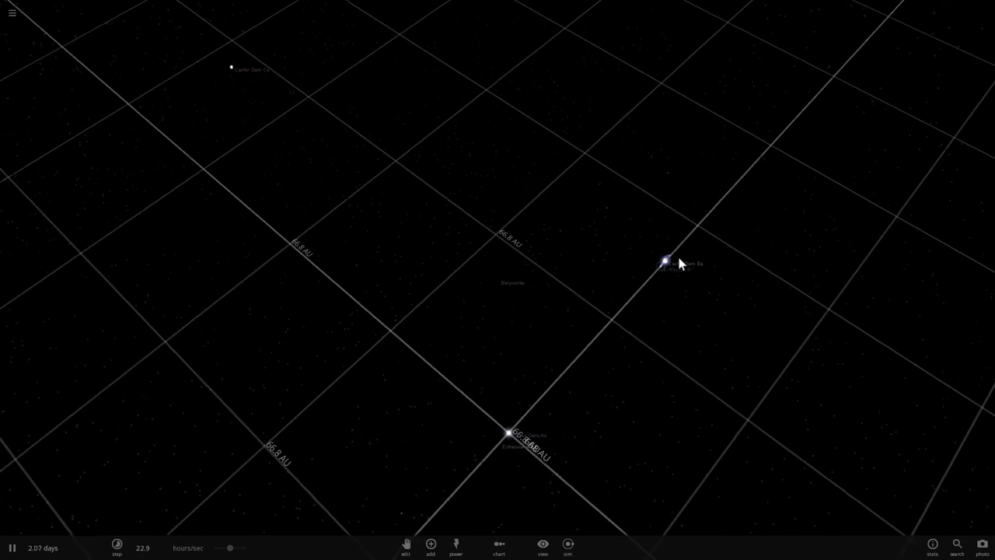
double_click(665, 262)
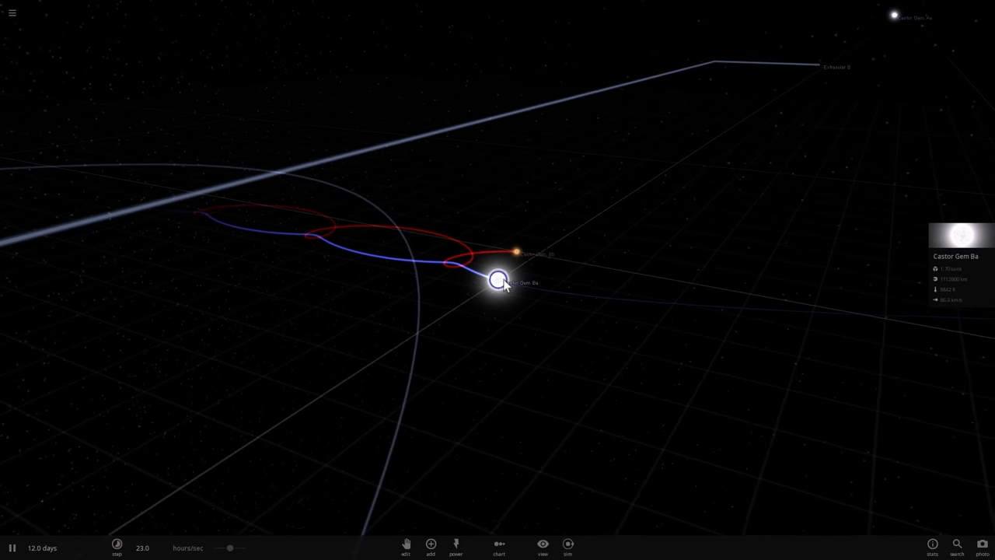
click(549, 251)
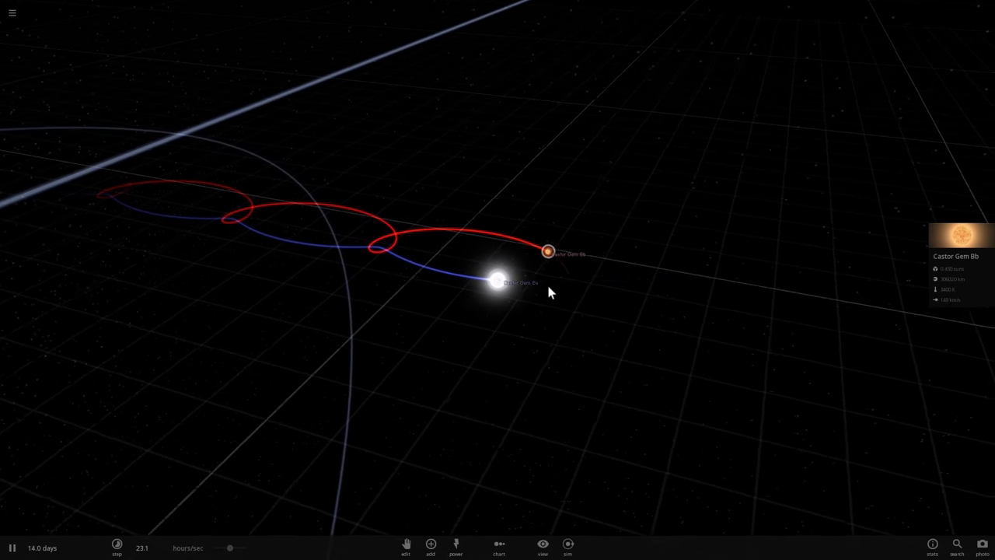
click(498, 283)
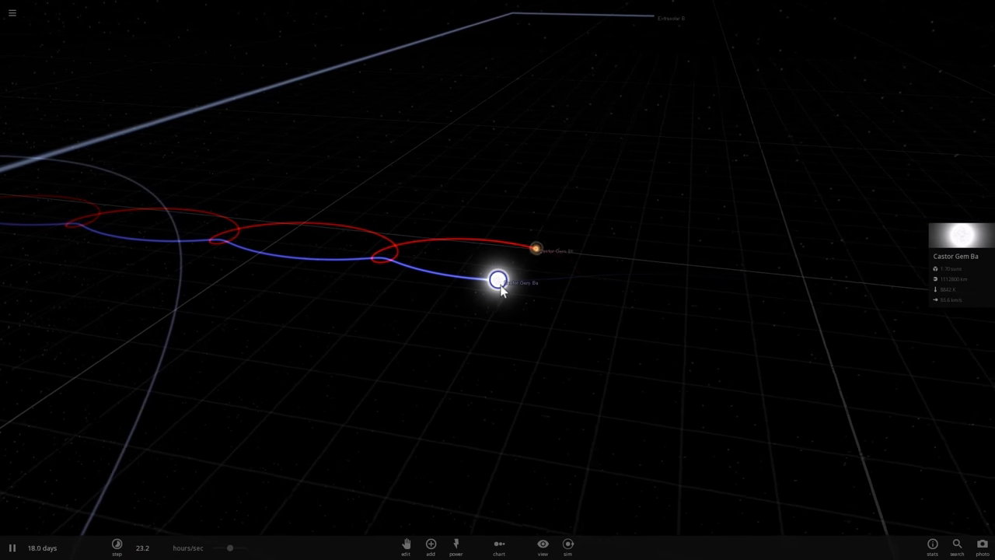
scroll(519, 249, down, 5)
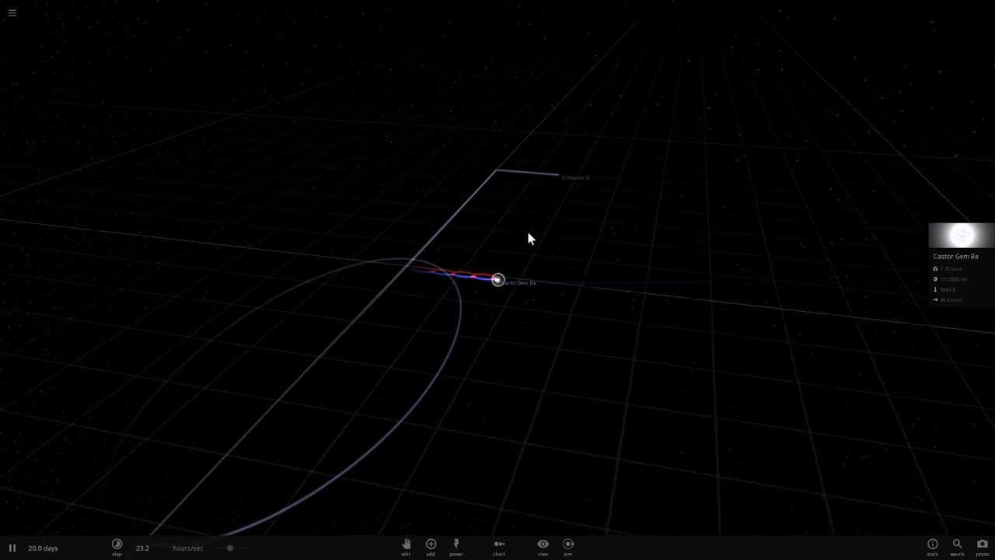
Center on the planet Extrasolar B and examine its surface and its path relative to Castor Gem Ba
click(556, 179)
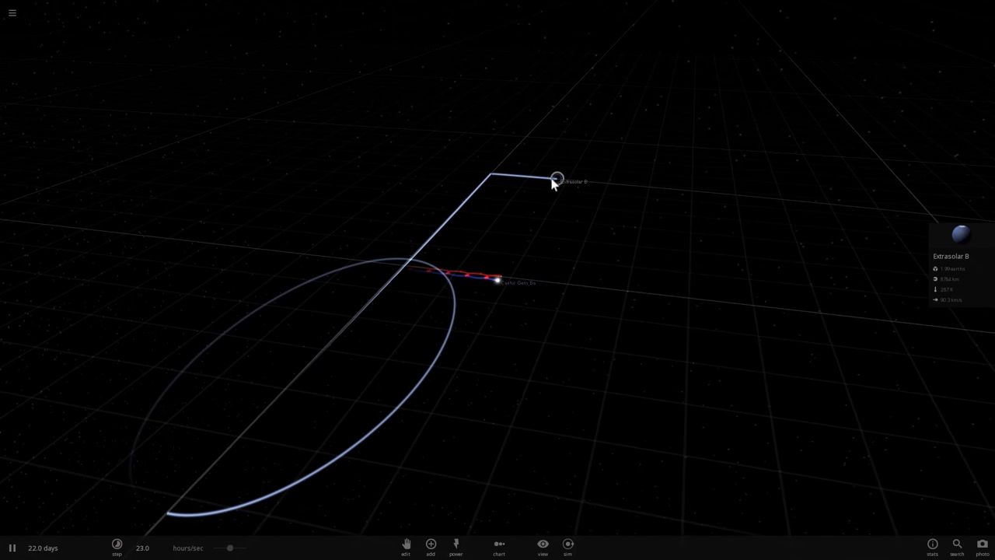
double_click(553, 178)
right_drag(614, 252, 824, 295)
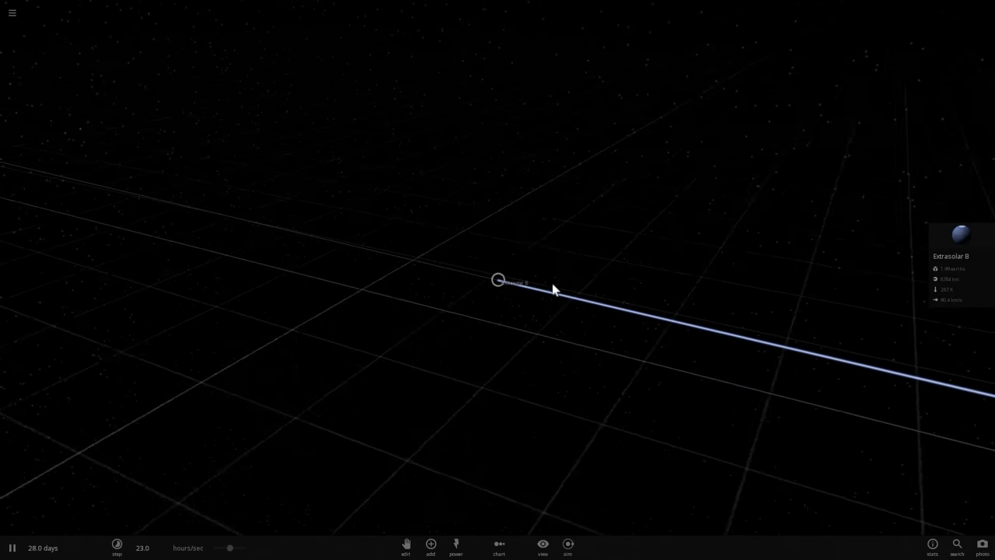
scroll(516, 311, up, 5)
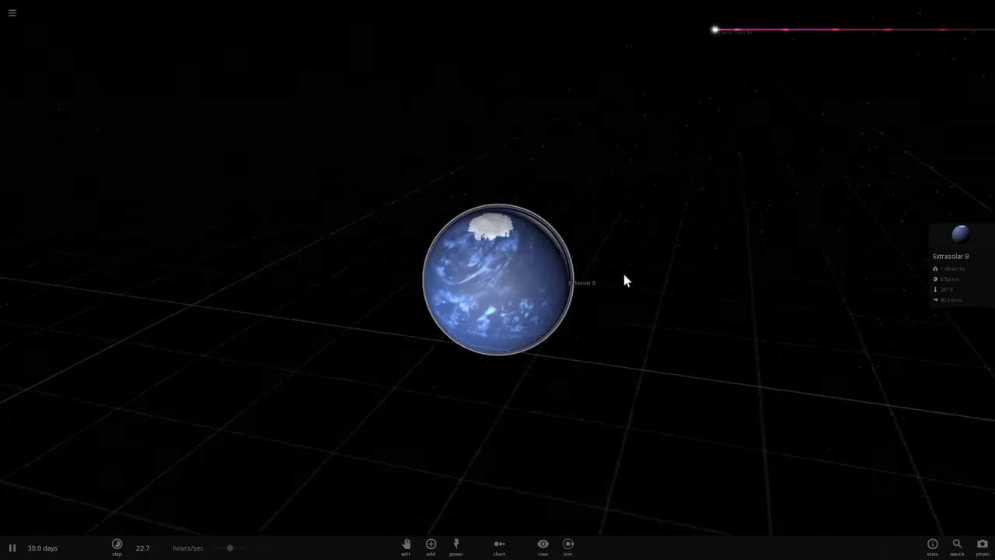
scroll(593, 284, down, 3)
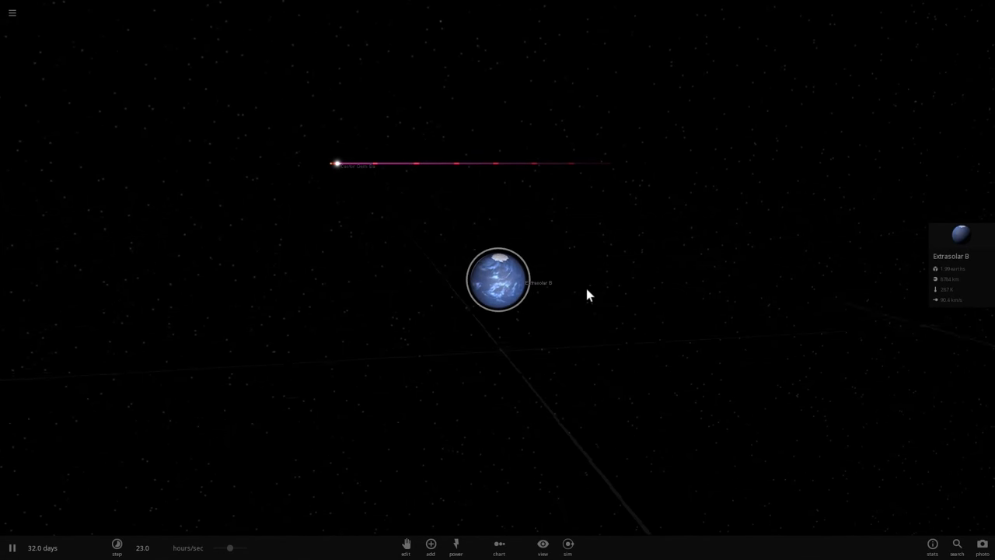
scroll(587, 290, down, 3)
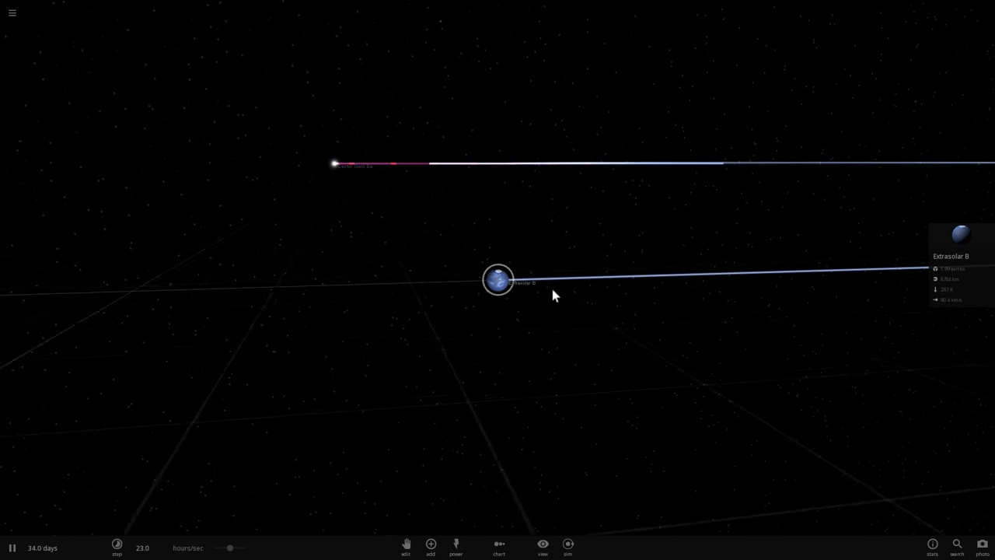
scroll(552, 293, down, 3)
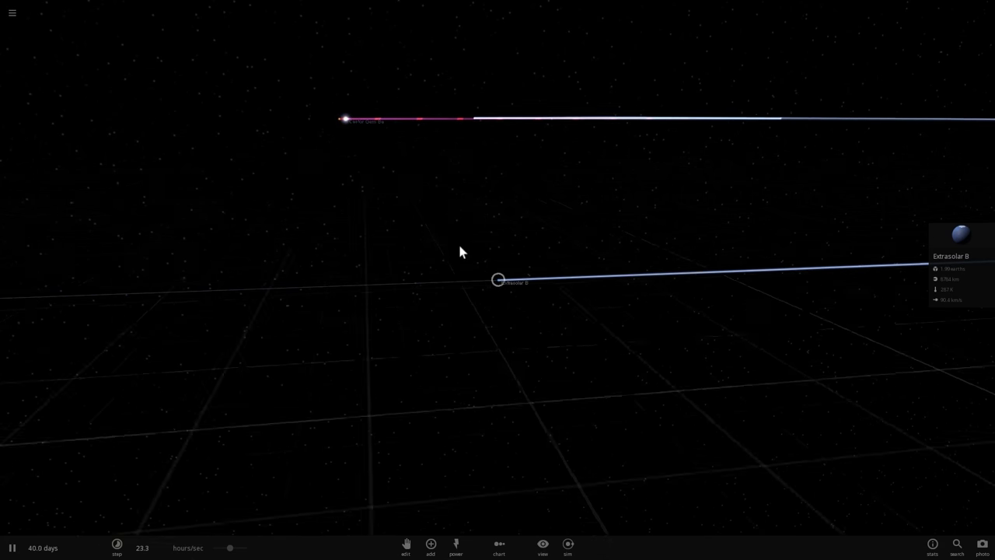
Pull back to the whole Castor system and move in on Castor Gem Ca to examine its orbit trails
drag(460, 251, 503, 364)
scroll(505, 284, down, 6)
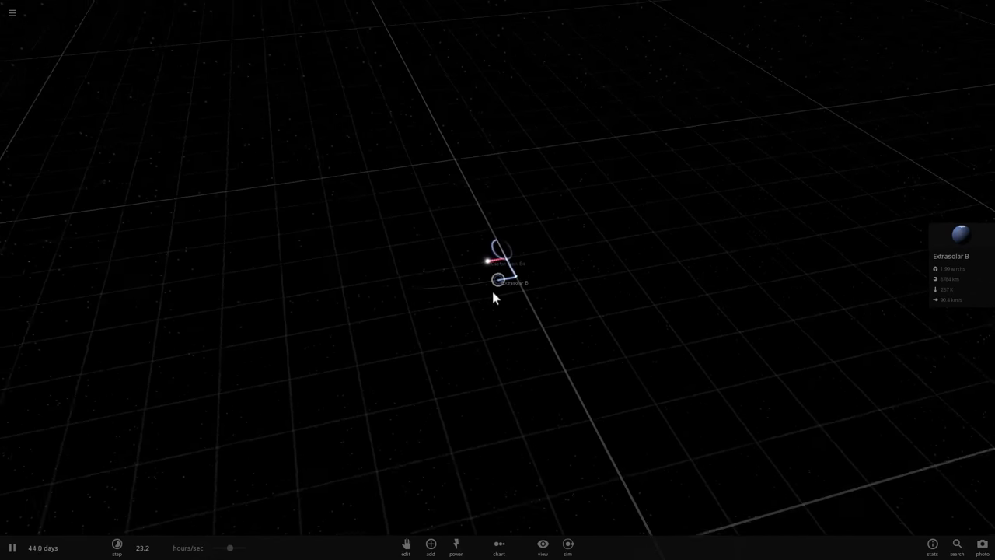
scroll(490, 295, up, 5)
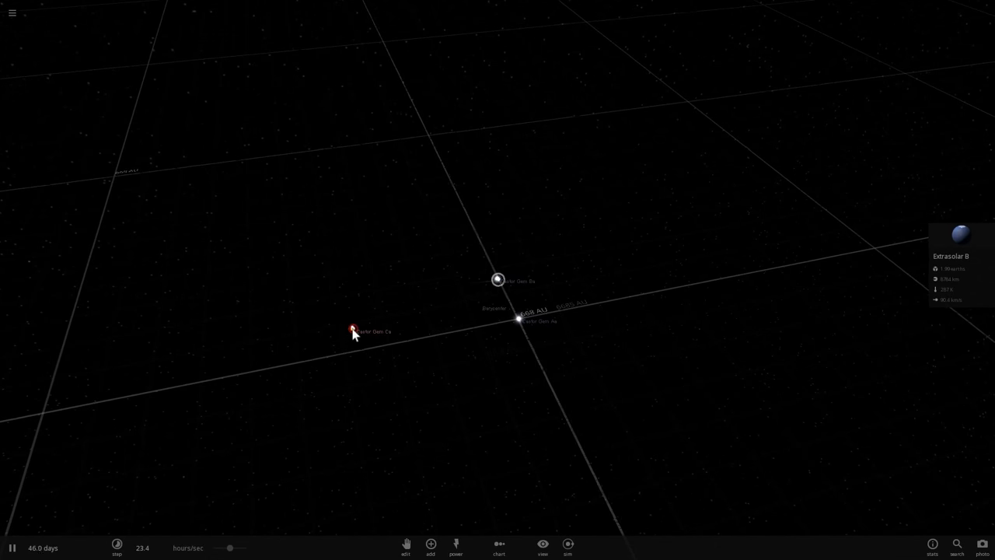
double_click(352, 332)
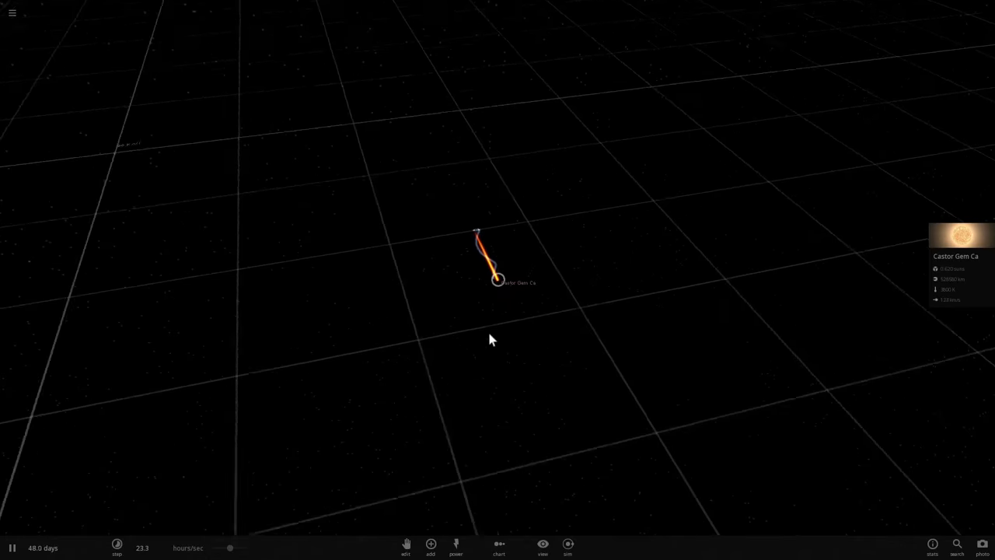
scroll(489, 334, up, 5)
scroll(492, 322, down, 3)
scroll(496, 313, up, 3)
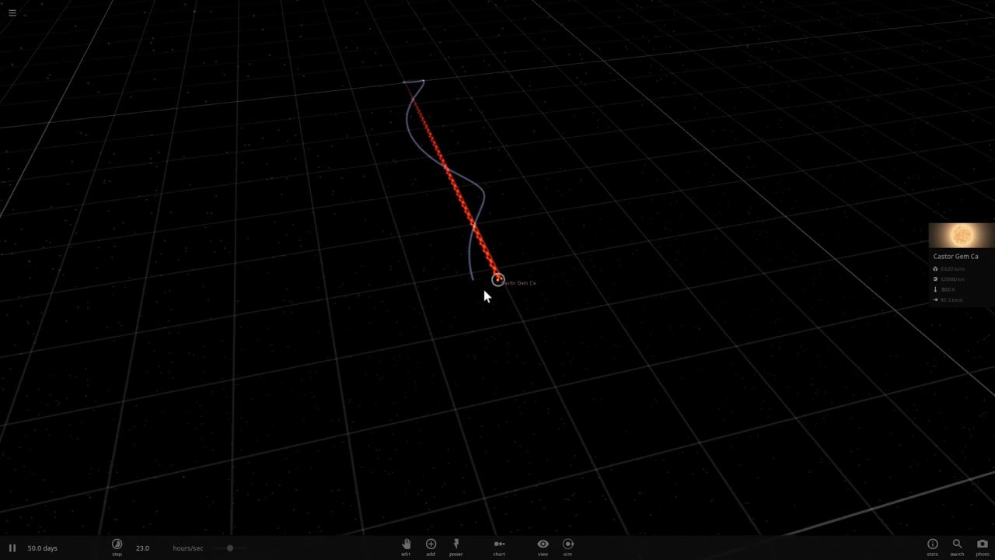
Center on the planet Extrasolar C and examine its spiralling path relative to Castor Gem Ca
double_click(472, 282)
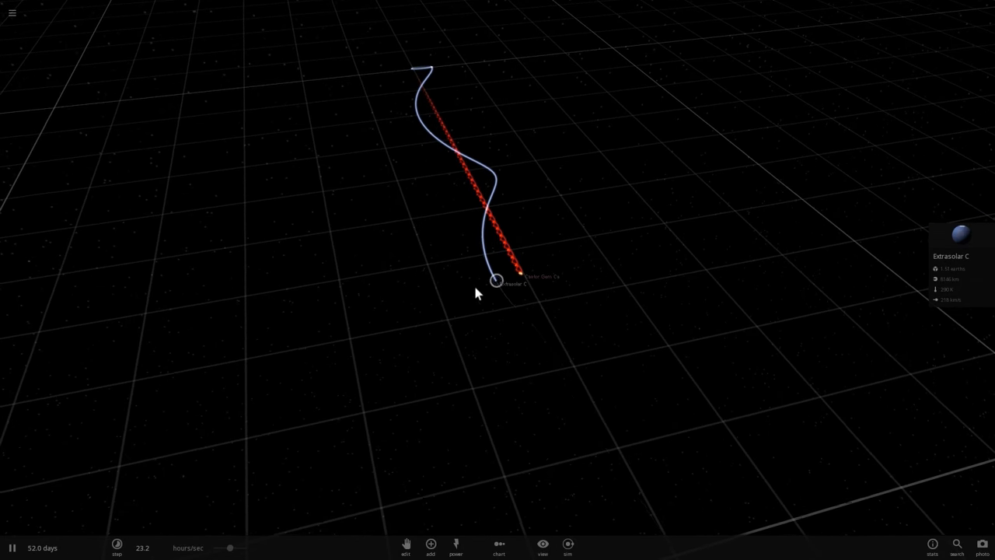
drag(476, 293, 506, 306)
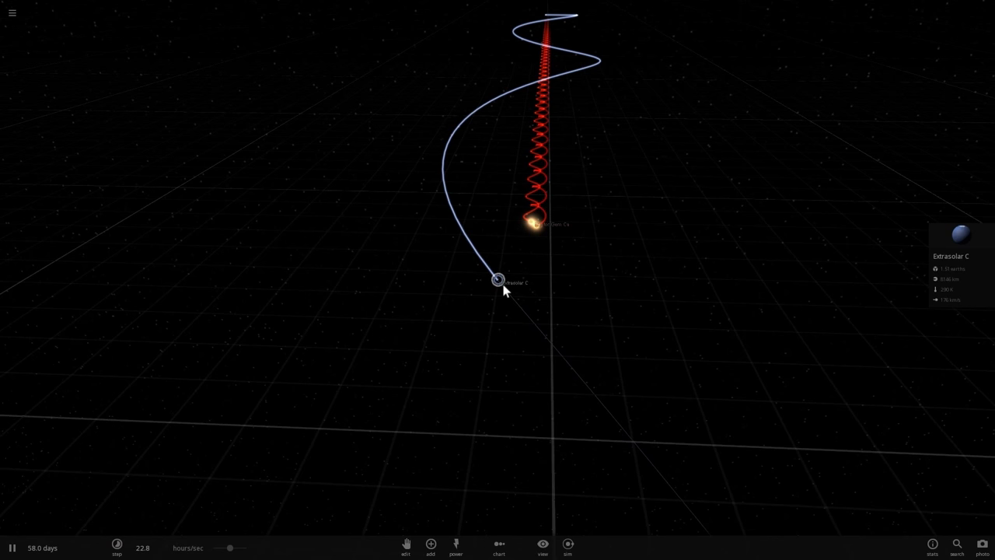
drag(506, 288, 536, 259)
Pull back to the whole Castor system and move in on Castor Gem Aa to examine its trails
scroll(526, 284, down, 10)
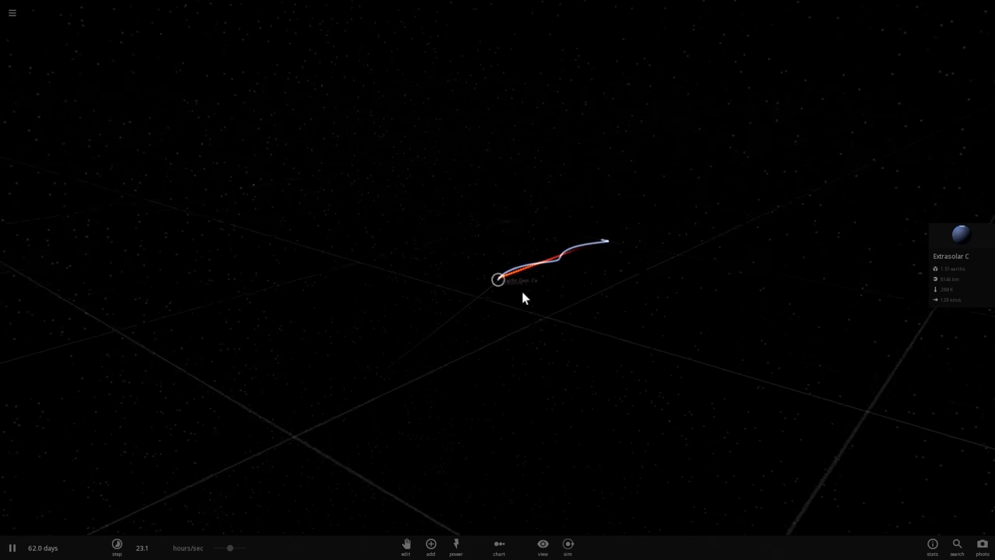
scroll(522, 293, down, 5)
drag(520, 296, 596, 333)
scroll(581, 324, down, 5)
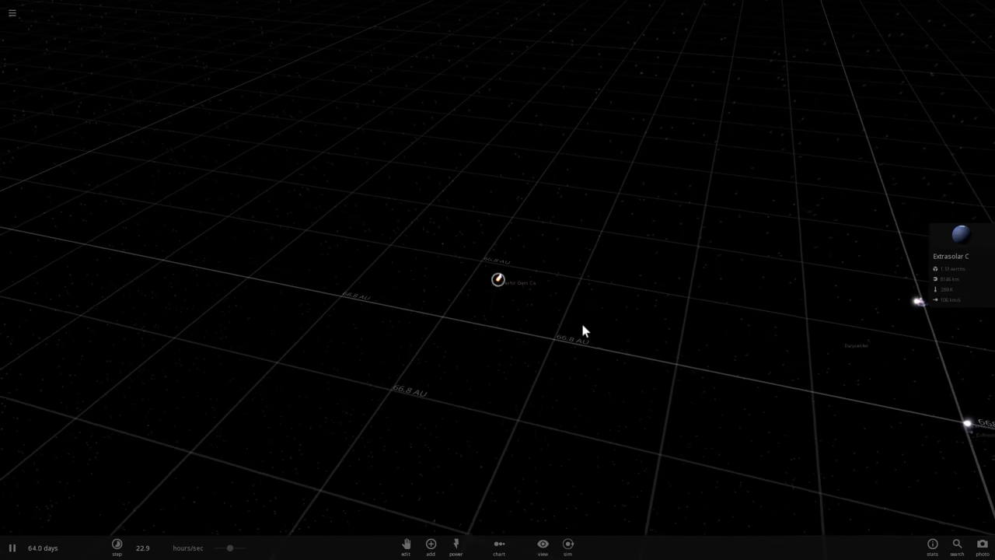
click(592, 344)
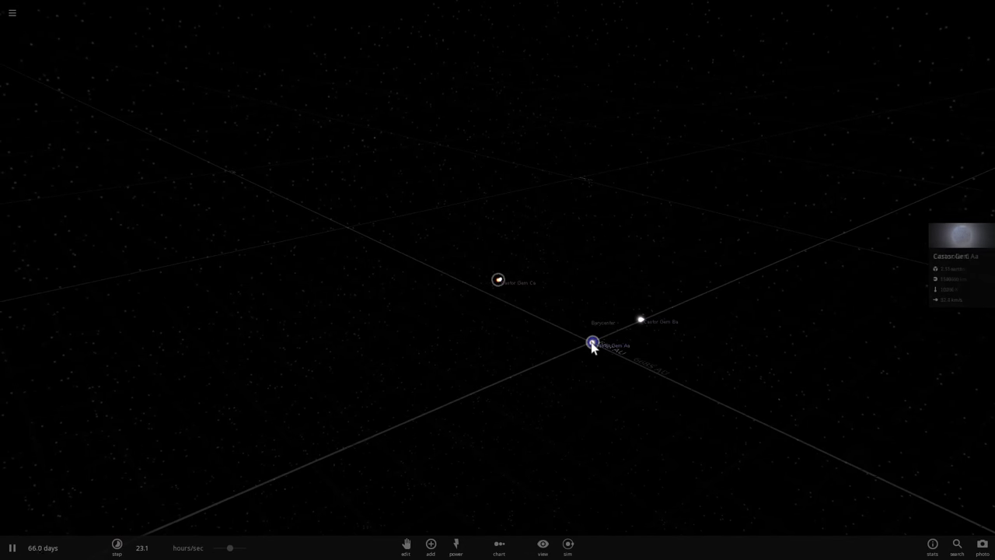
scroll(557, 327, up, 10)
drag(490, 323, 457, 382)
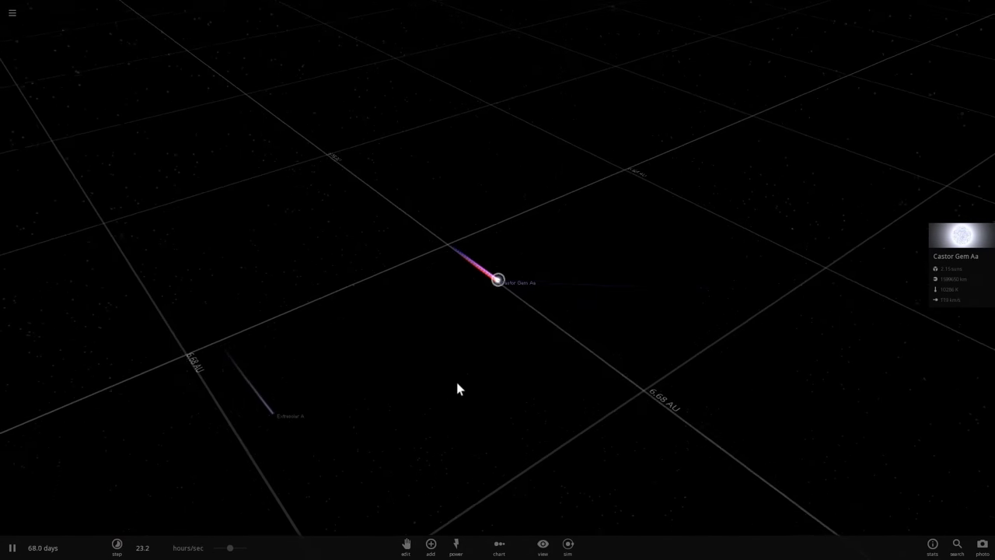
Center on the planet Extrasolar A and examine its sunlit surface up close with the simulation paused
click(277, 420)
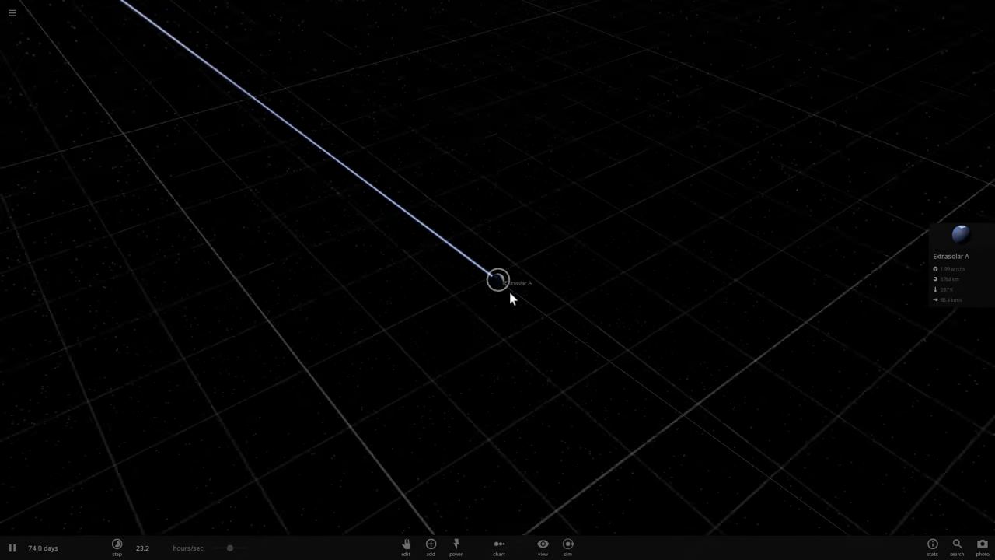
scroll(510, 294, up, 5)
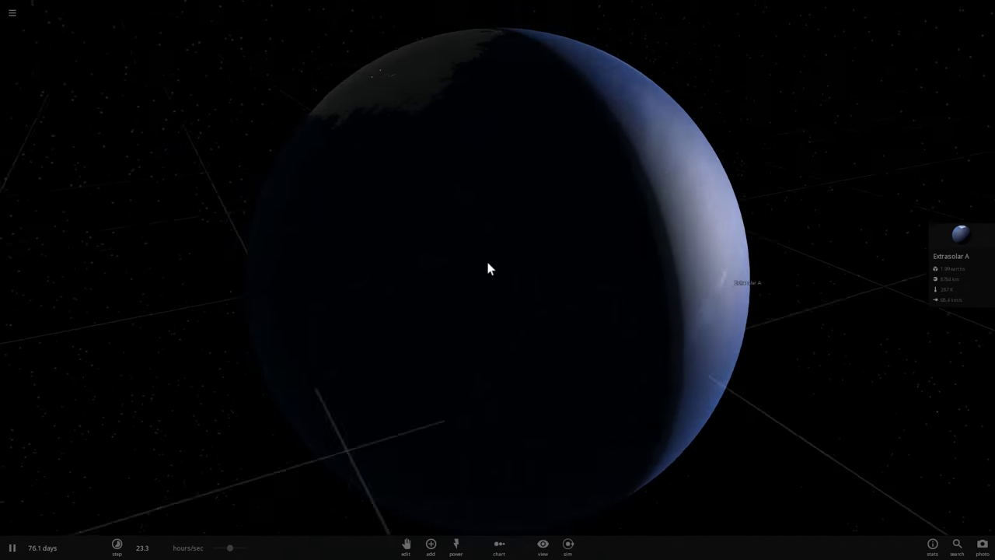
scroll(487, 262, down, 3)
key(space)
right_drag(496, 262, 334, 272)
right_drag(547, 275, 409, 269)
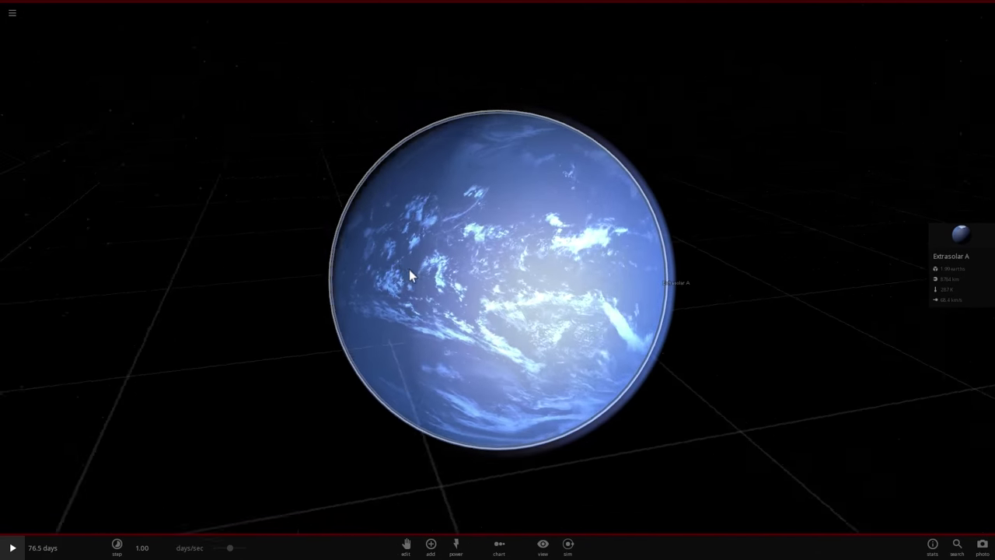
Run the simulation briefly, pause it again, and pull back from Extrasolar A to the whole Castor system
key(space)
scroll(544, 308, down, 5)
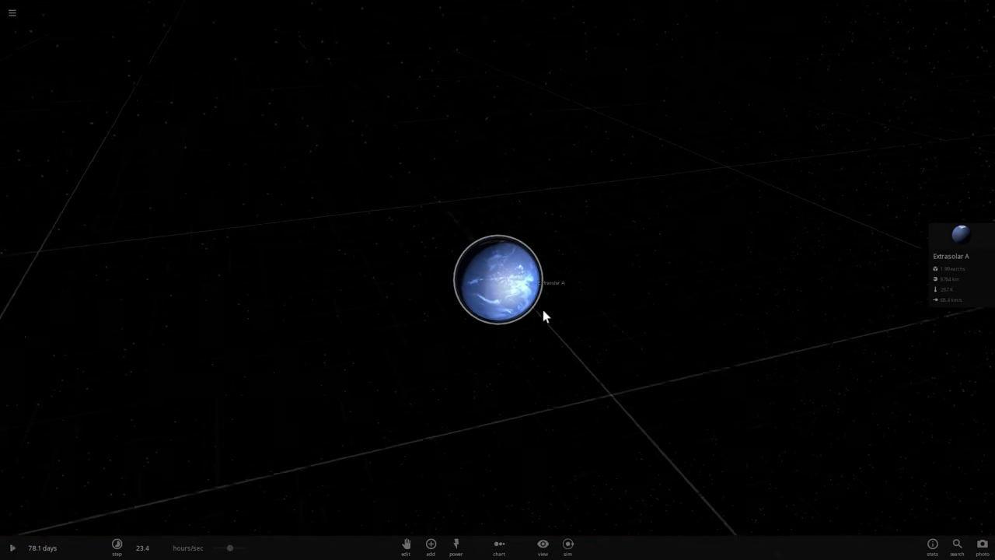
key(space)
scroll(542, 315, down, 5)
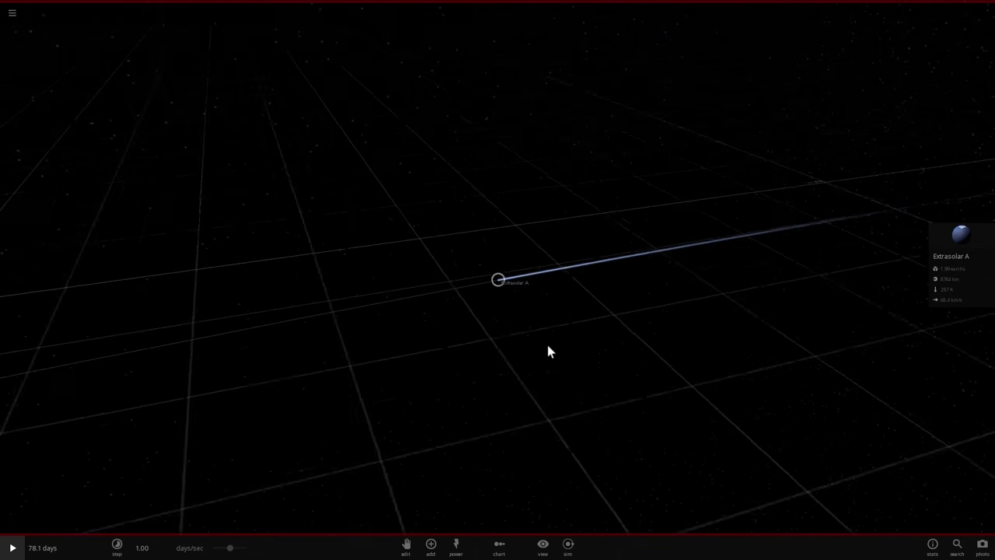
scroll(544, 346, down, 5)
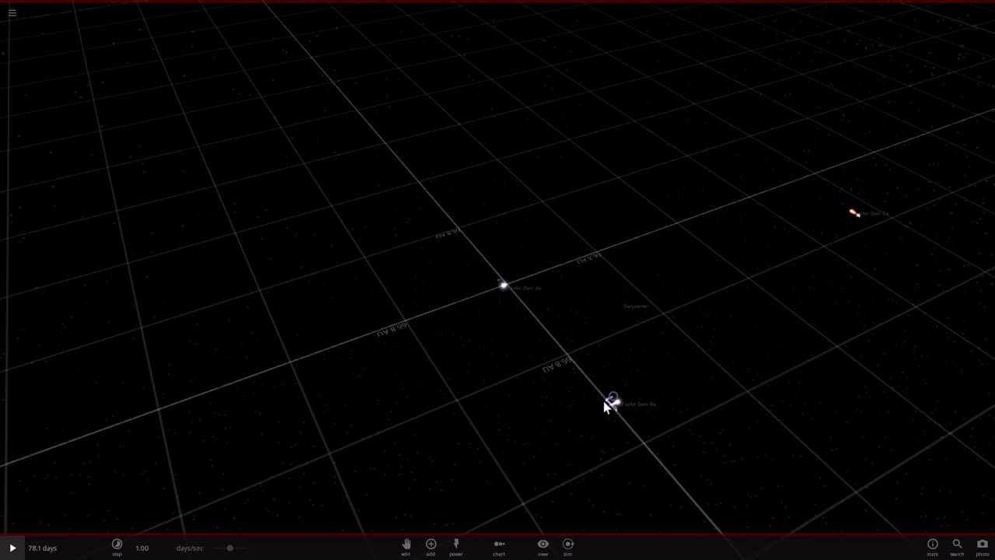
Center on the planet Extrasolar B and examine its surface and material composition with the simulation paused
double_click(606, 400)
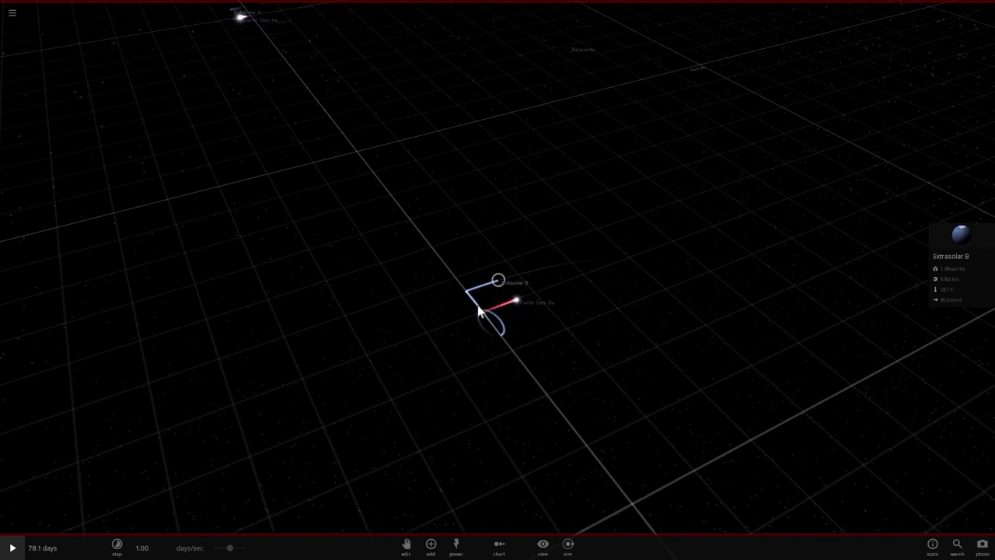
scroll(498, 299, up, 10)
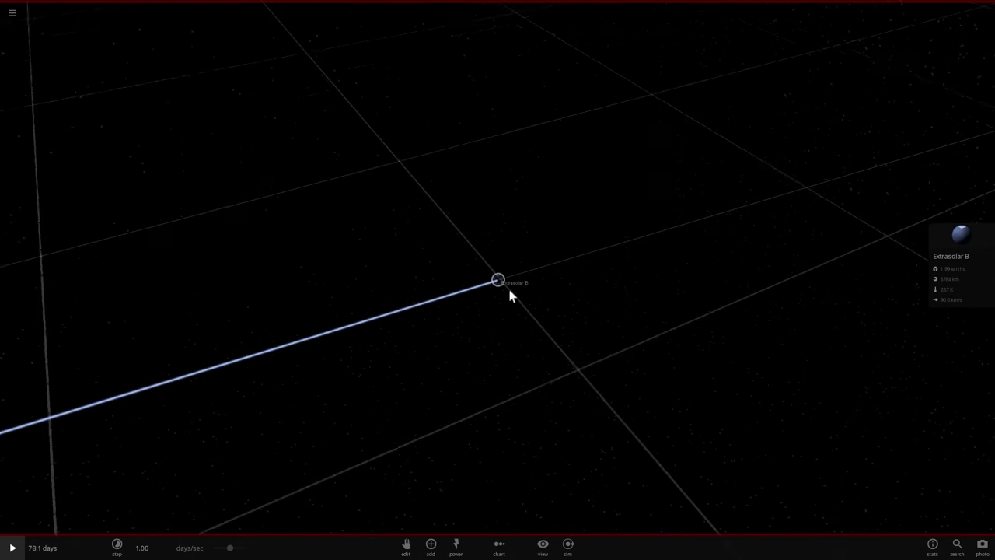
scroll(504, 290, up, 10)
key(space)
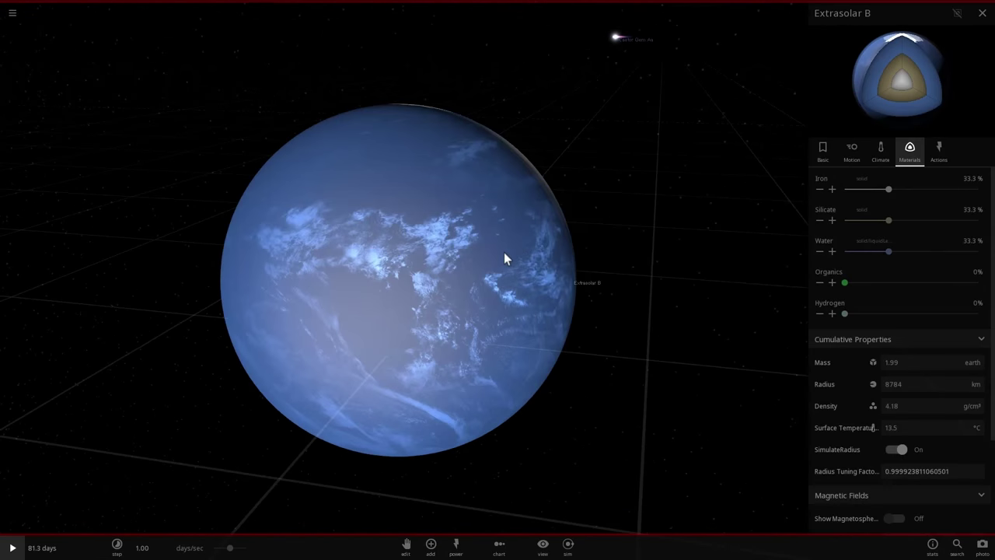
drag(503, 252, 717, 259)
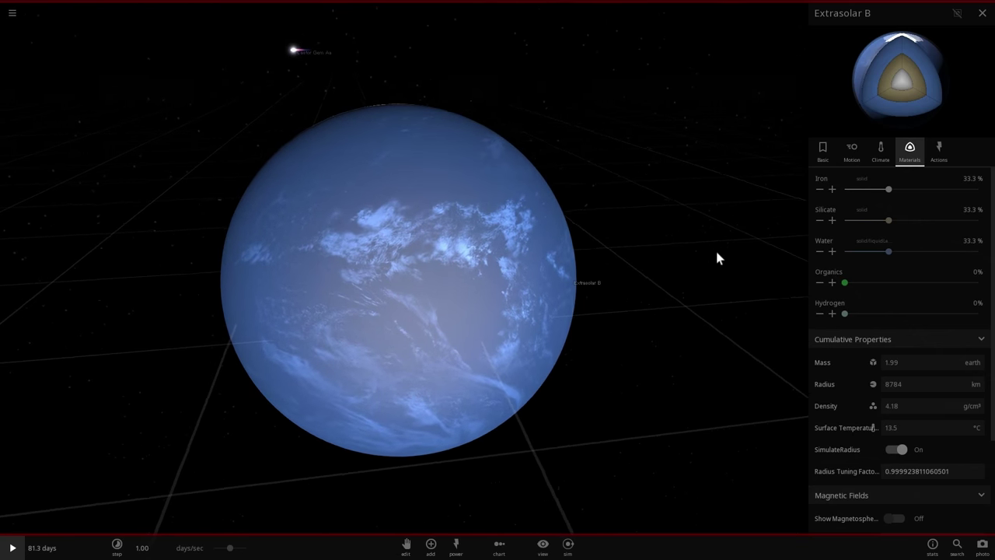
Pull back from Extrasolar B to its path near Castor Gem Ba, close its properties, and resume the simulation
scroll(715, 257, down, 5)
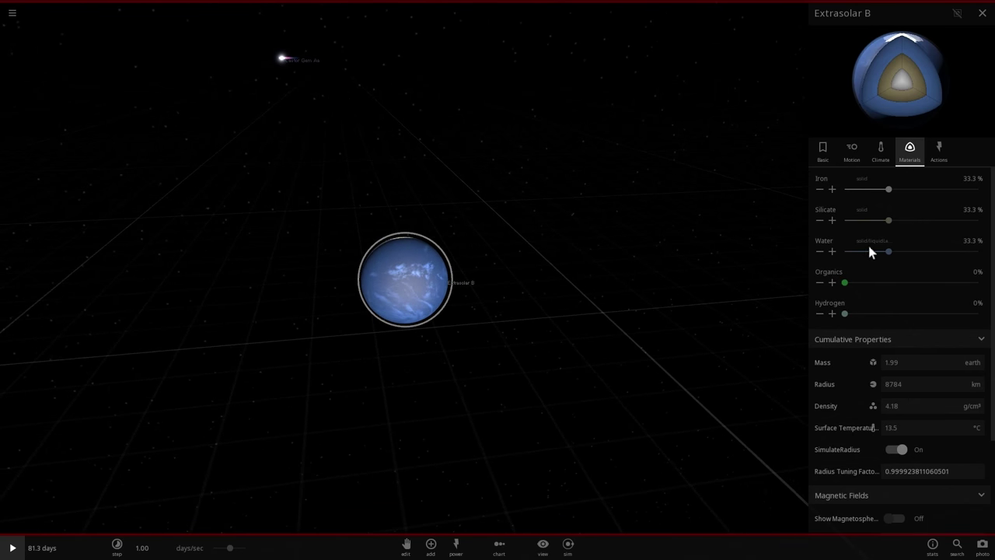
scroll(559, 313, down, 5)
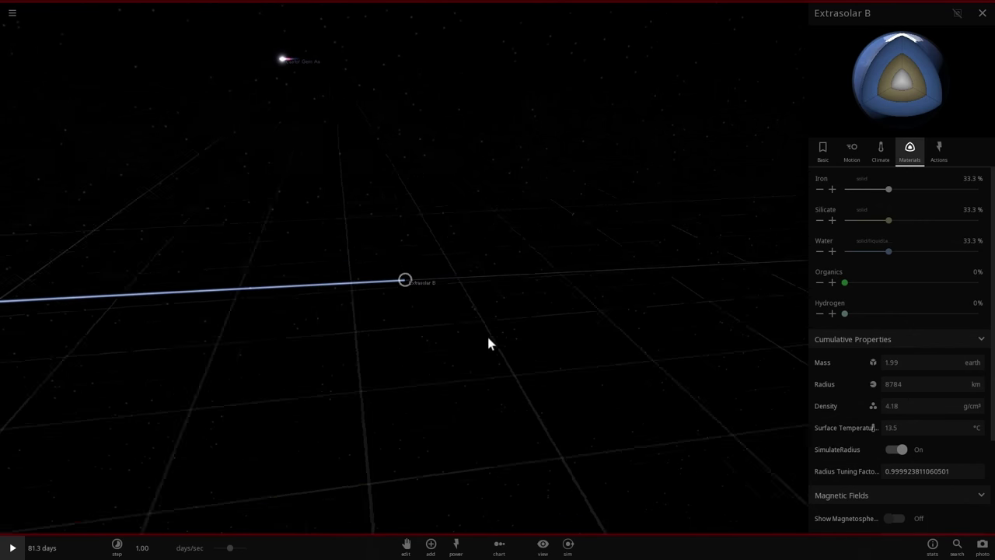
scroll(464, 333, down, 3)
drag(467, 335, 536, 378)
click(530, 377)
key(space)
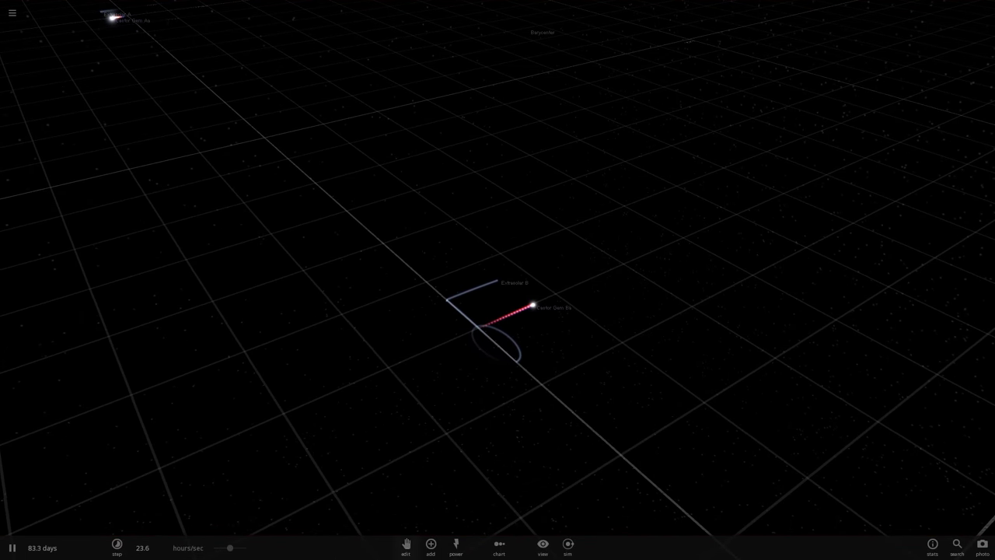
Raise the simulation's gravity accuracy to 1.00 in the simulation settings
click(543, 545)
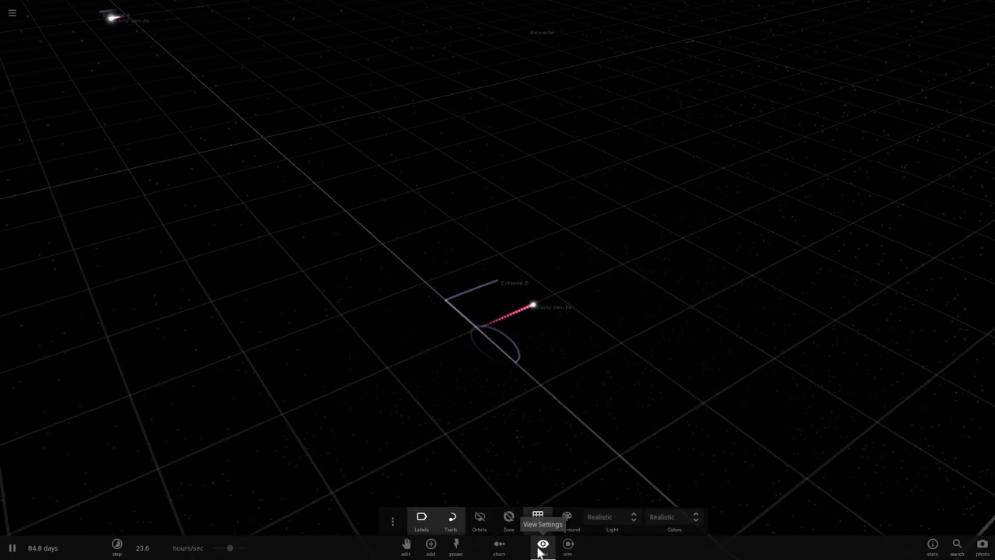
click(391, 523)
click(119, 61)
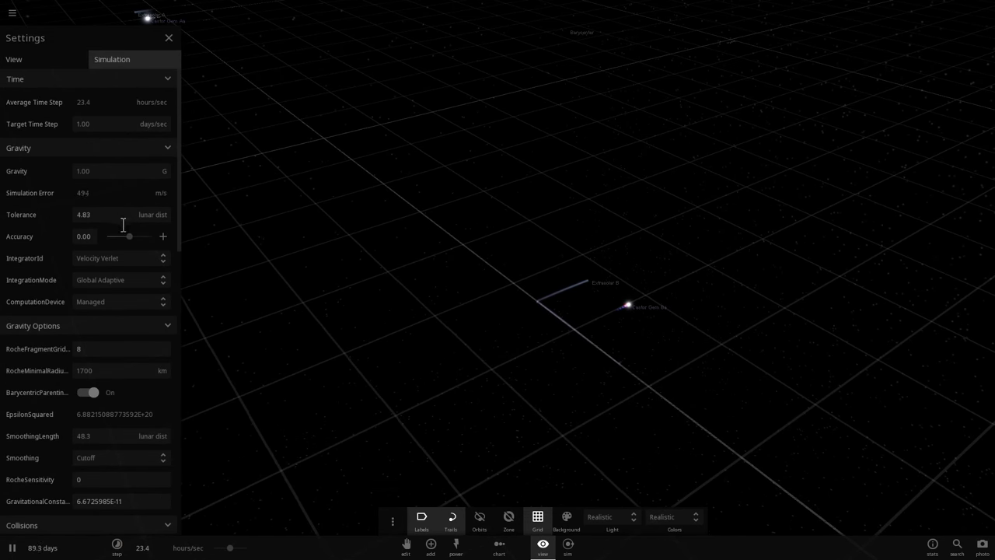
drag(130, 242, 160, 237)
Center on Castor Gem Ba and examine its orbit with its orange companion star at the higher accuracy
drag(412, 264, 659, 378)
double_click(658, 376)
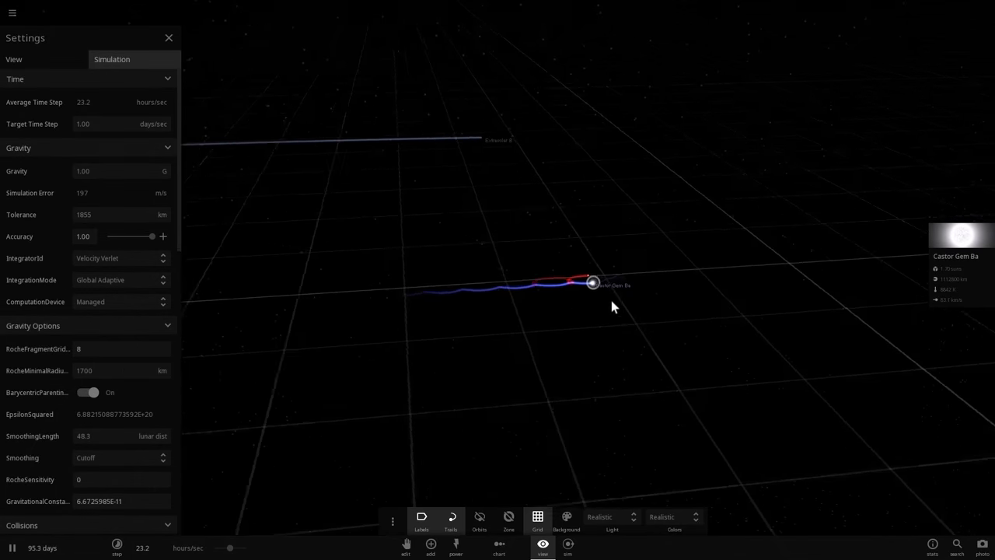
scroll(587, 296, up, 5)
scroll(576, 295, down, 4)
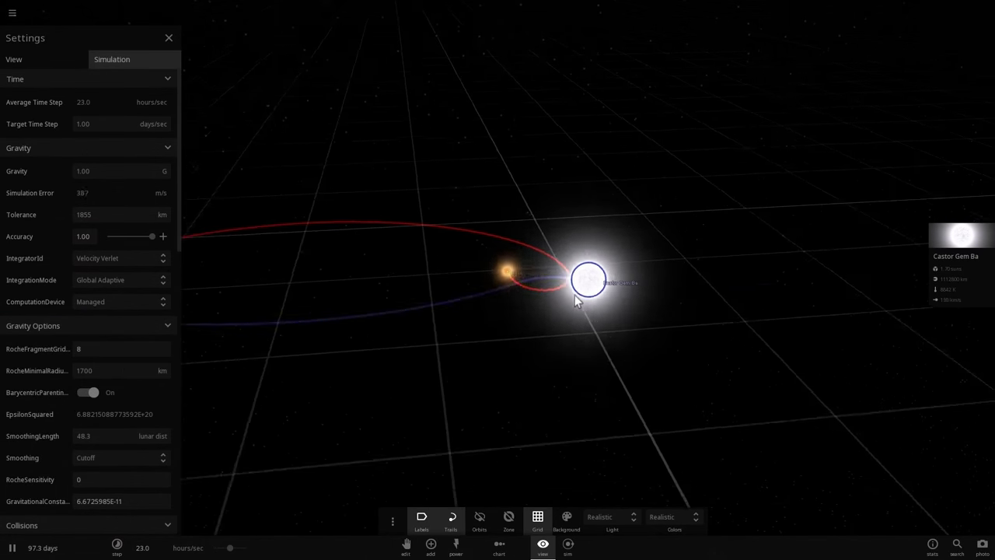
scroll(575, 294, down, 6)
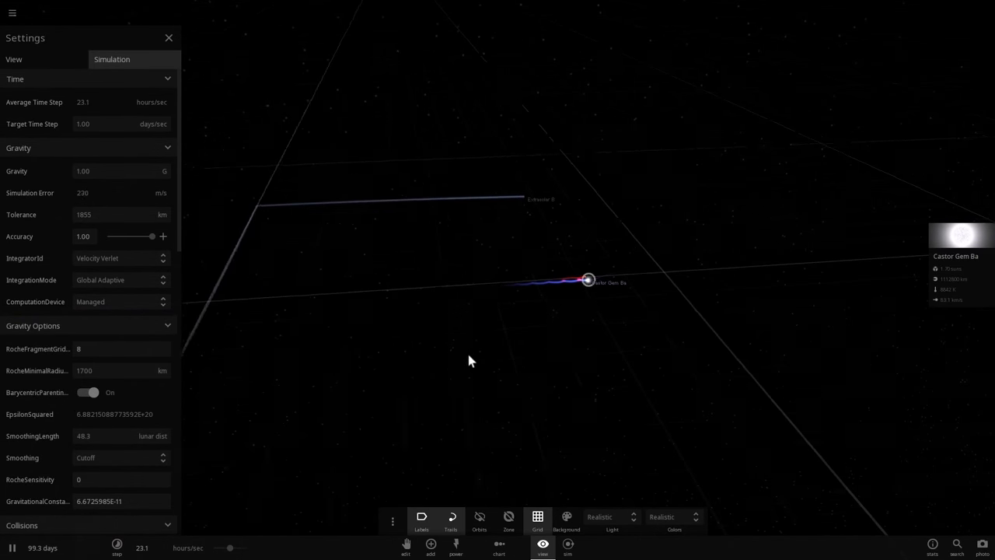
Set the target time step to 6.75 days/sec and move in on Castor Gem Ca to examine the pair's trails
drag(229, 548, 239, 553)
scroll(470, 366, down, 8)
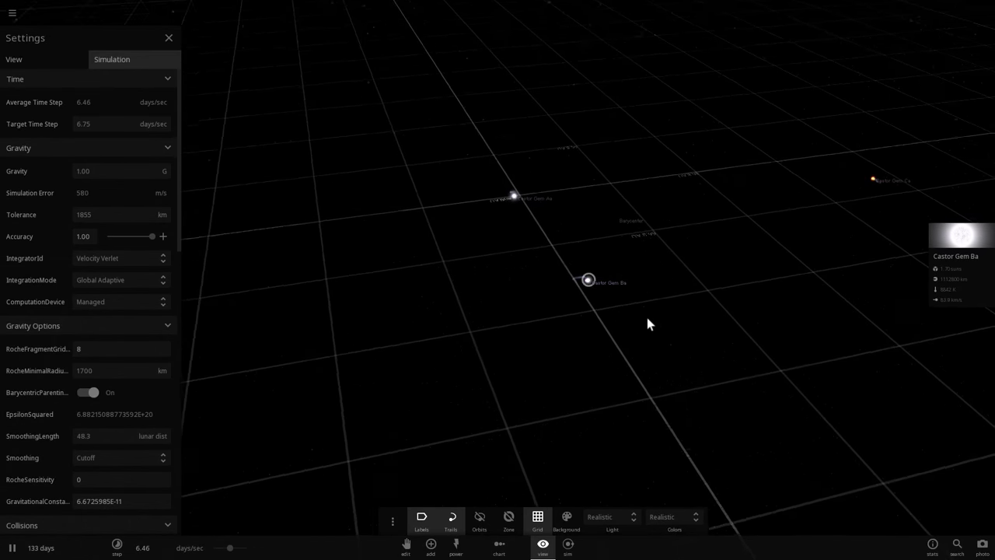
double_click(839, 129)
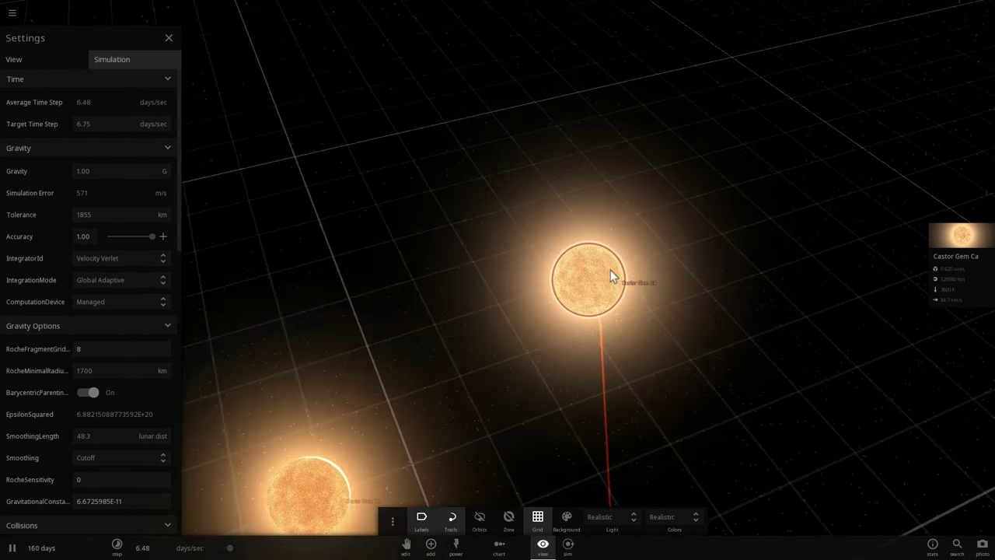
scroll(609, 283, down, 5)
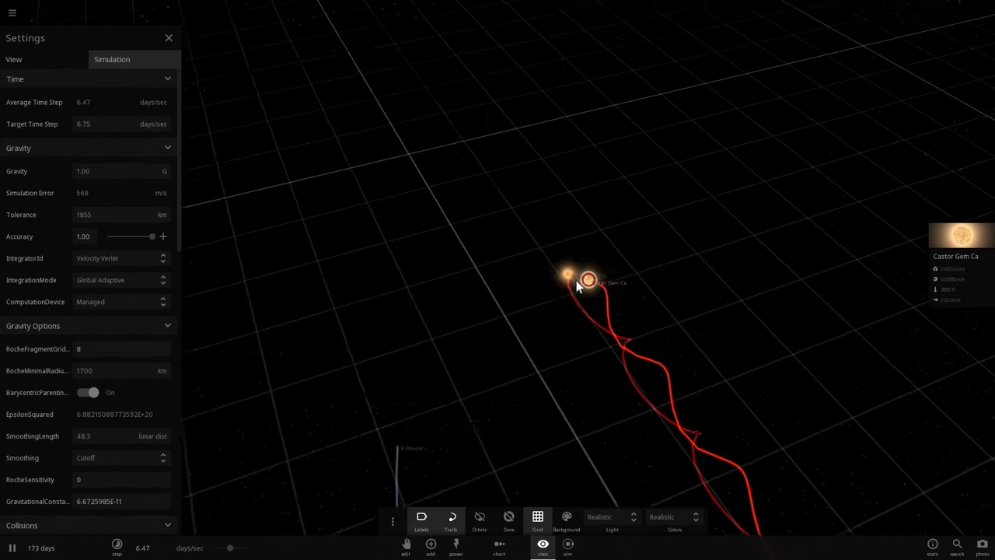
scroll(572, 288, down, 5)
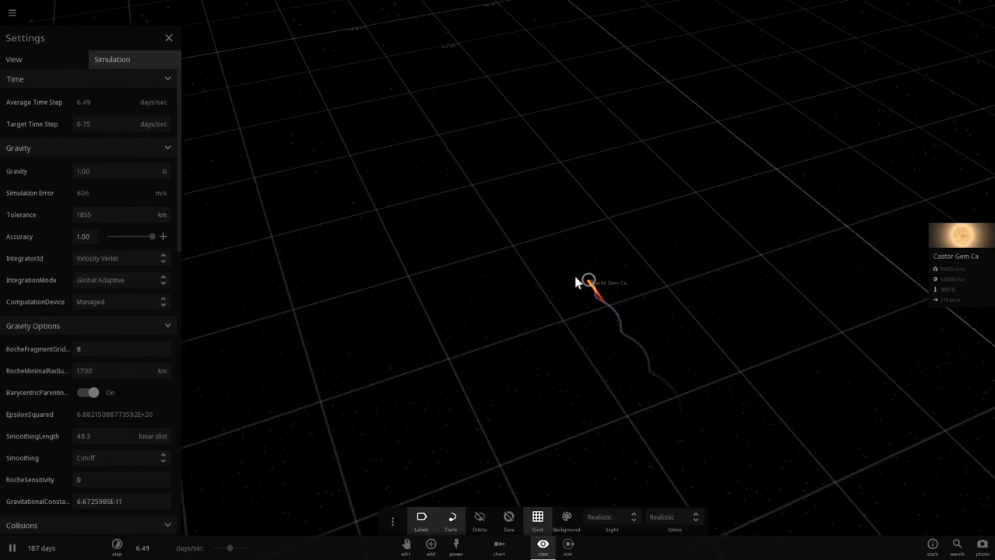
Move across the Castor system to Castor Gem Ba, close the settings, and examine its companion's trail up close
scroll(551, 305, down, 5)
right_drag(550, 305, 596, 285)
scroll(552, 320, down, 5)
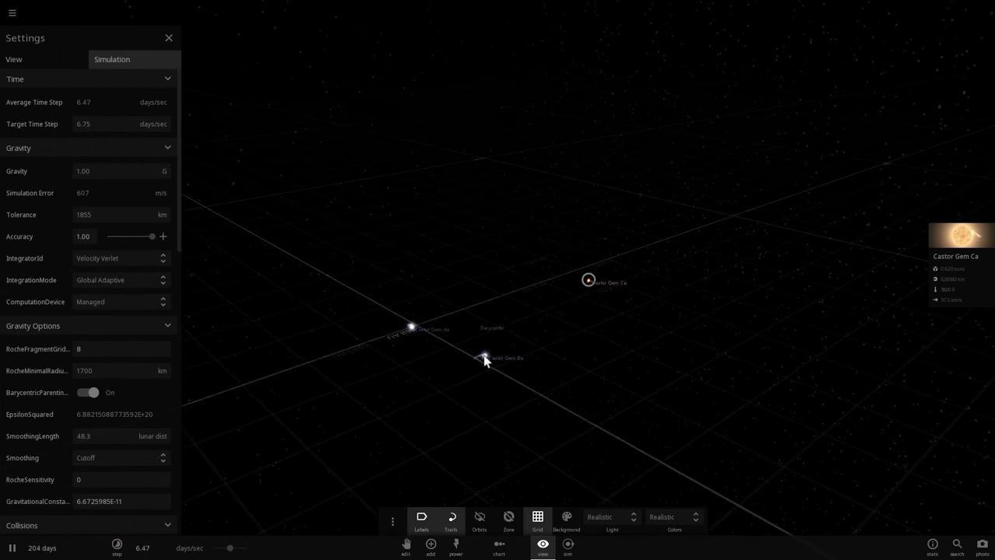
double_click(484, 358)
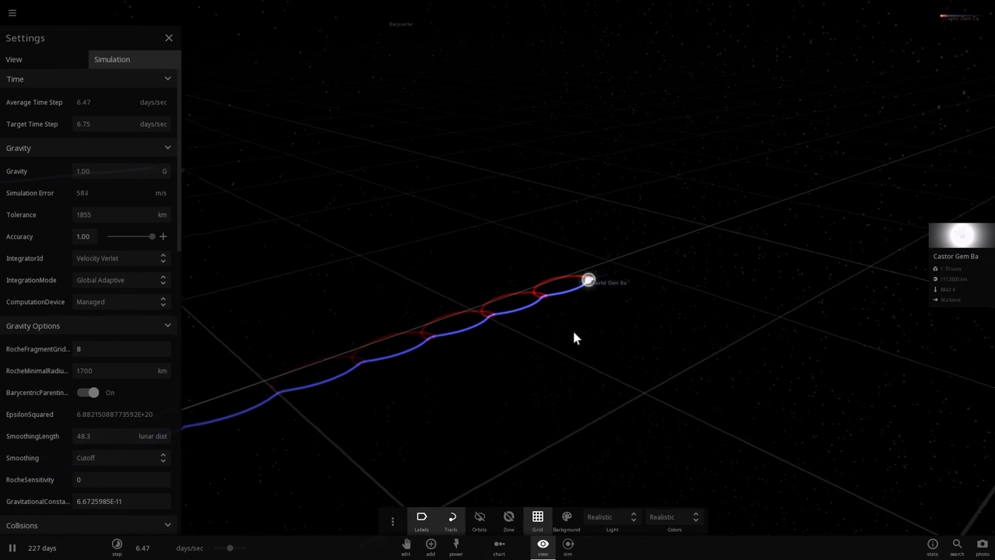
click(169, 37)
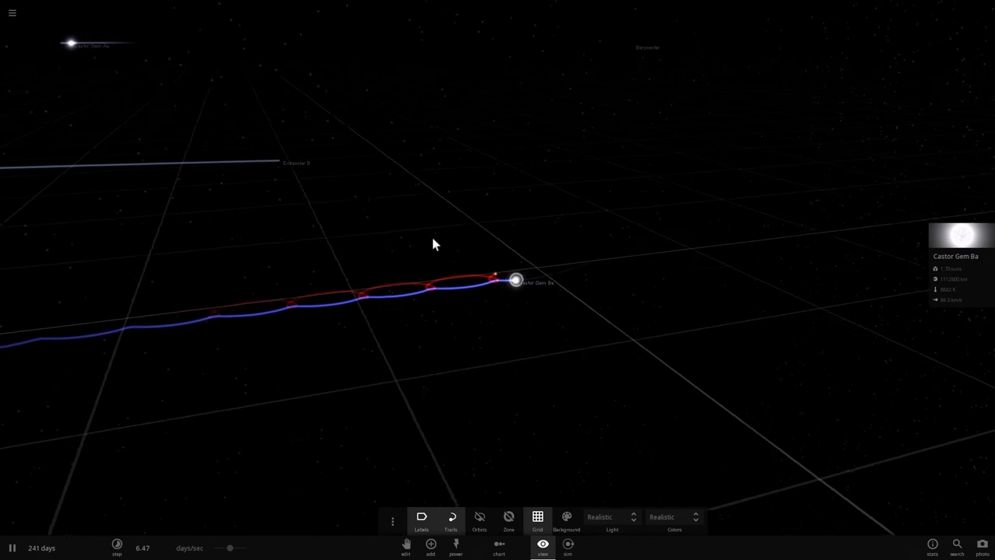
drag(398, 299, 465, 316)
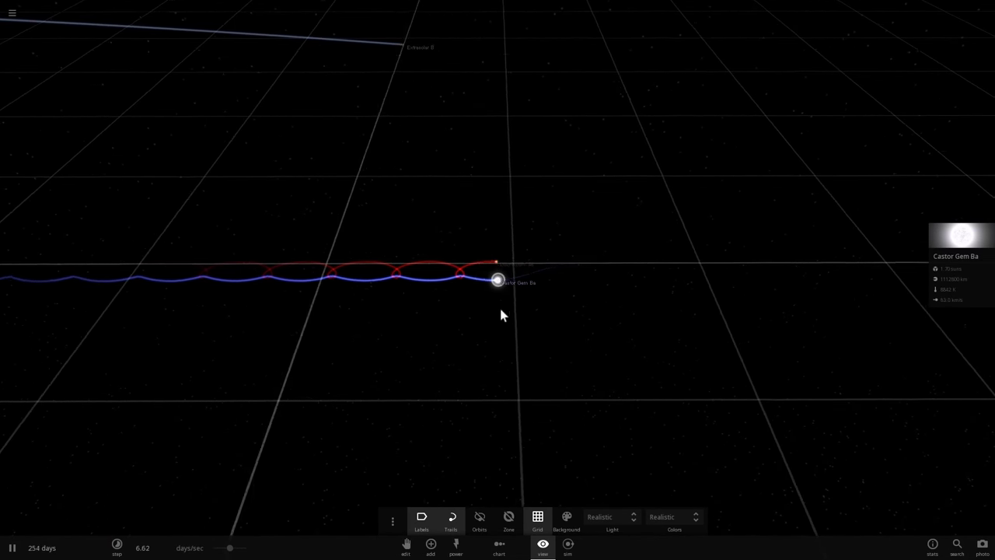
scroll(499, 309, up, 3)
scroll(500, 314, up, 5)
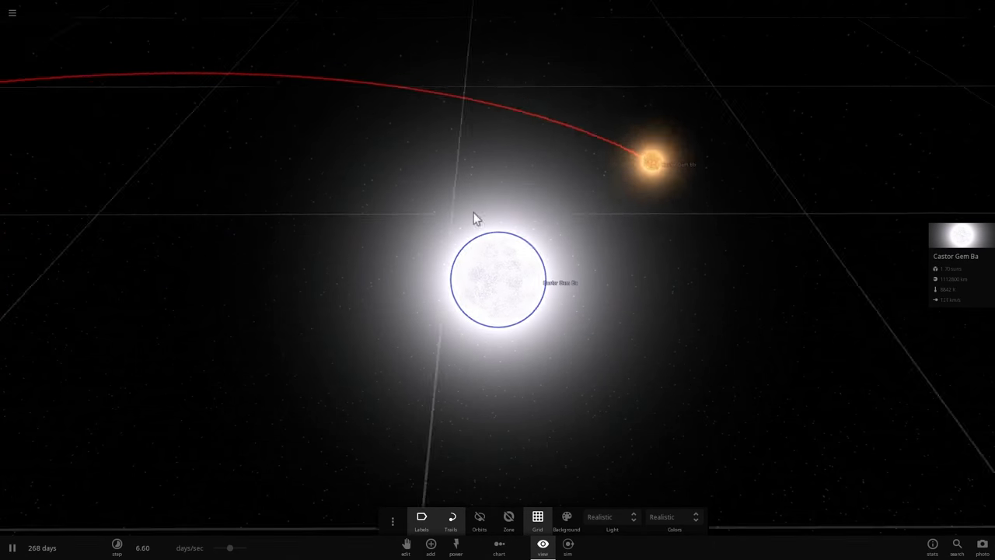
Pause at Castor Gem Ba, lower the simulation speed, and resume running
key(space)
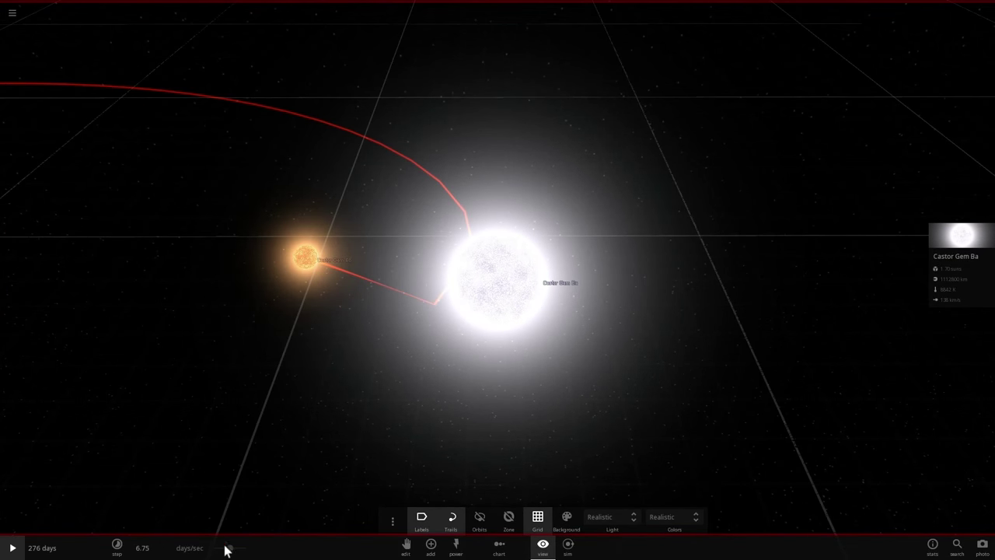
drag(228, 549, 224, 549)
key(space)
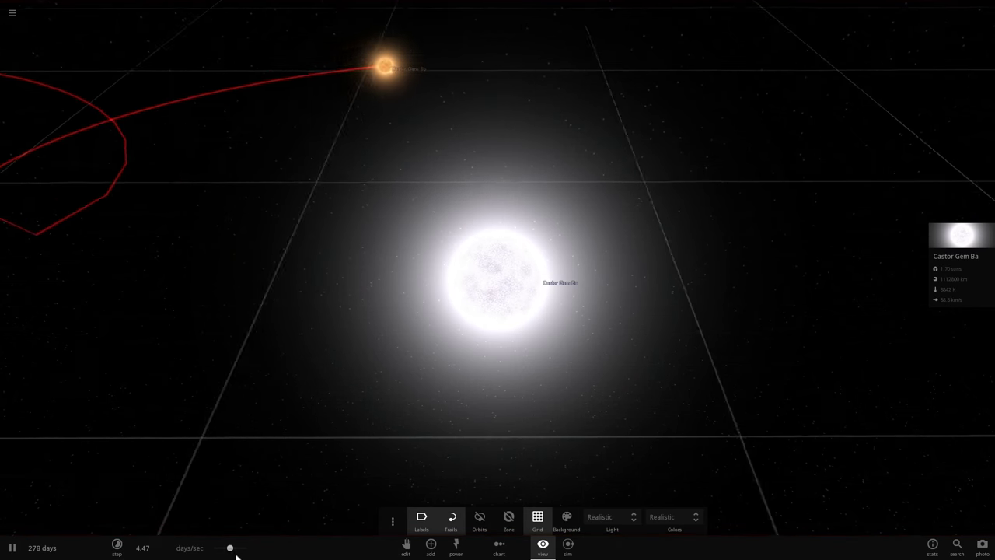
Add a random exoplanet in a close orbit around Castor Gem Ba, then pause the simulation and stop adding objects
click(430, 543)
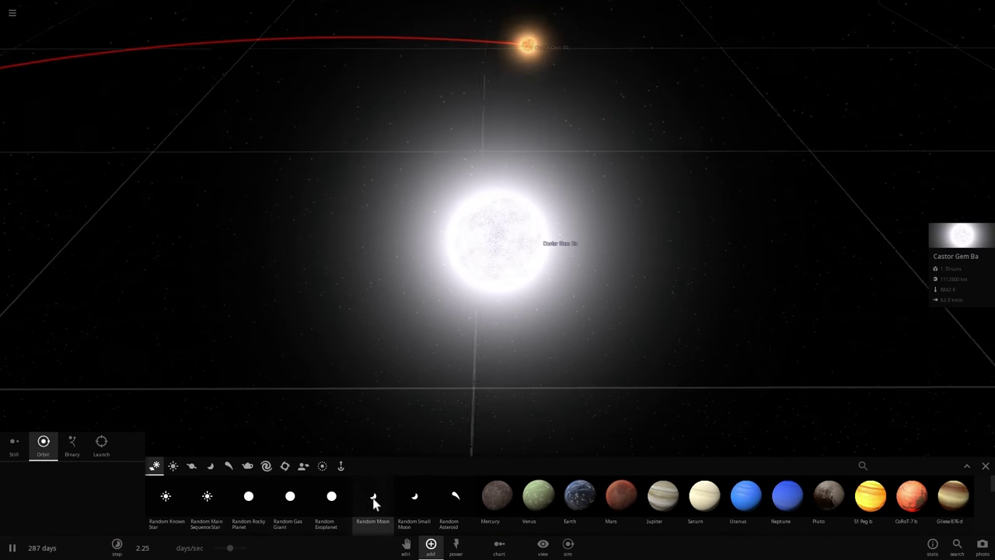
click(325, 502)
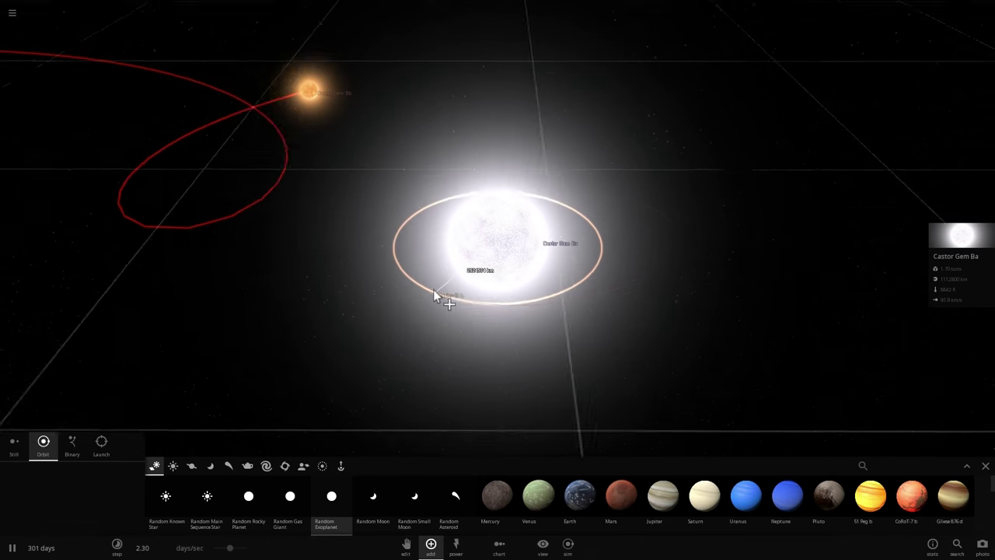
click(413, 304)
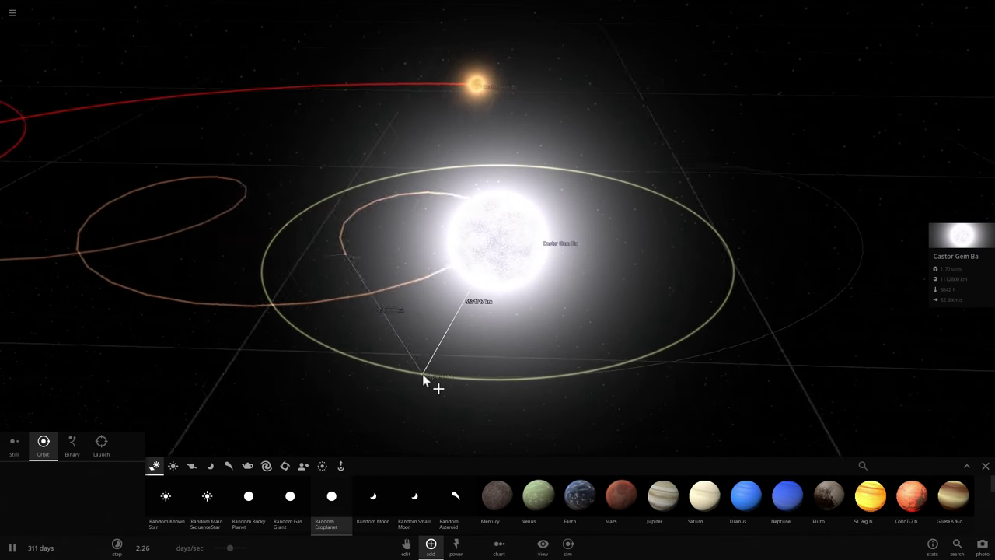
right_drag(427, 374, 278, 341)
scroll(303, 326, down, 4)
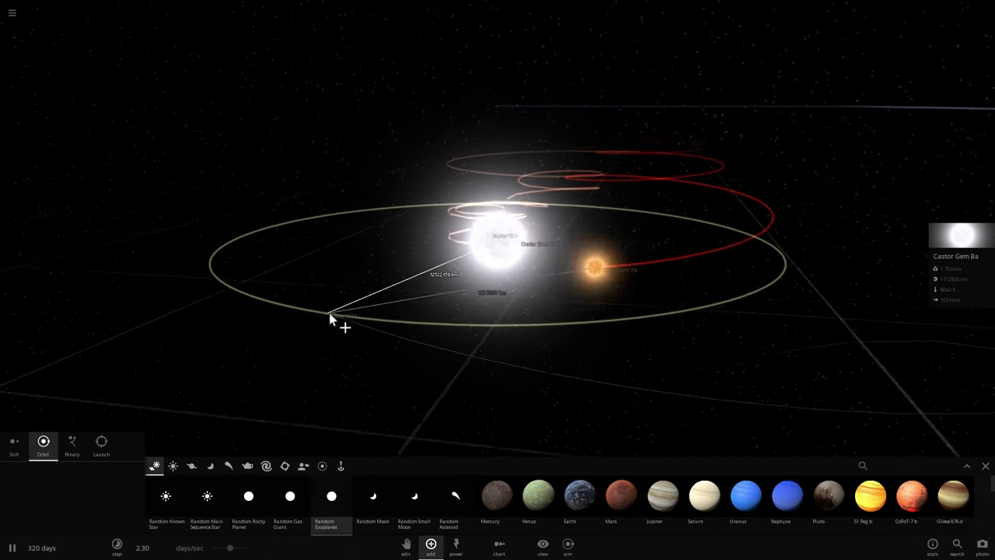
right_drag(331, 313, 384, 357)
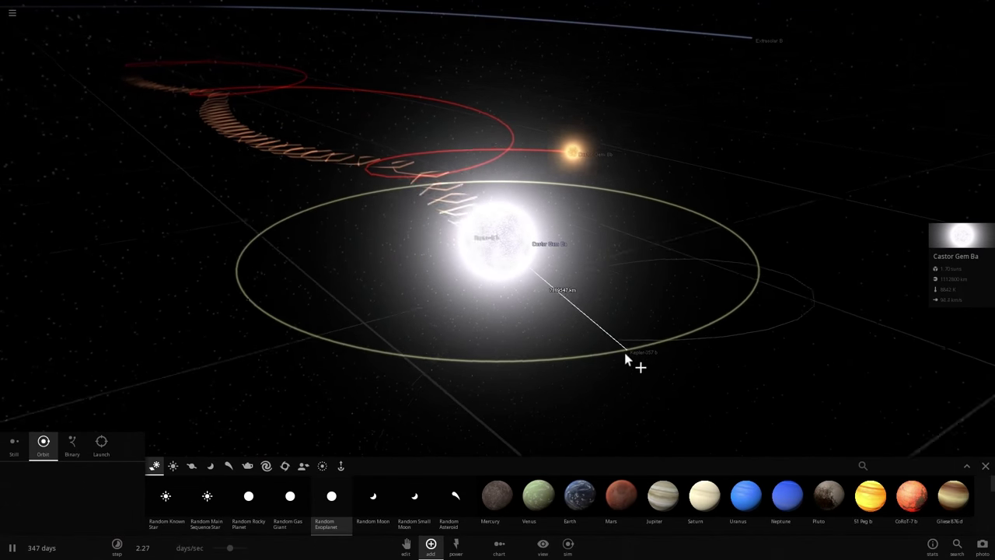
key(space)
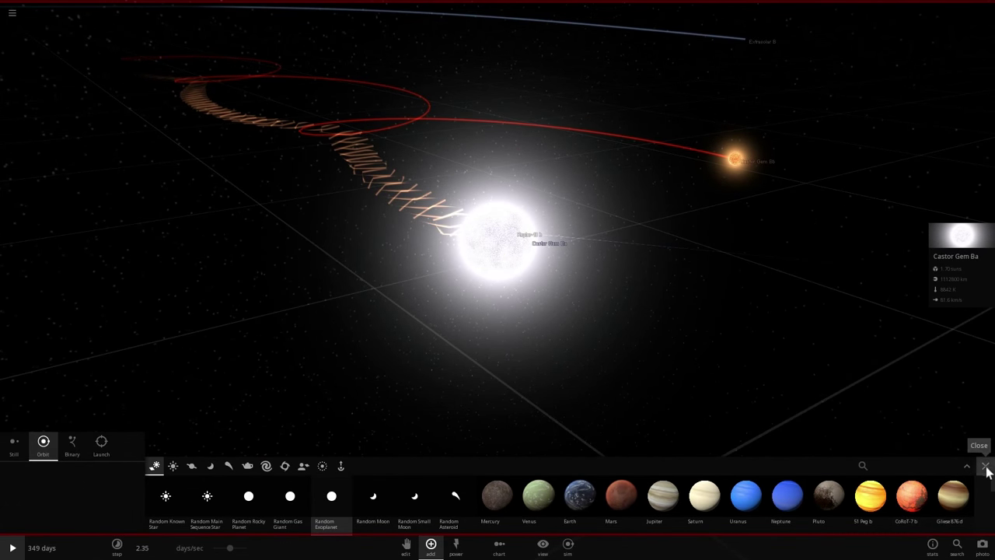
click(985, 466)
Examine the new planet beside Castor Gem Ba, open its properties, resume the simulation, and view its trail from farther out
scroll(633, 360, up, 5)
scroll(632, 349, down, 2)
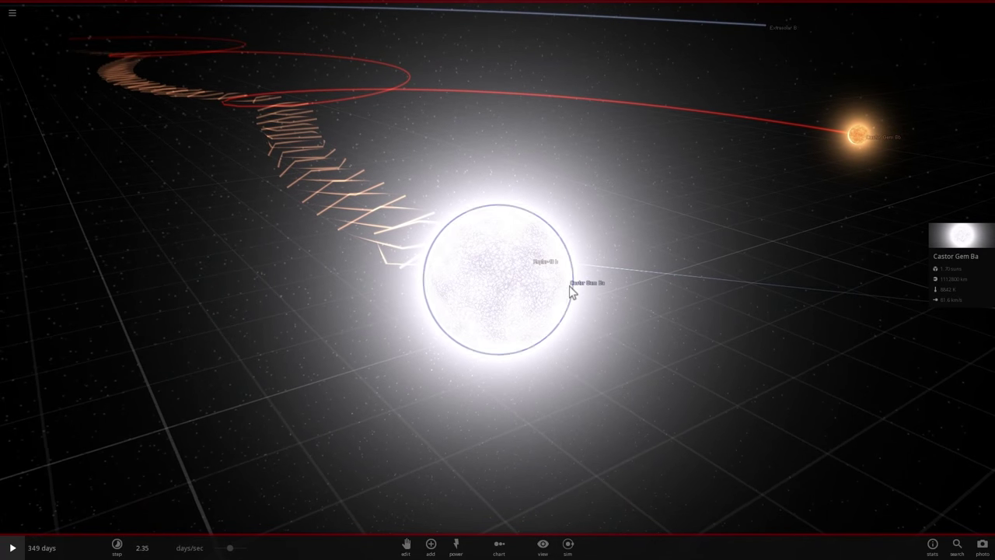
right_drag(571, 288, 430, 343)
drag(433, 350, 573, 322)
click(564, 307)
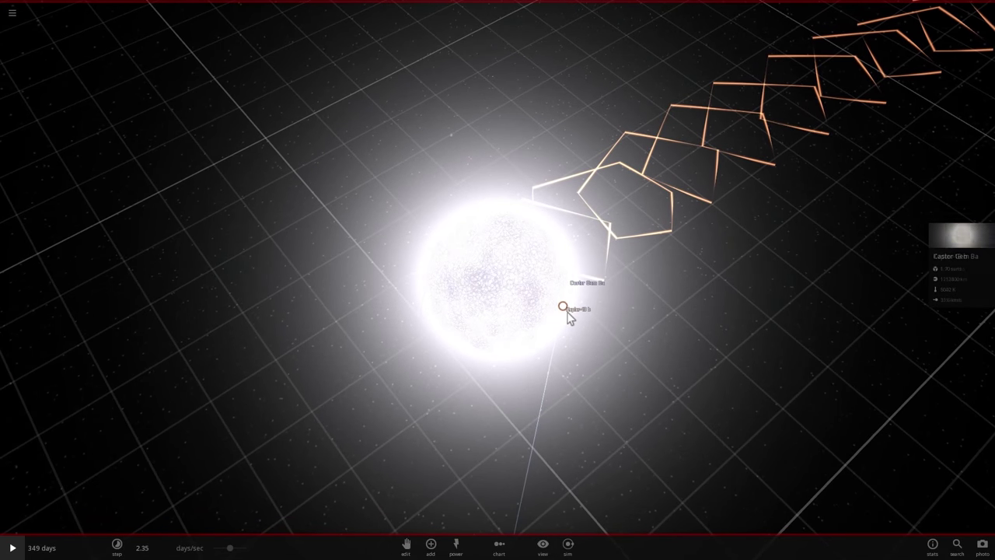
click(958, 236)
key(space)
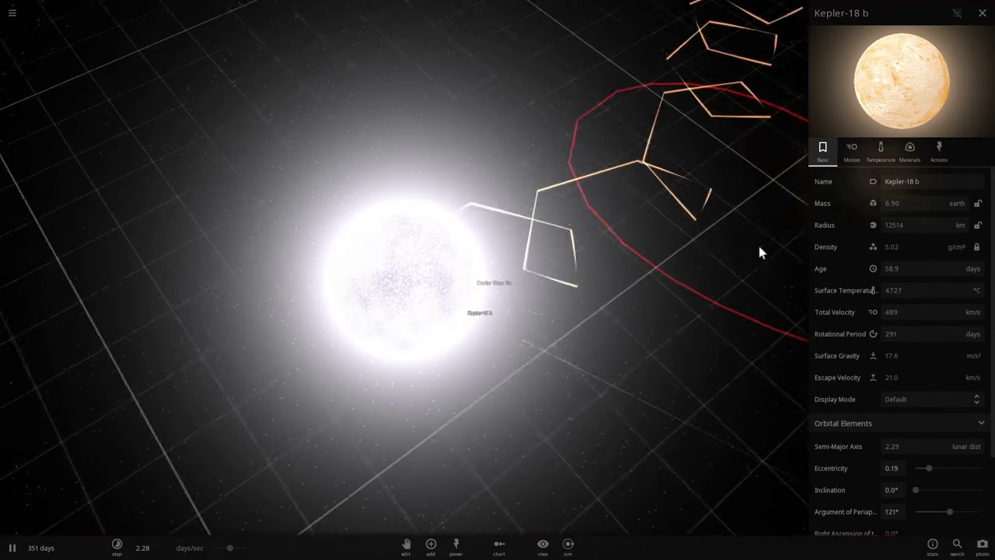
scroll(541, 300, down, 4)
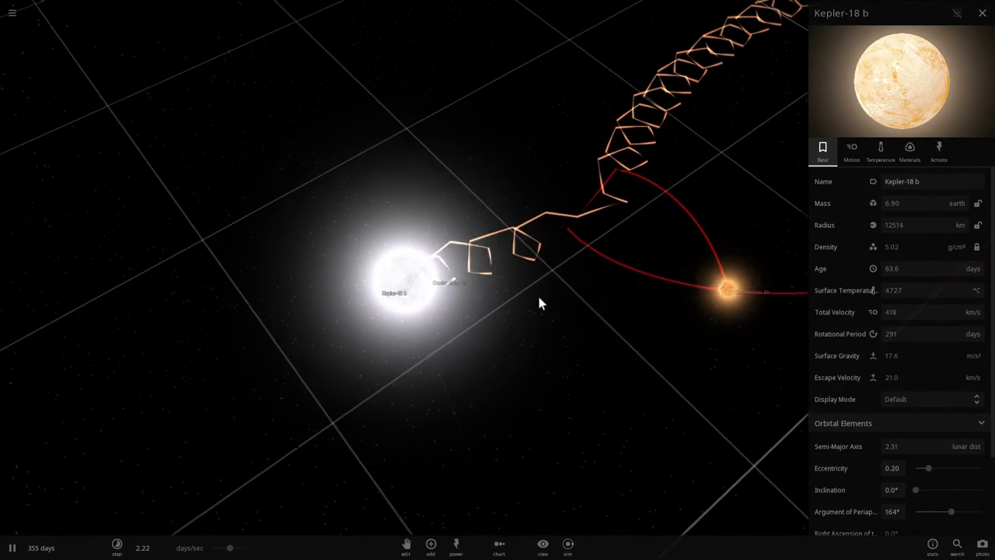
click(538, 296)
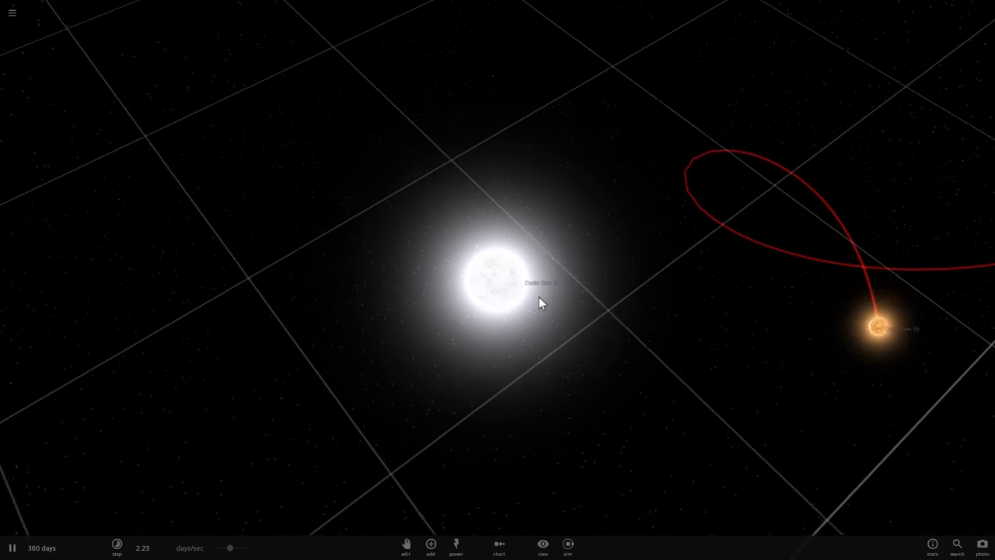
Select Extrasolar B near the Castor Gem B pair, review its properties and path past the stars, and close the properties
right_drag(533, 299, 666, 243)
scroll(665, 243, down, 10)
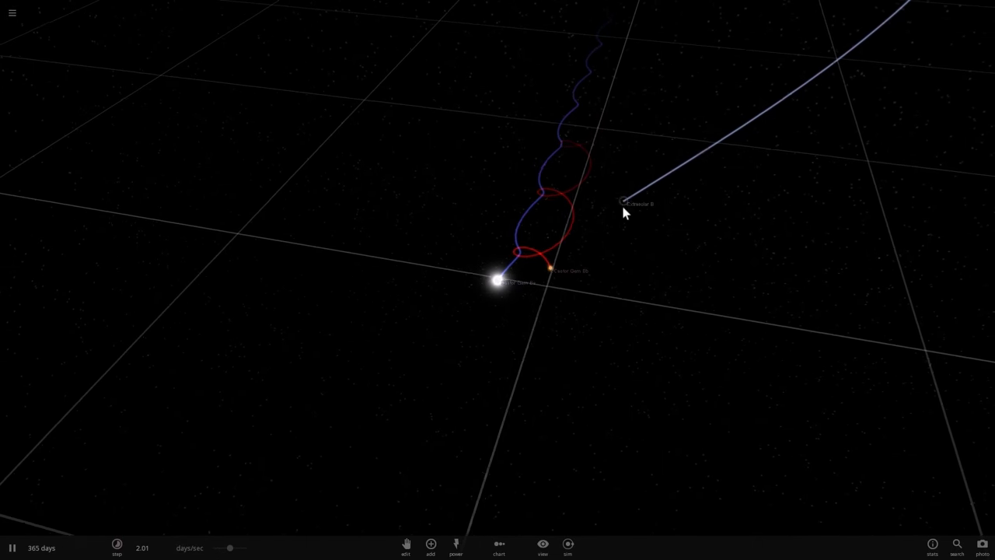
click(621, 204)
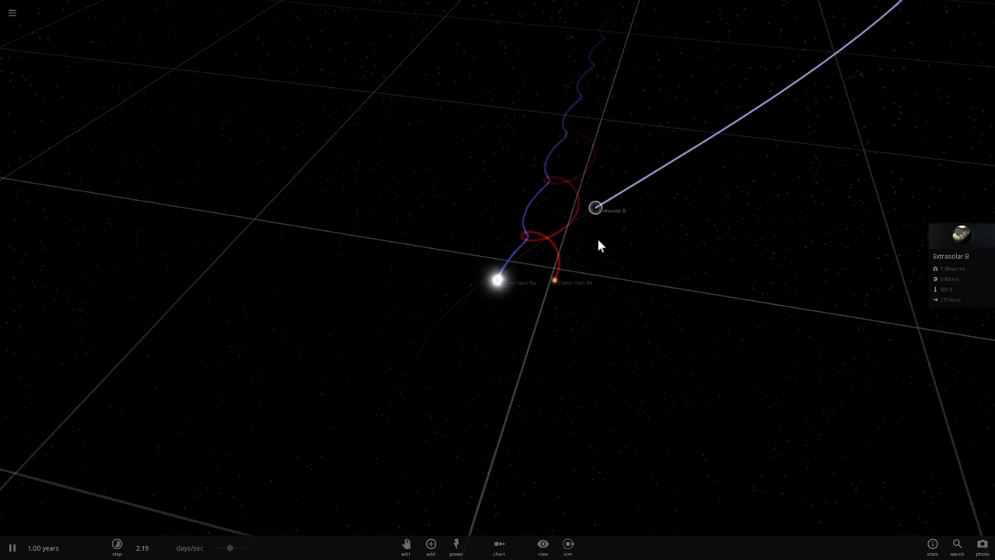
click(956, 237)
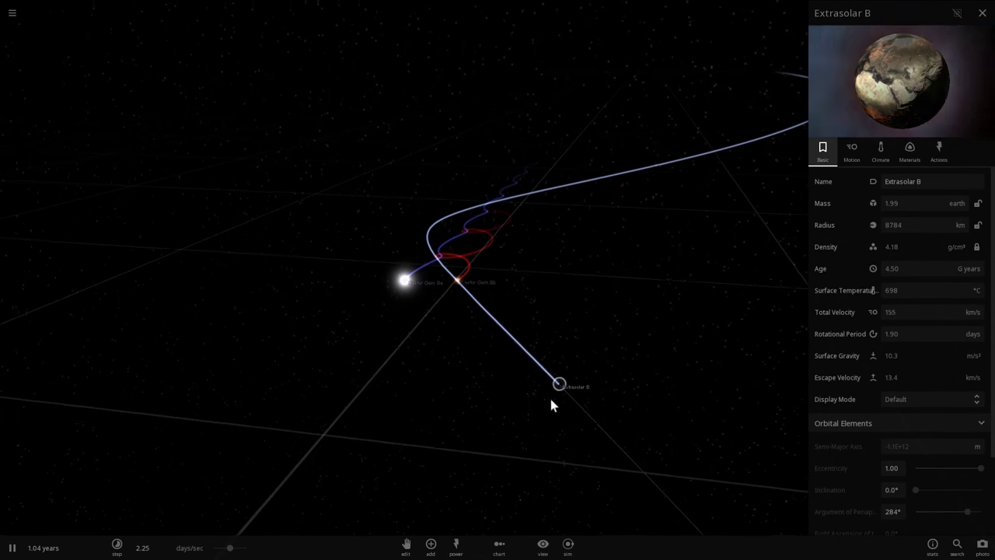
click(594, 424)
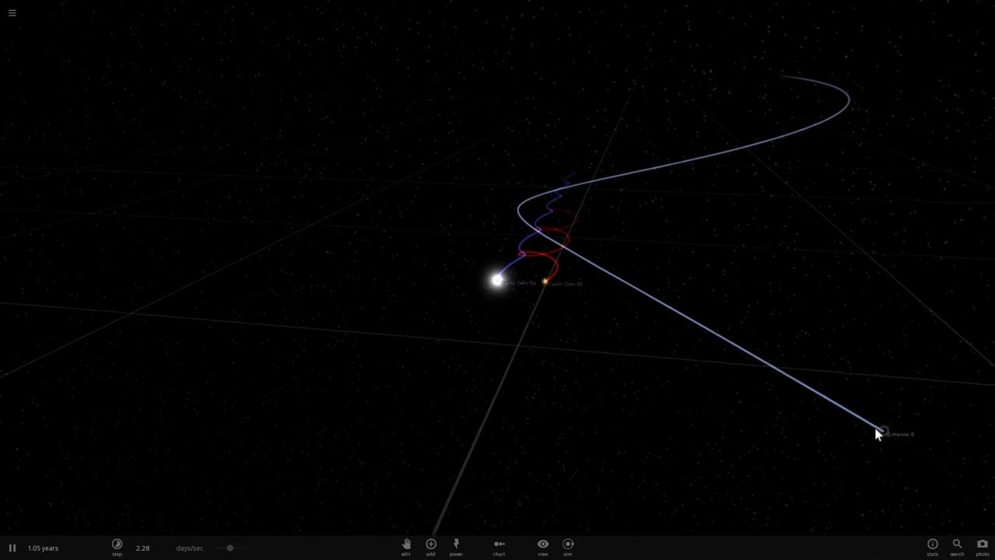
Move in on Extrasolar B, slow the simulation to about 7.4 hours/sec, and inspect the planet's surface as it runs
key(space)
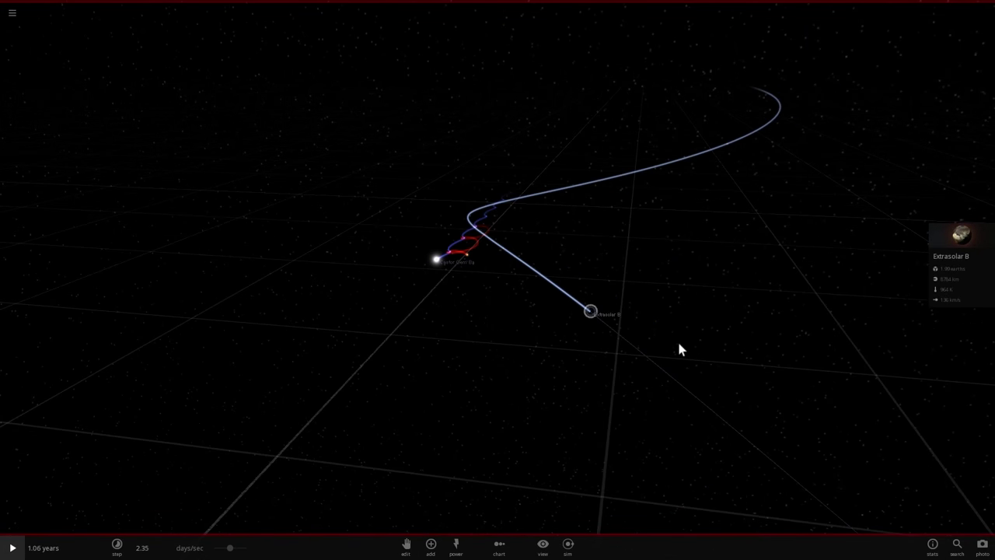
scroll(498, 278, up, 15)
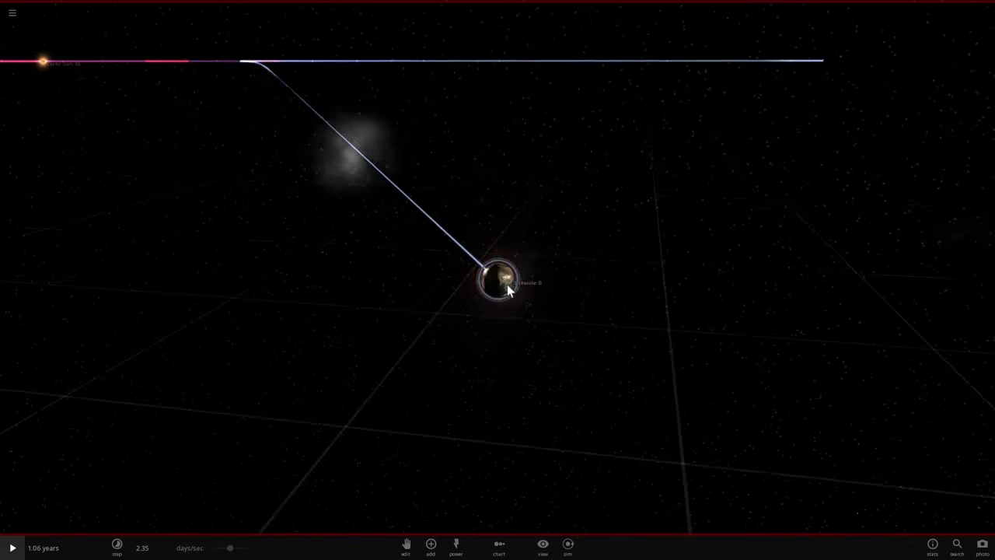
key(space)
key(space)
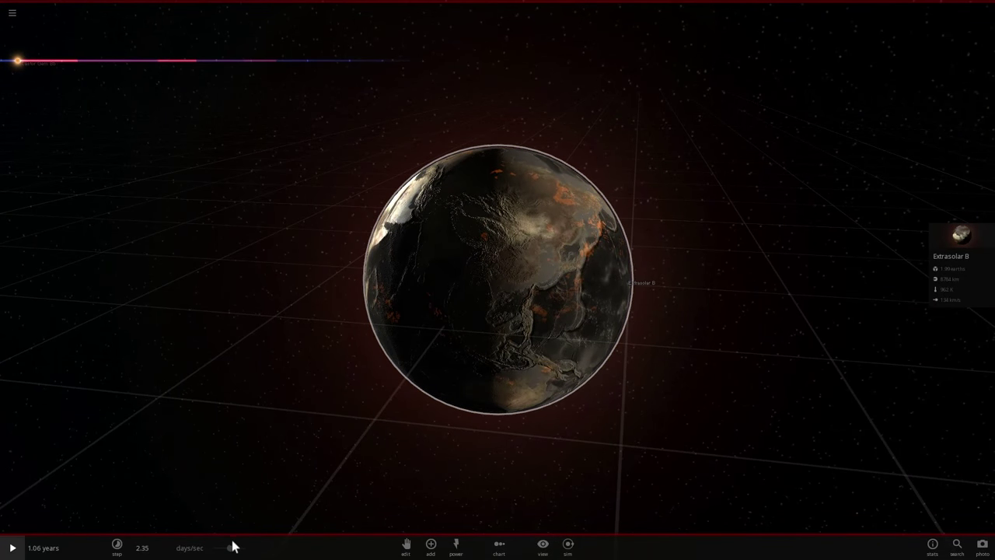
key(space)
right_drag(345, 455, 250, 414)
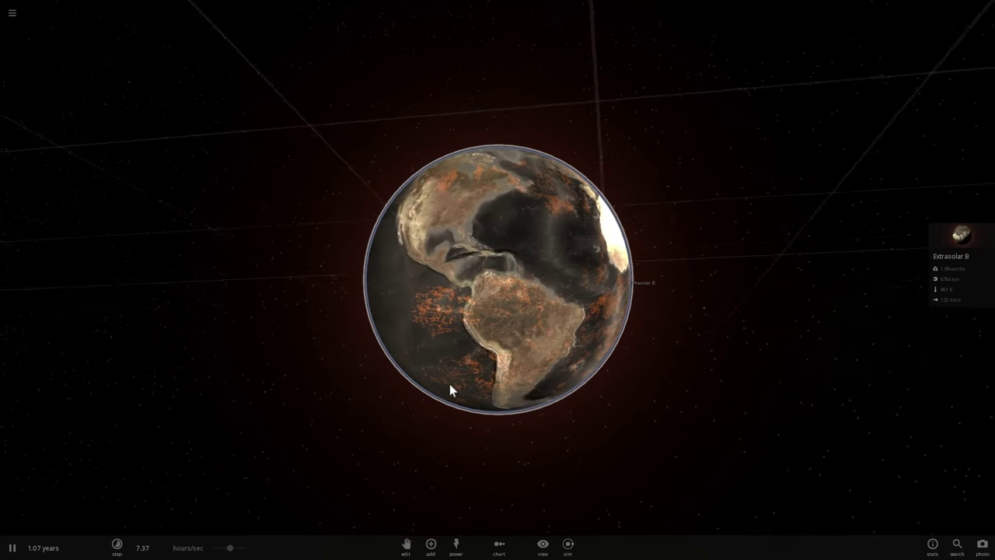
View Extrasolar B's path from farther out and move across the Castor system to Castor Gem Aa
scroll(572, 467, down, 5)
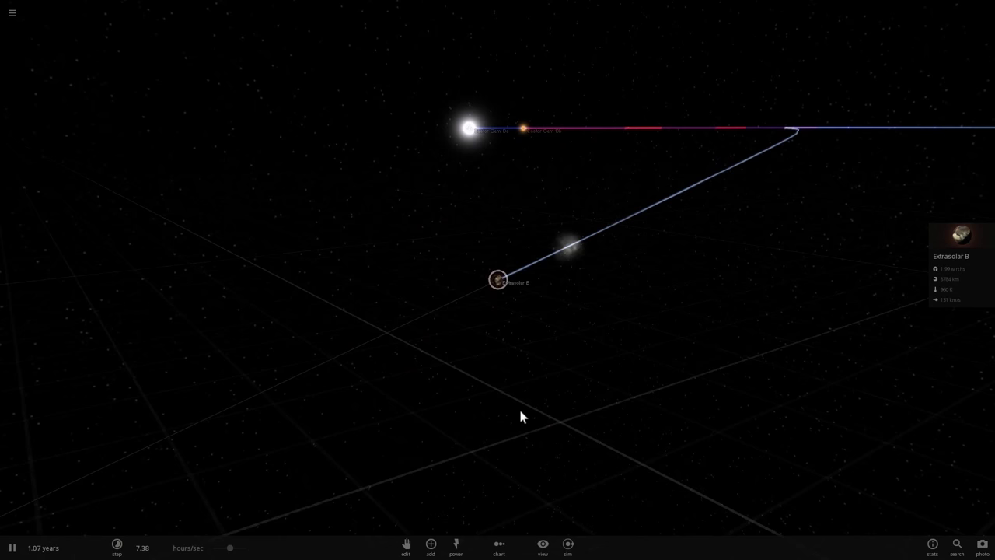
scroll(501, 350, down, 8)
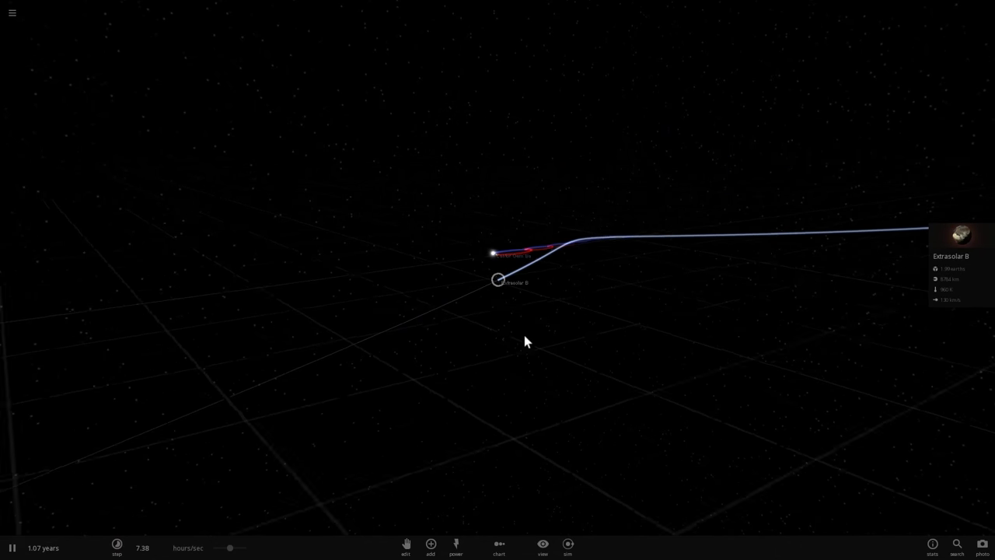
right_drag(530, 373, 534, 356)
scroll(534, 357, down, 3)
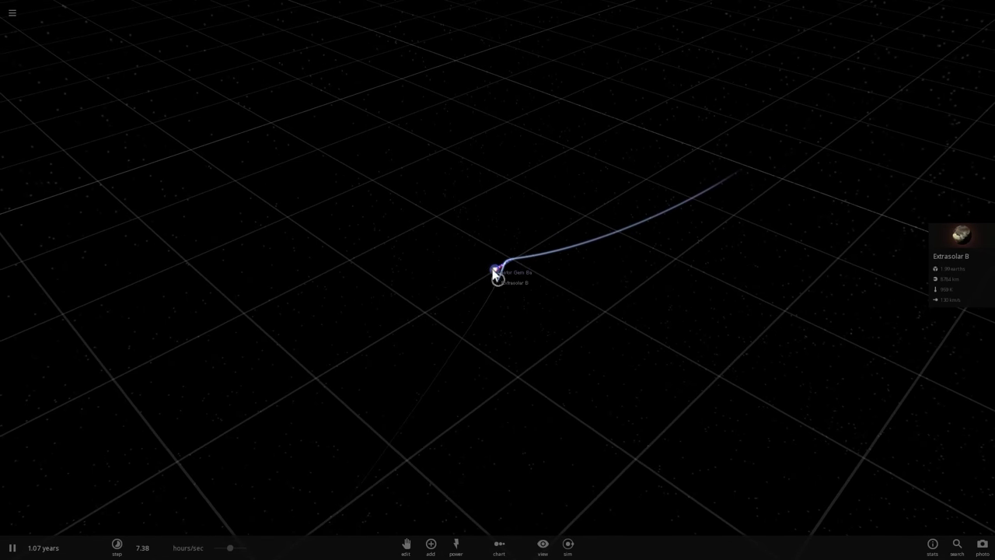
scroll(514, 321, down, 8)
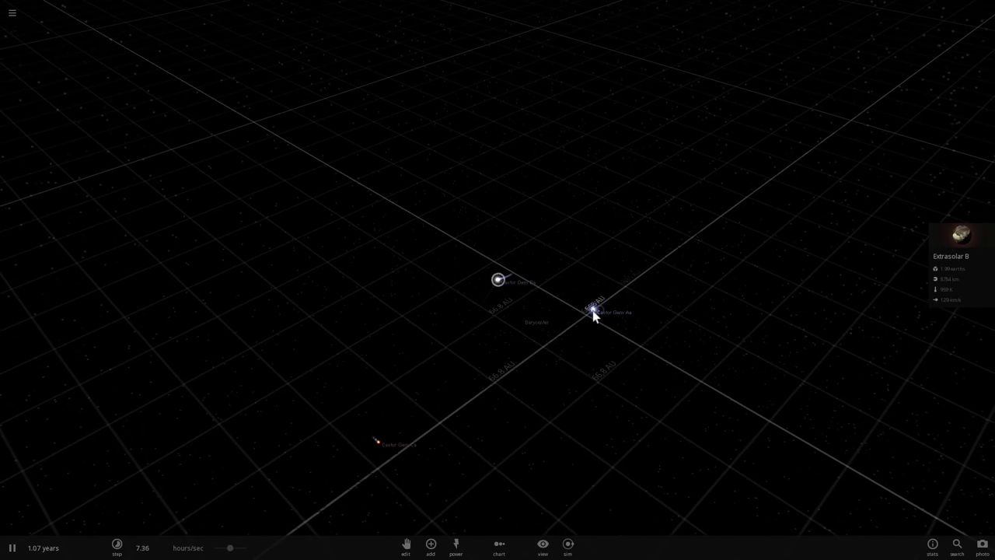
click(595, 314)
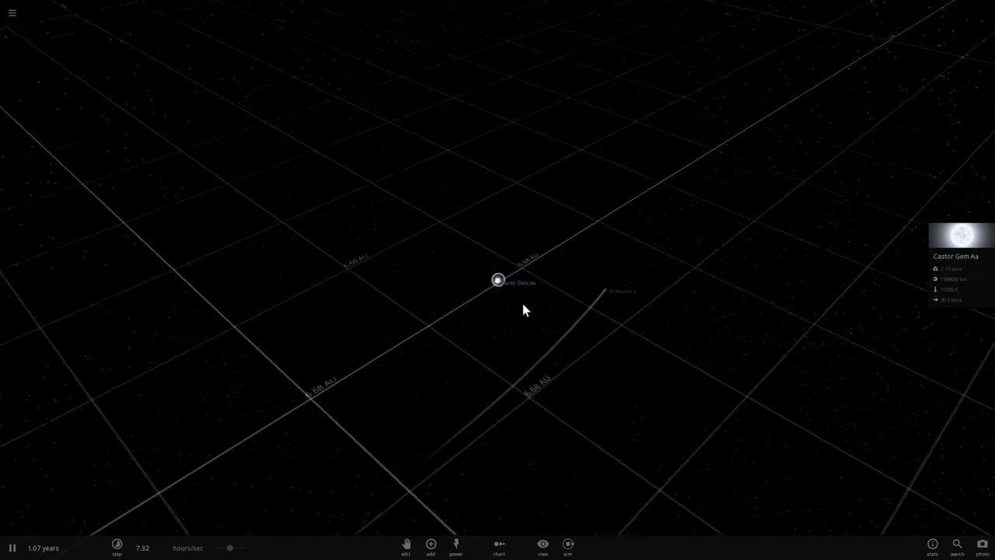
scroll(523, 325, down, 5)
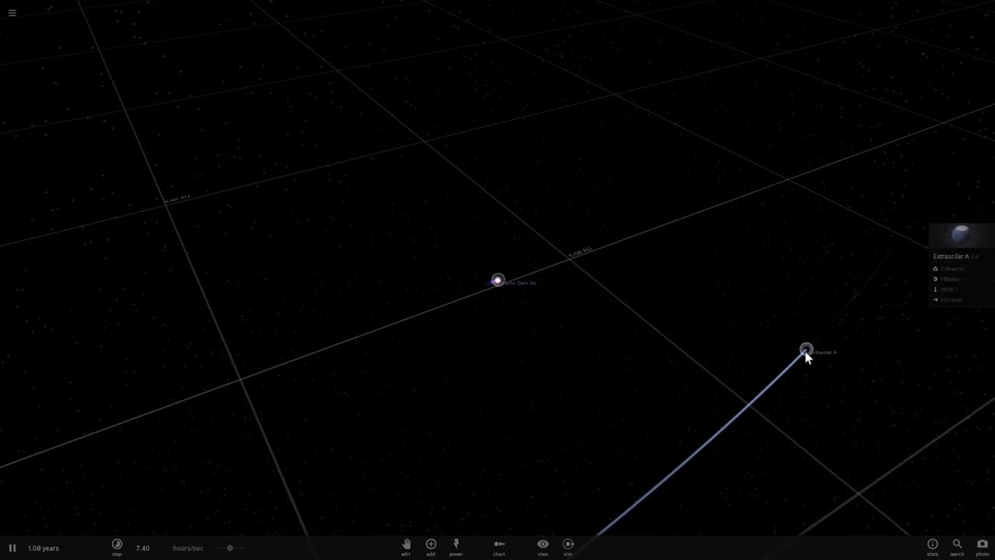
Center on Extrasolar A, inspect its surface up close, and examine its trail relative to Castor Gem Aa
double_click(806, 353)
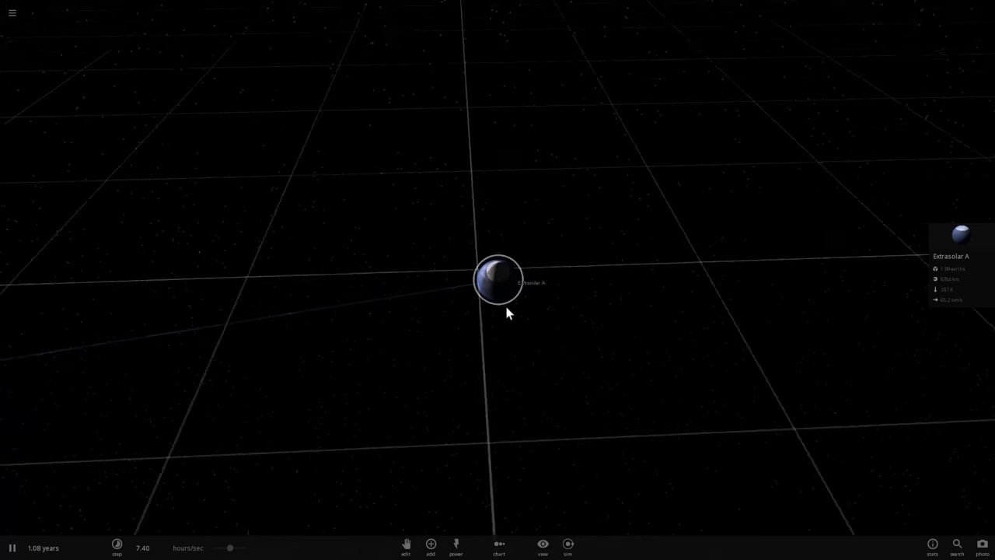
drag(506, 306, 380, 254)
scroll(499, 299, up, 5)
scroll(486, 293, up, 2)
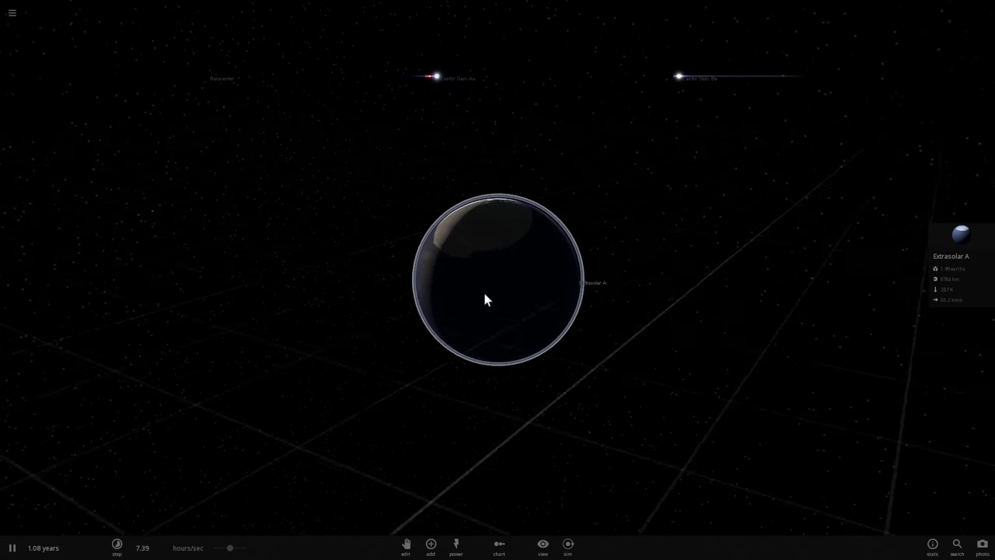
drag(484, 293, 560, 289)
scroll(559, 288, down, 10)
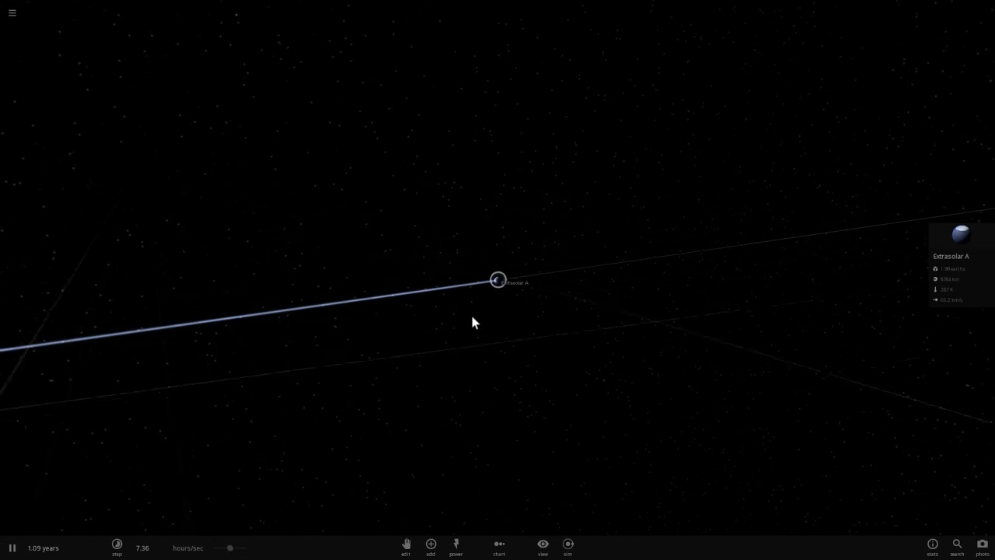
scroll(475, 327, down, 10)
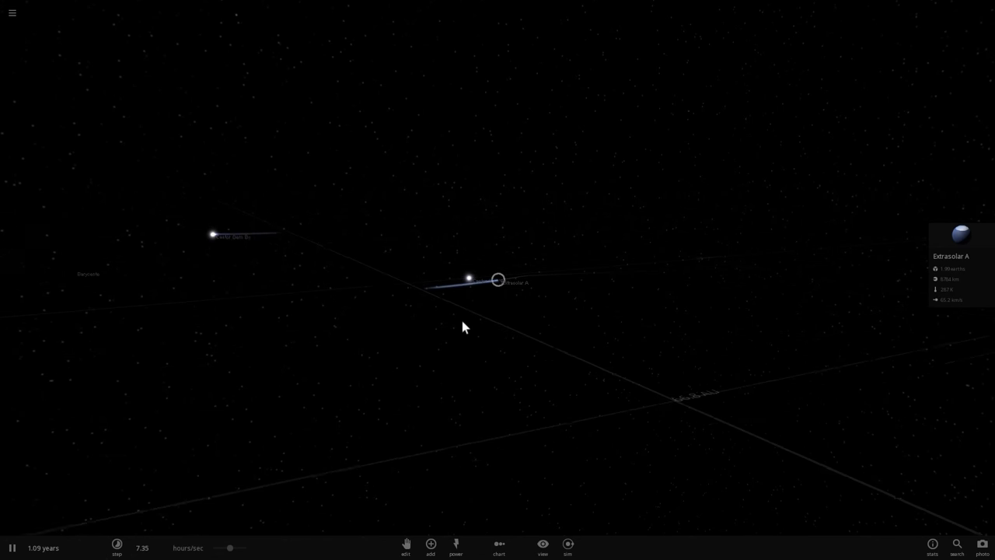
Move across the Castor system to Castor Gem Ca and center the view on it
drag(387, 304, 312, 347)
scroll(313, 348, down, 4)
double_click(295, 277)
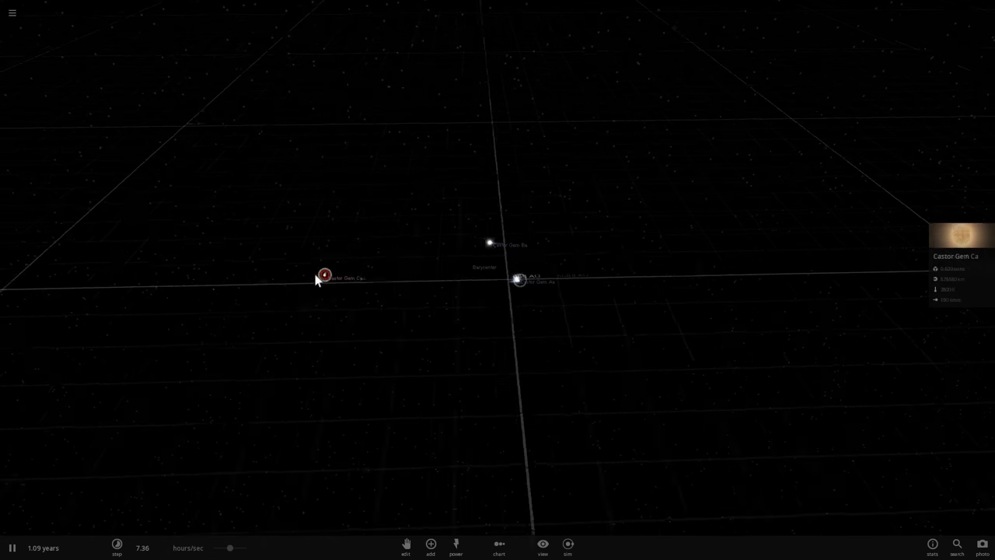
scroll(465, 300, up, 3)
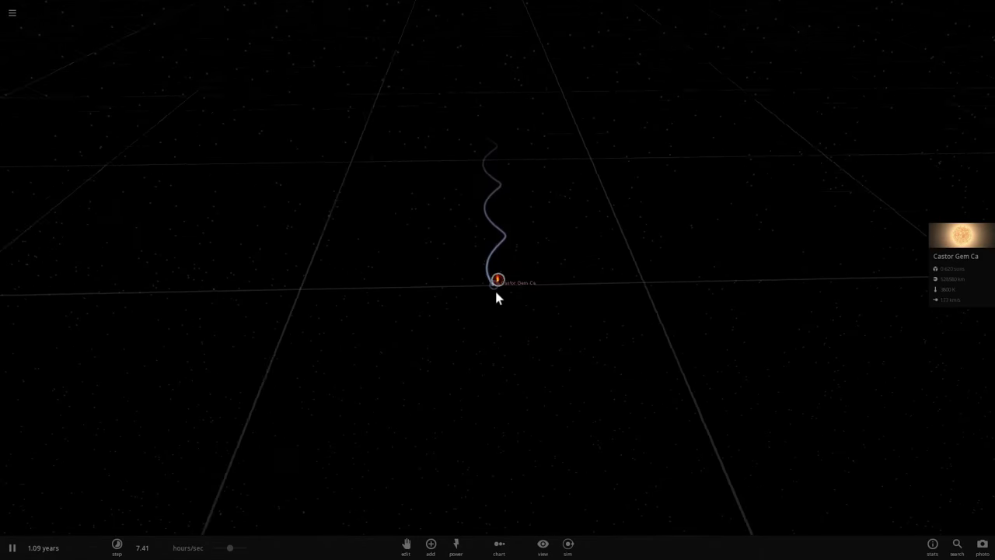
Select Extrasolar C and examine its trail around the Castor Gem C pair and its place in the wider system
click(429, 379)
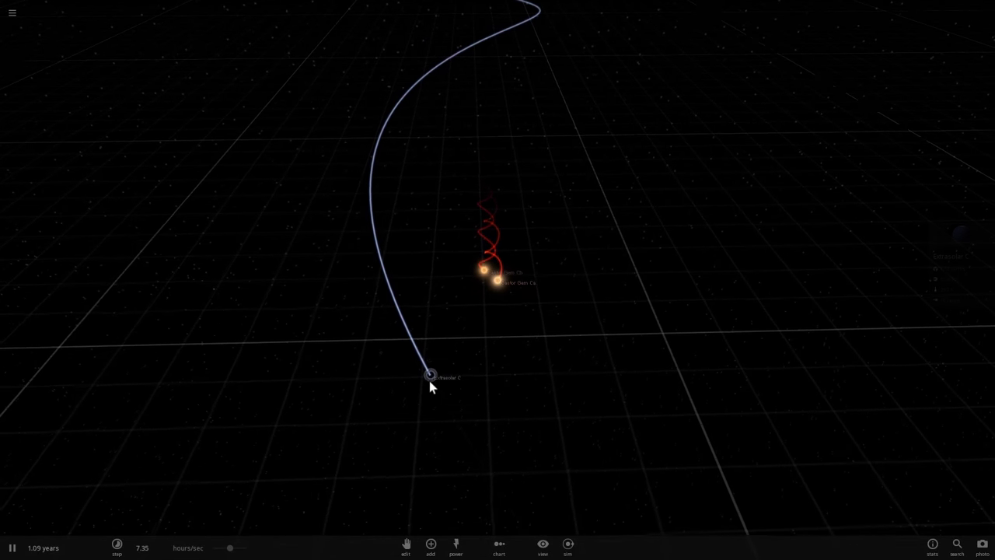
drag(468, 351, 504, 336)
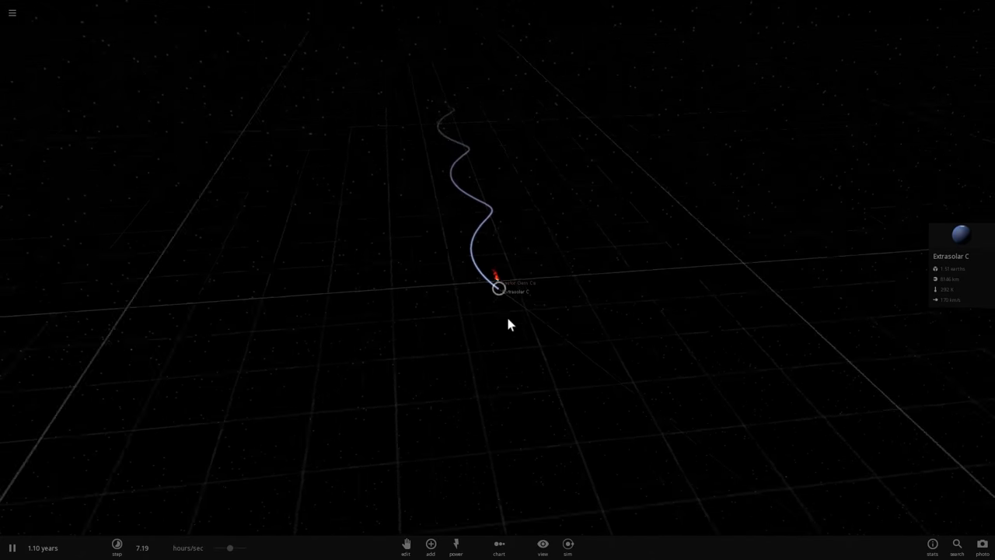
scroll(509, 314, down, 8)
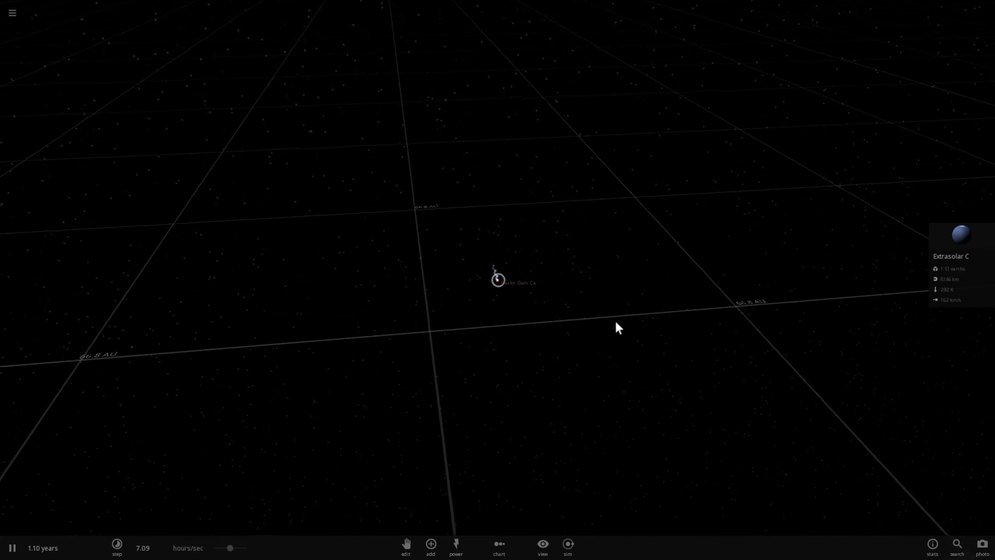
drag(616, 321, 779, 344)
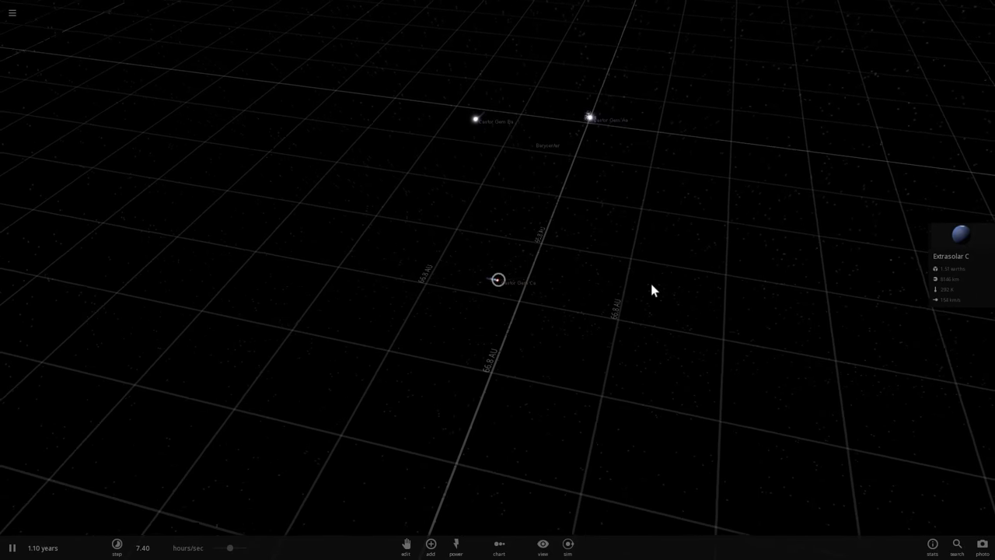
Add a stationary random exoplanet near the barycenter between the three Castor star pairs and pause the simulation
drag(385, 185, 804, 231)
drag(574, 200, 524, 426)
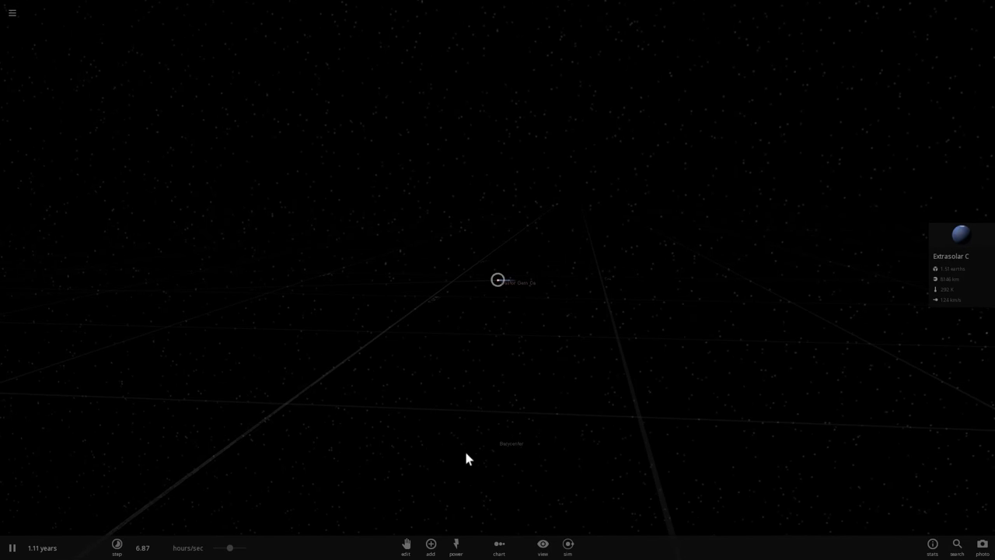
click(442, 549)
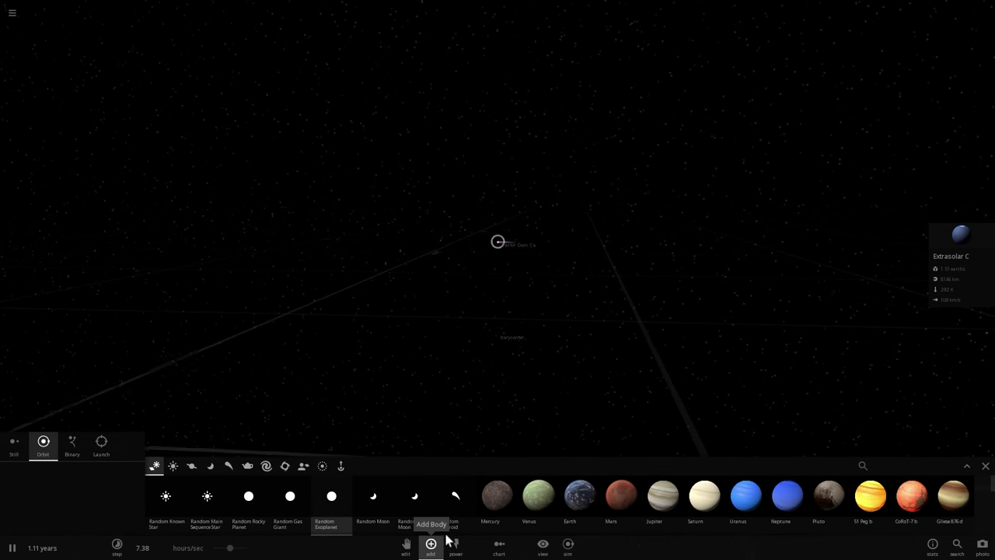
right_drag(508, 425, 444, 463)
scroll(516, 401, down, 3)
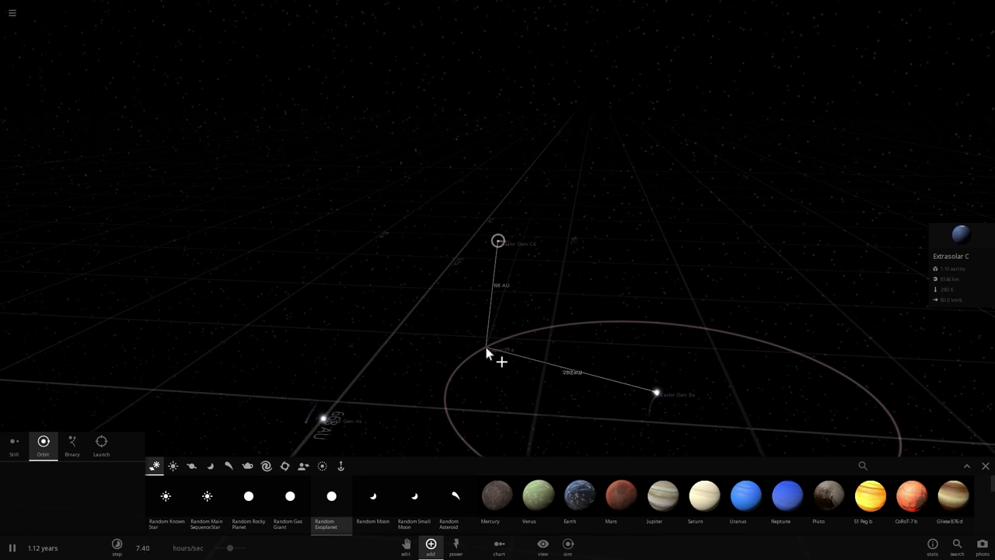
click(486, 352)
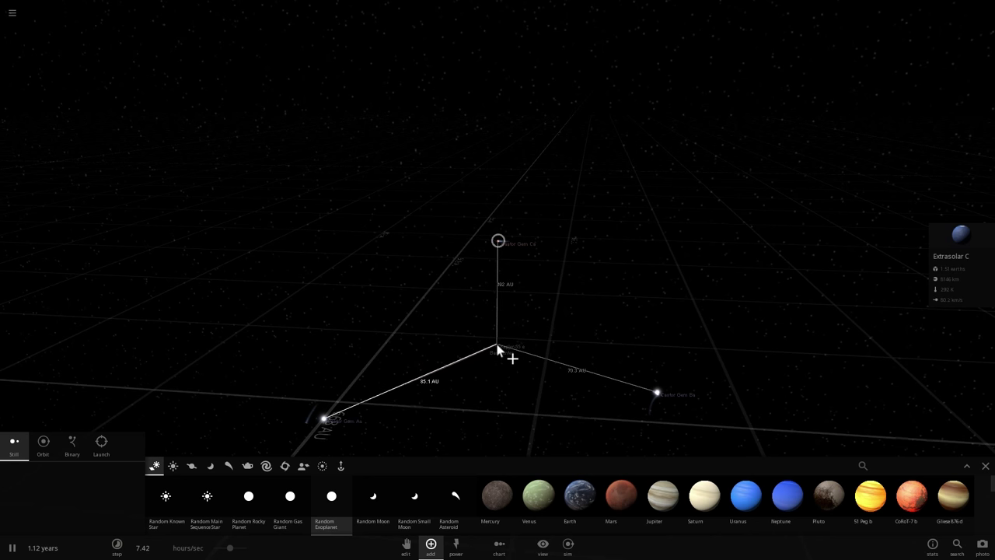
key(space)
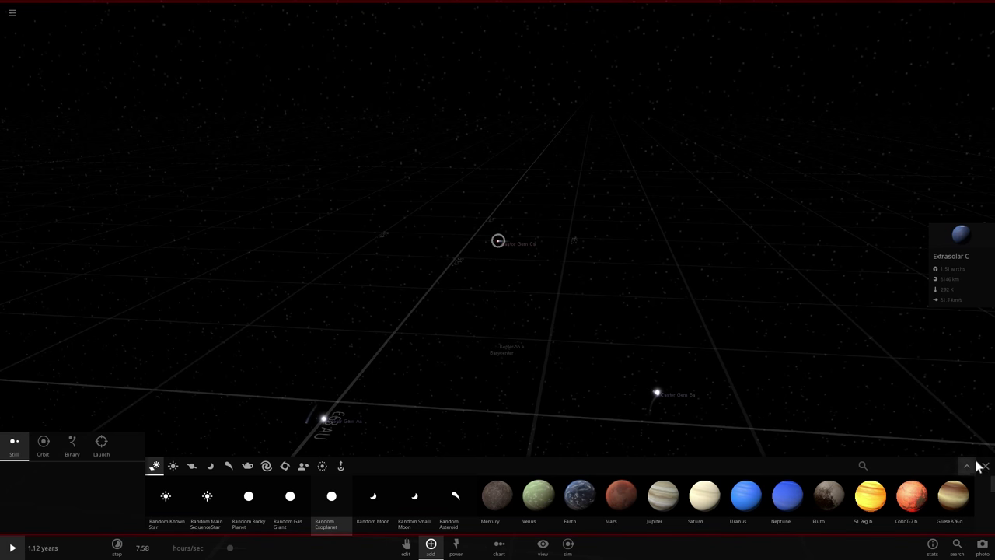
click(985, 467)
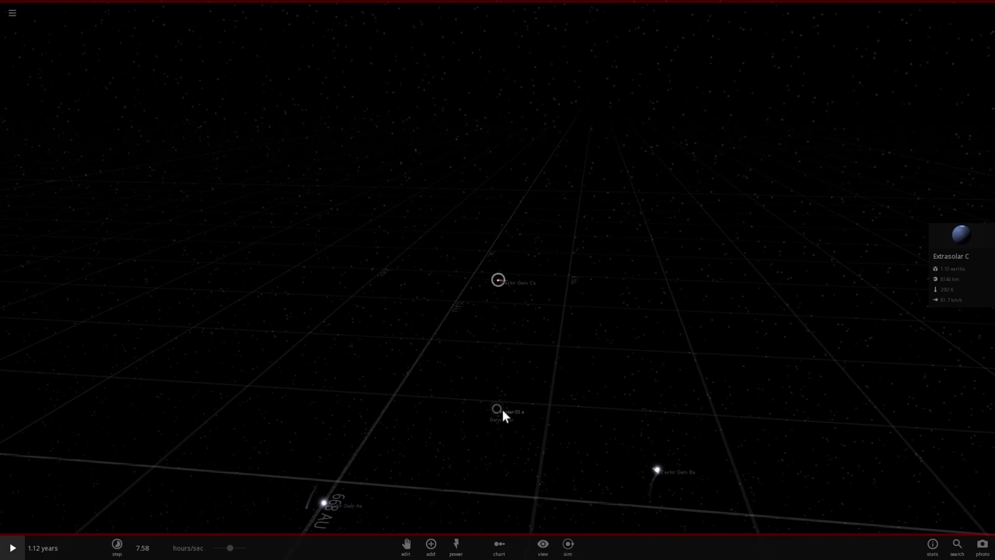
Center on the new exoplanet and inspect it up close relative to Castor Gem Aa
double_click(502, 409)
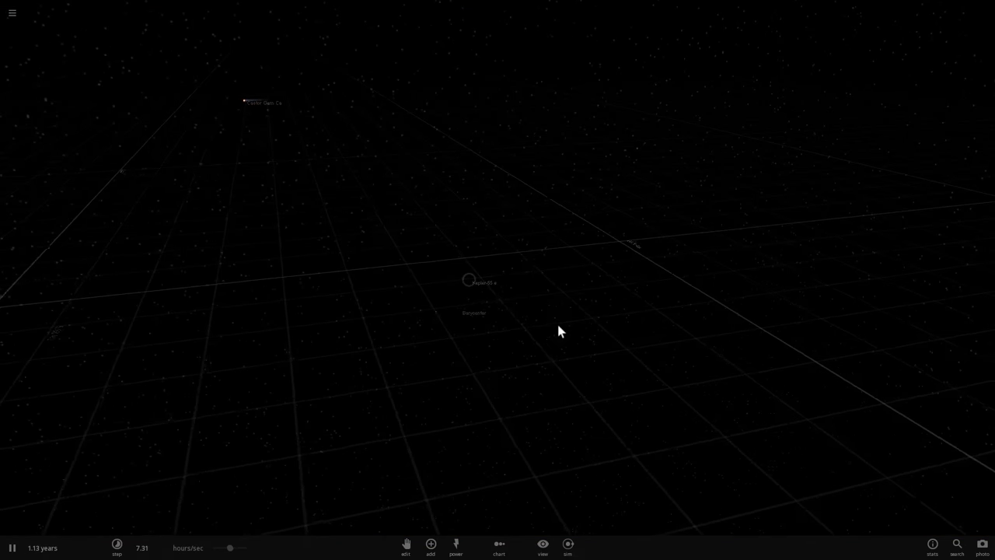
click(498, 287)
right_drag(502, 307, 486, 335)
drag(486, 342, 559, 165)
scroll(498, 282, up, 6)
scroll(496, 285, down, 2)
click(557, 167)
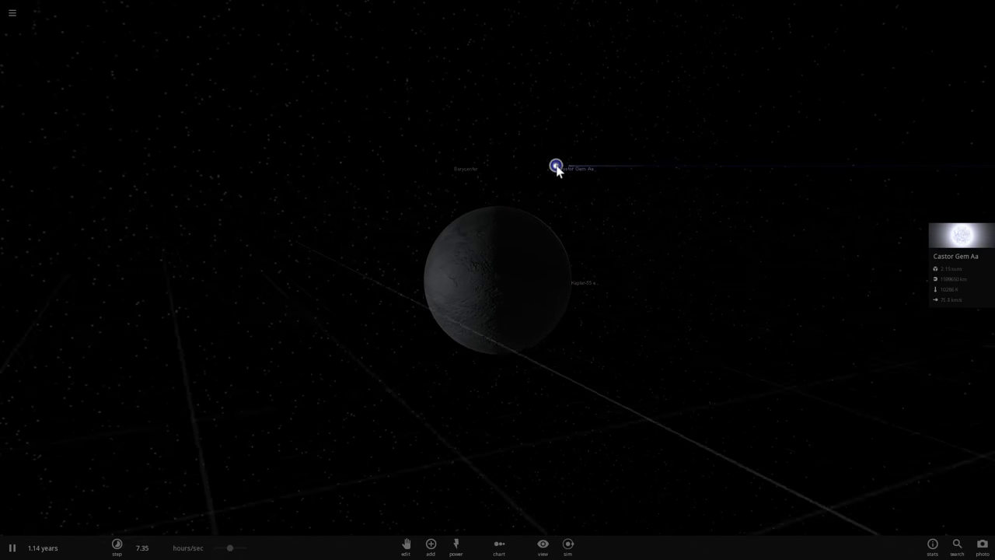
Set the new exoplanet's atmospheric surface pressure to 100 atm
click(505, 266)
click(962, 251)
click(876, 159)
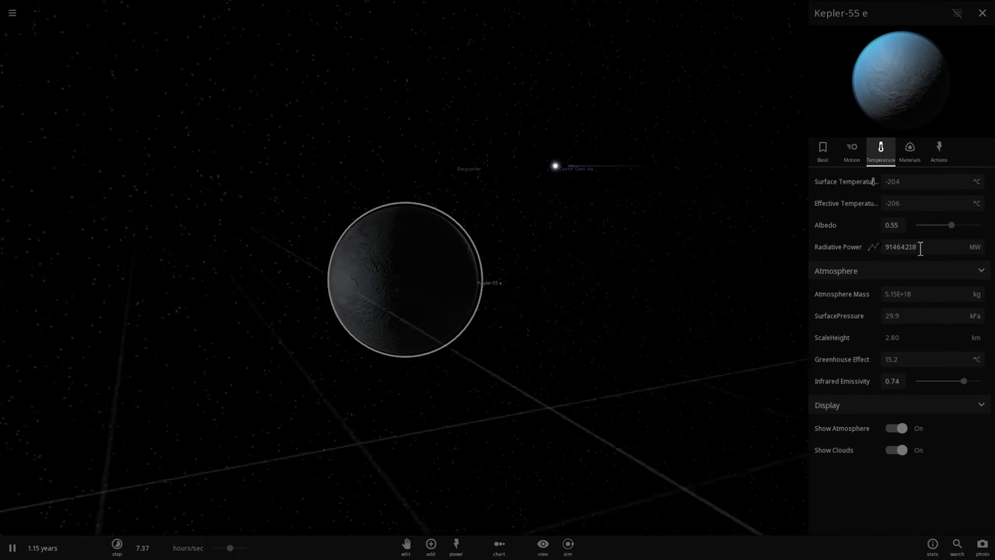
drag(494, 233, 595, 244)
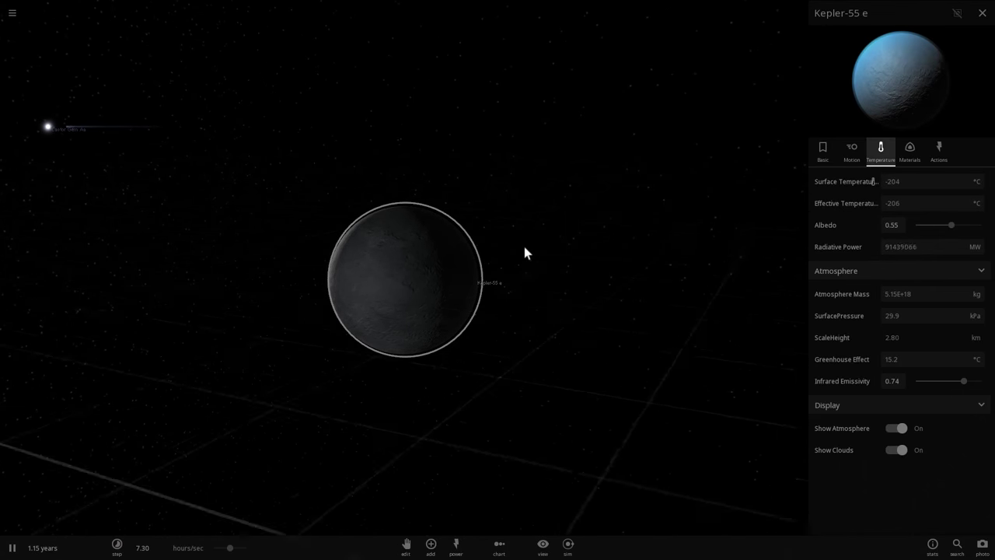
drag(523, 247, 584, 248)
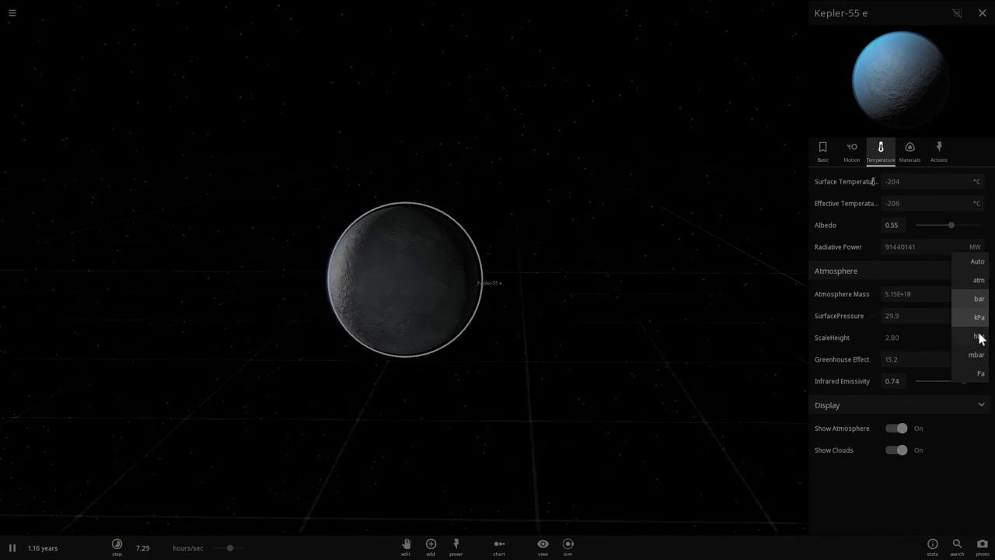
click(979, 281)
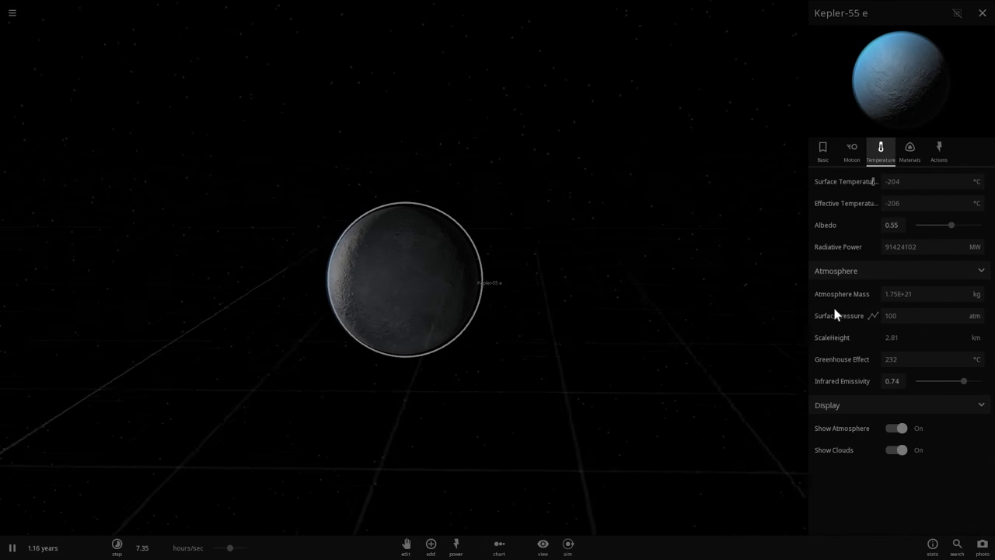
Inspect the exoplanet's thickened atmosphere from several angles and its trail from farther out
drag(561, 306, 601, 306)
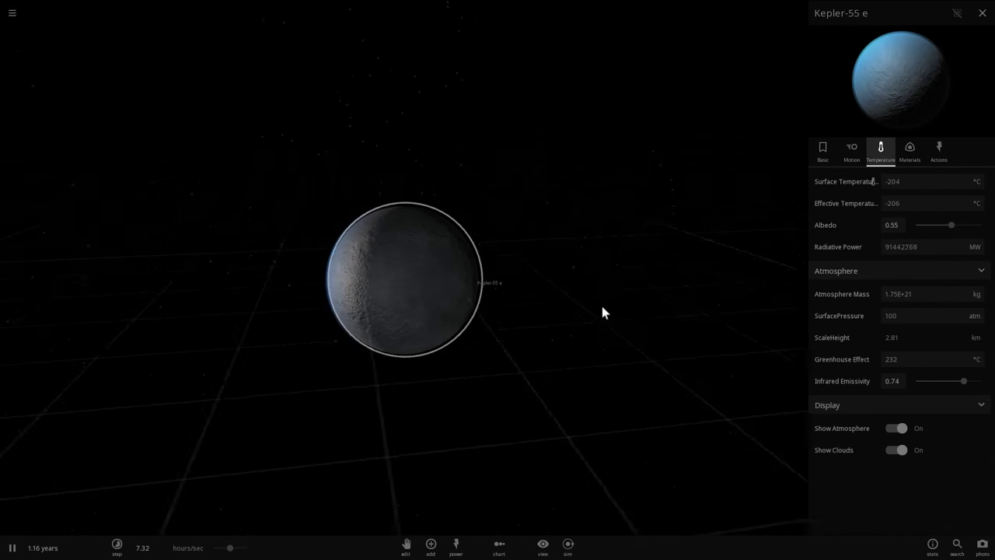
scroll(602, 306, up, 2)
scroll(603, 307, up, 5)
scroll(595, 305, down, 4)
drag(446, 310, 633, 283)
drag(440, 276, 520, 288)
scroll(521, 288, down, 4)
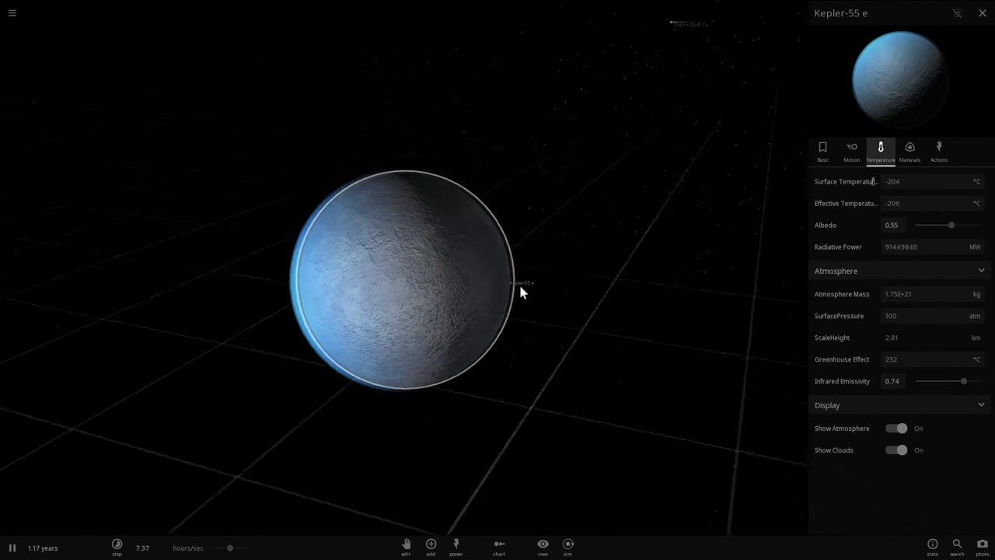
scroll(479, 279, down, 3)
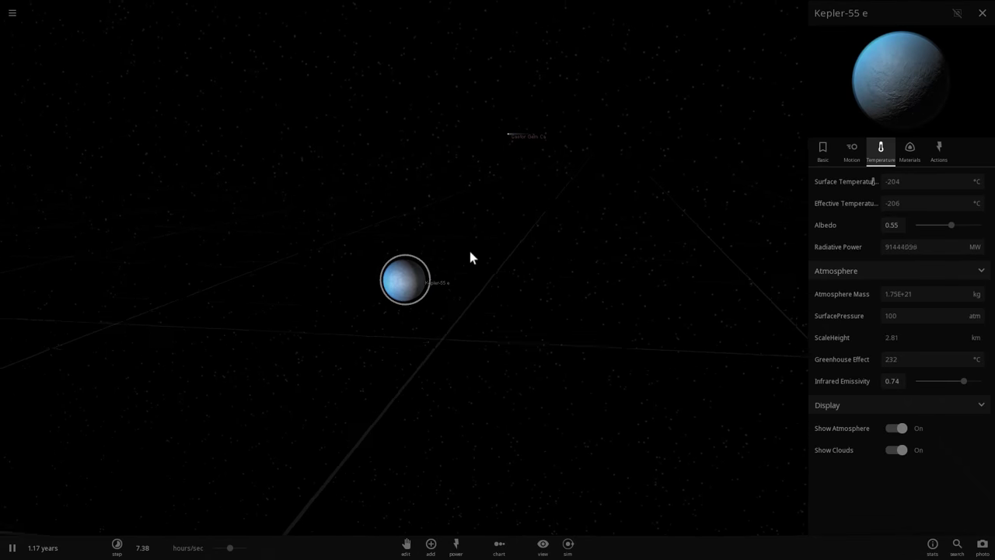
scroll(451, 268, down, 3)
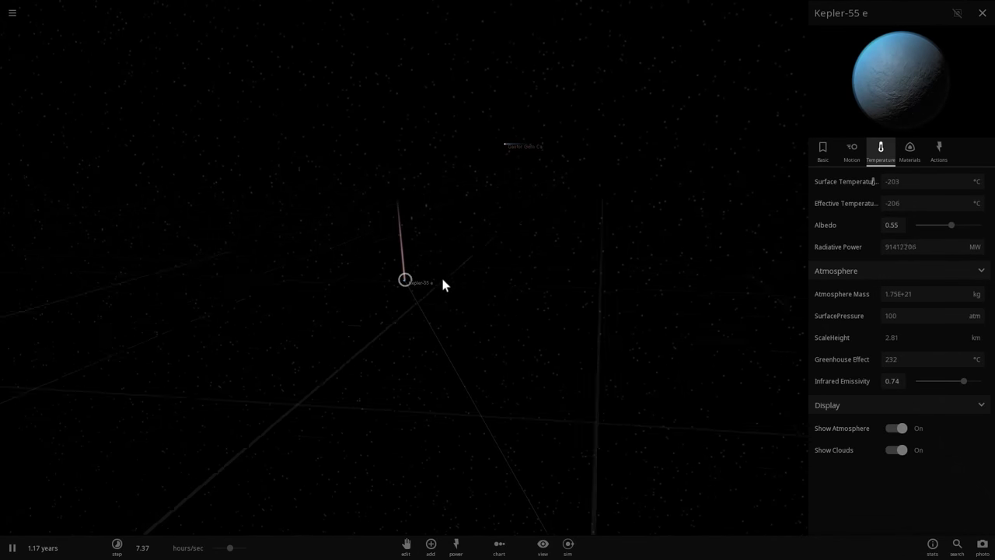
Rename the exoplanet as Castor Home and pause the simulation
click(827, 157)
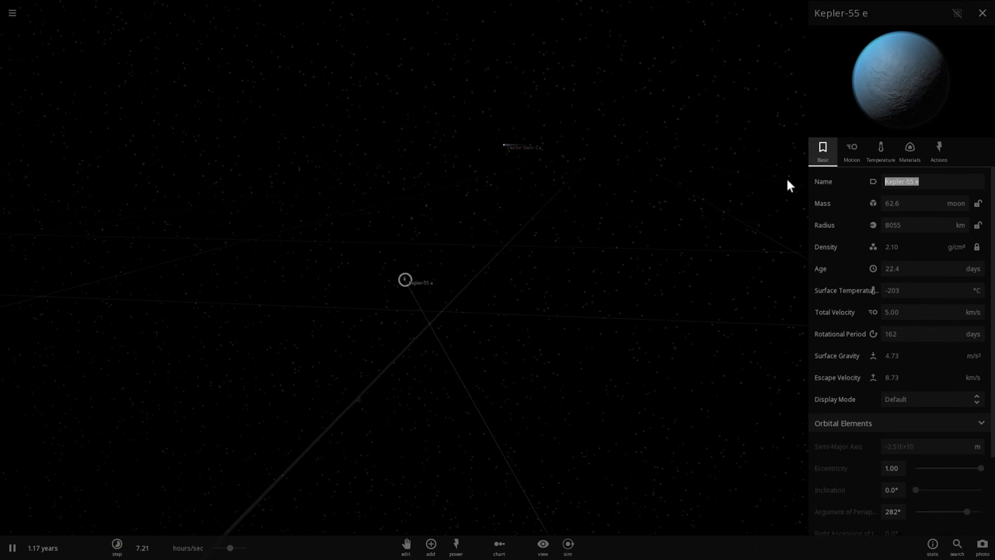
text(Castor Home)
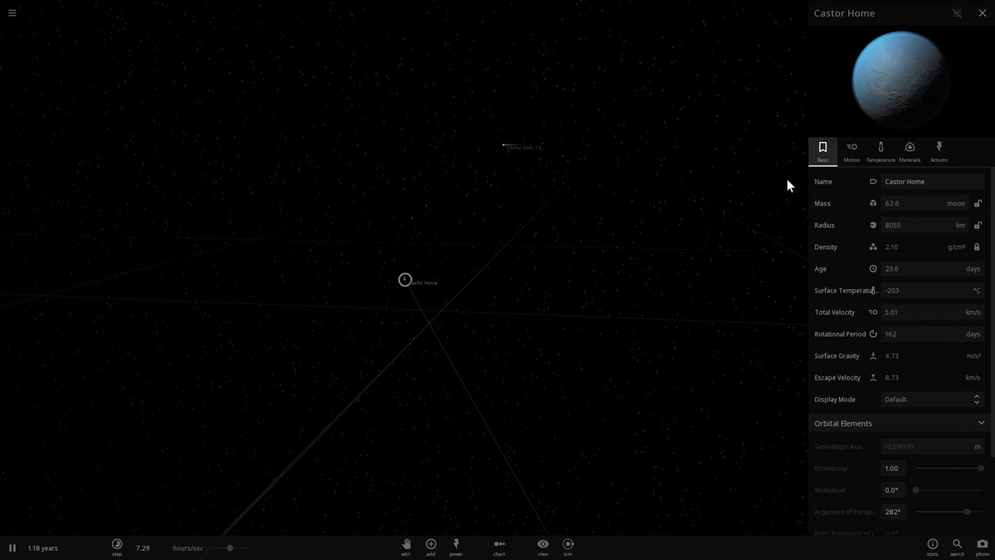
click(464, 303)
key(space)
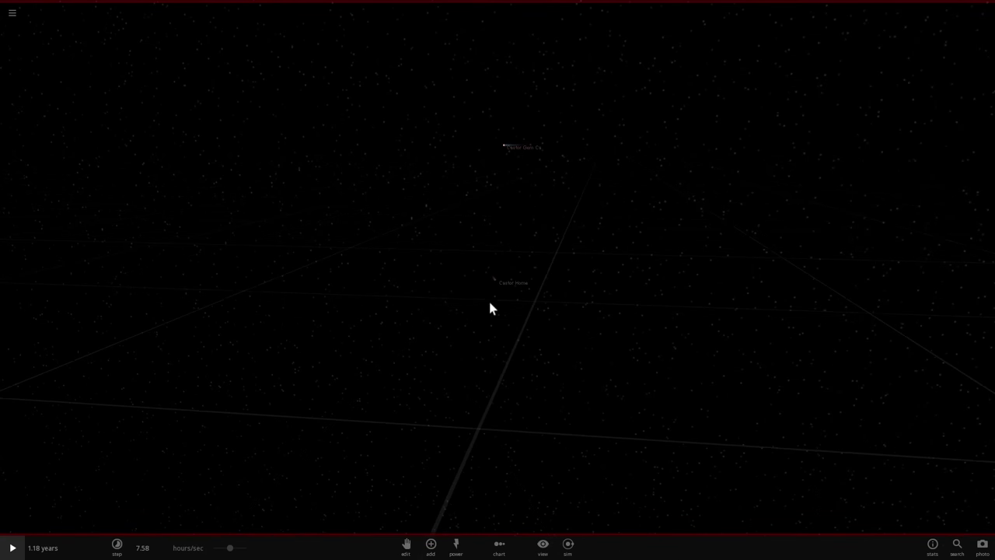
Select Castor Home and examine its position relative to the barycenter and the three star pairs
click(495, 280)
drag(490, 287, 484, 339)
scroll(478, 333, up, 5)
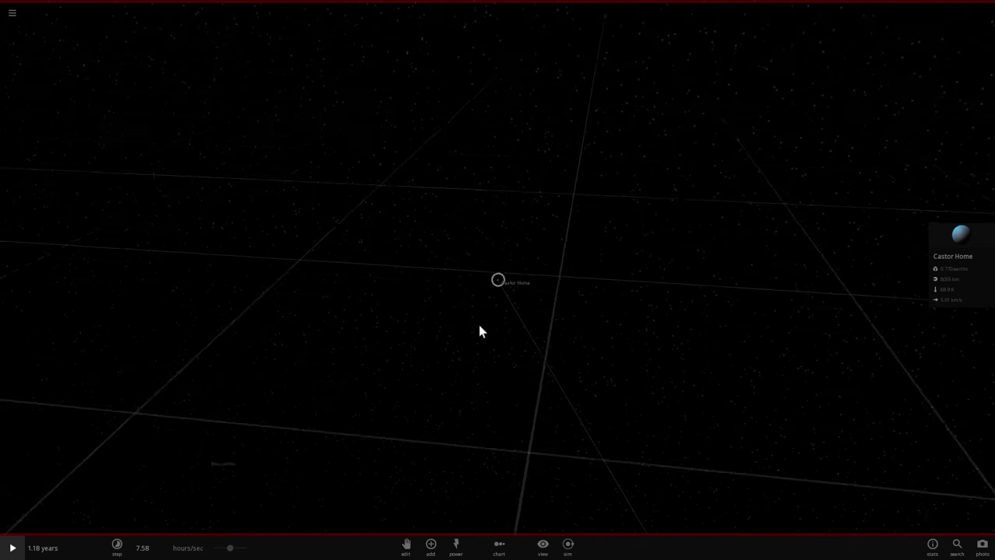
scroll(479, 320, down, 10)
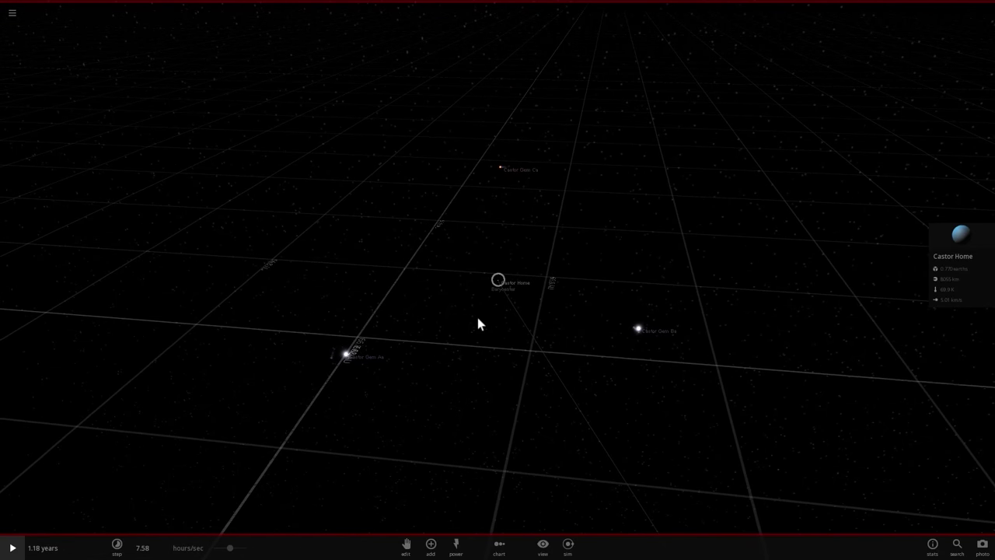
drag(477, 324, 498, 337)
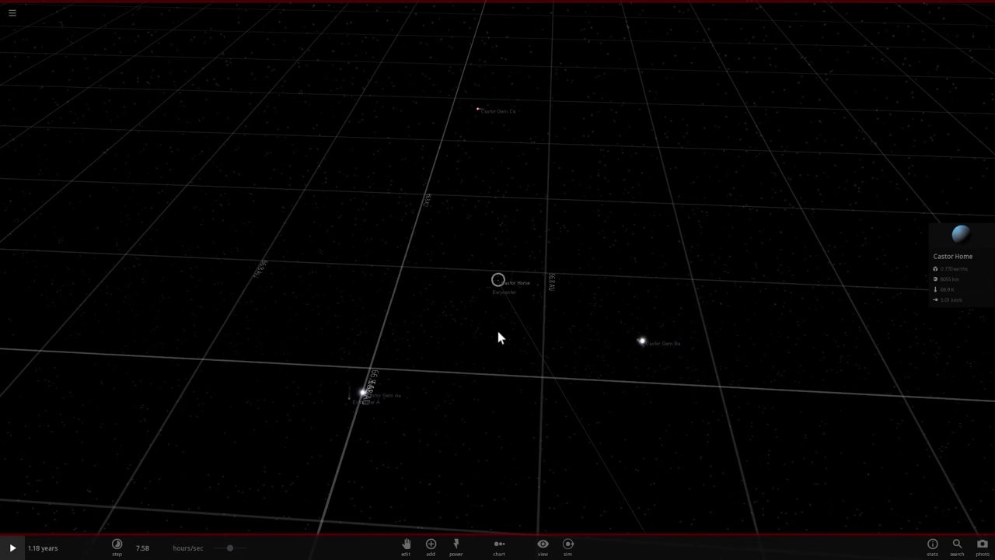
scroll(497, 335, up, 5)
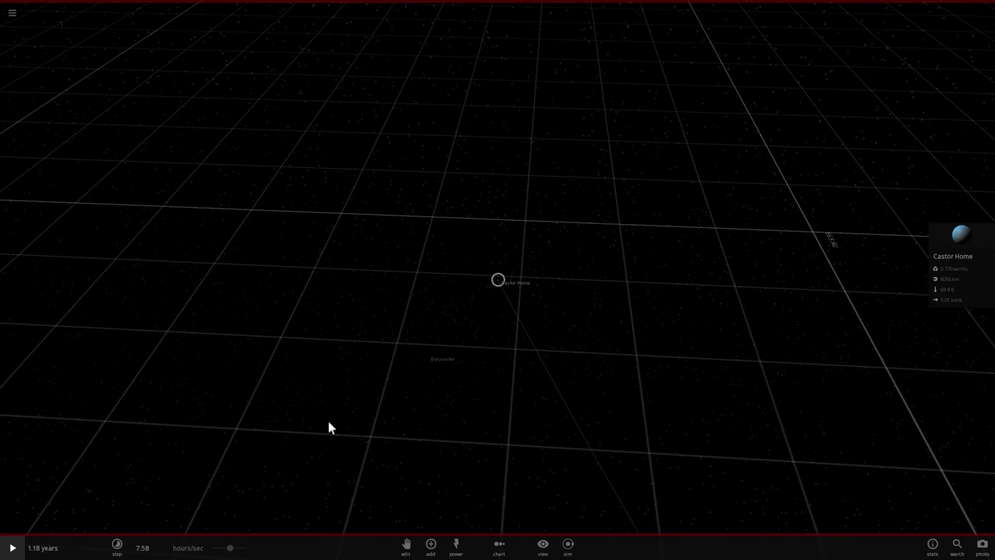
drag(531, 277, 363, 303)
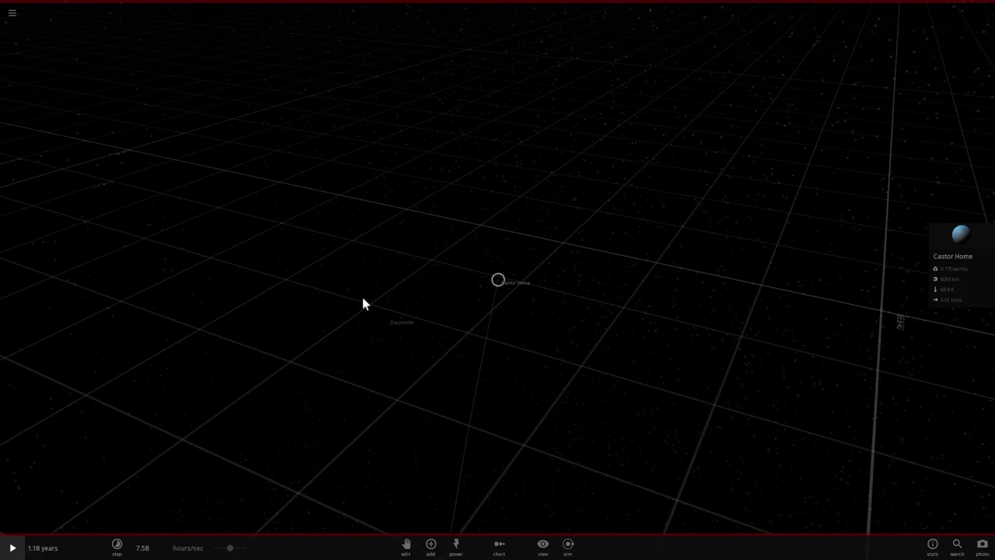
drag(408, 395, 493, 287)
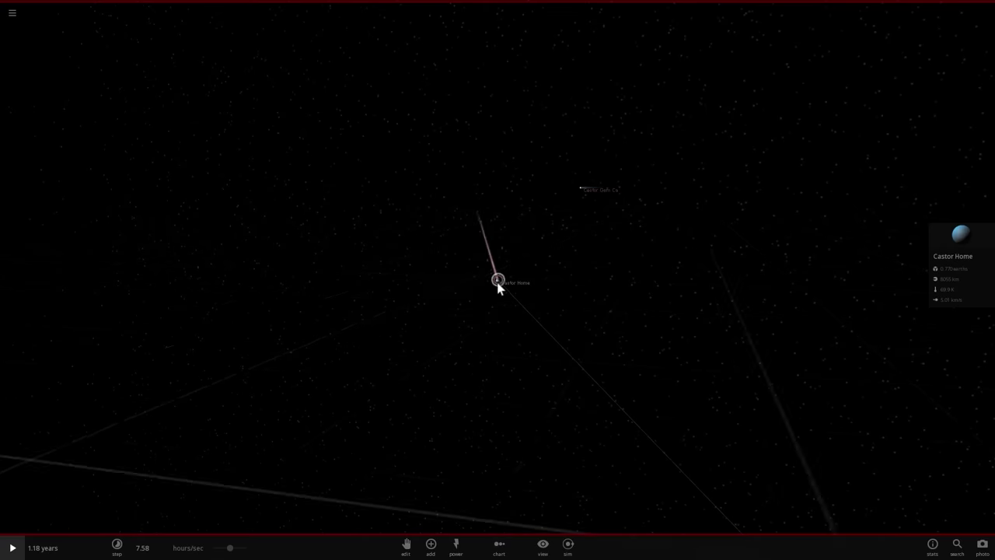
Set Castor Home's rotational period to 1 day and run the simulation at about 1.19 hours/sec
double_click(498, 284)
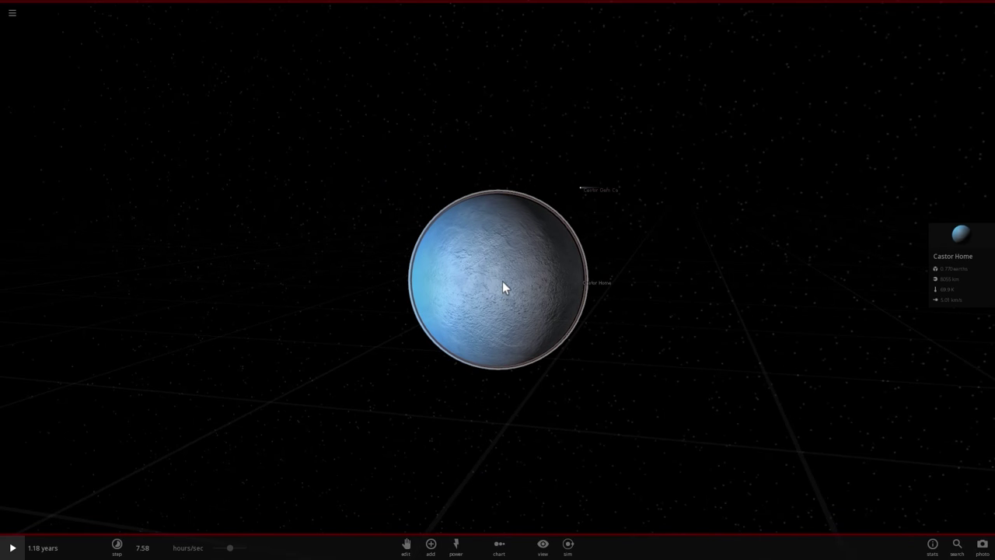
drag(502, 282, 929, 246)
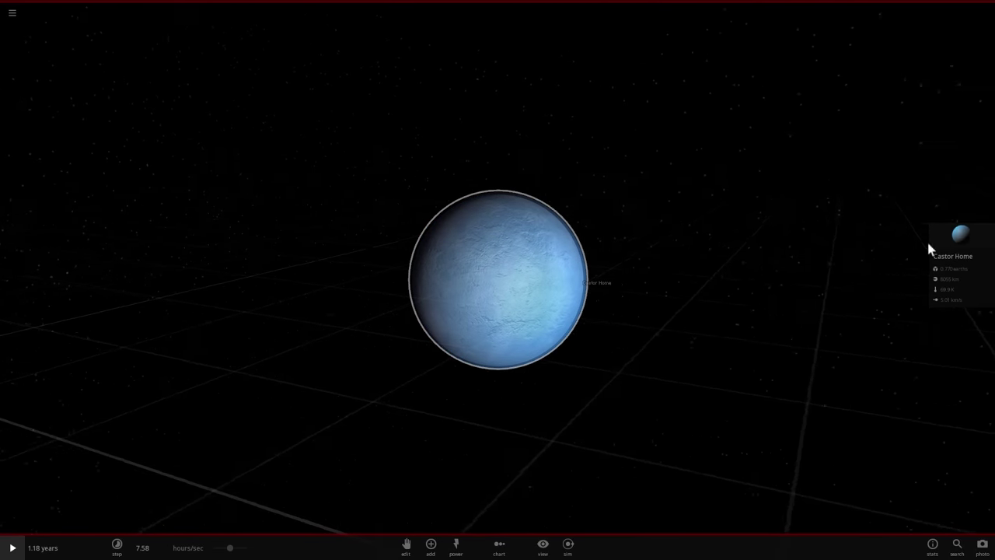
click(962, 246)
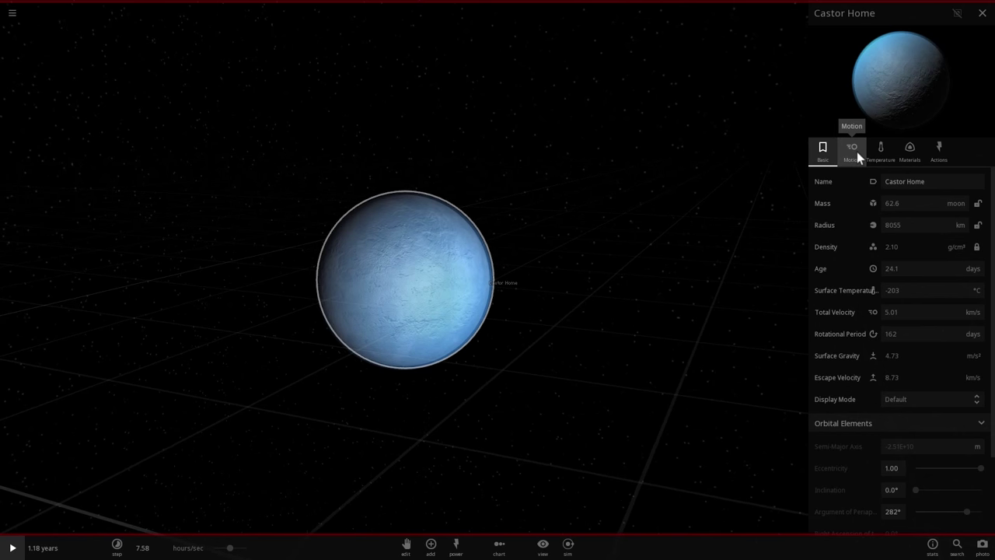
click(857, 152)
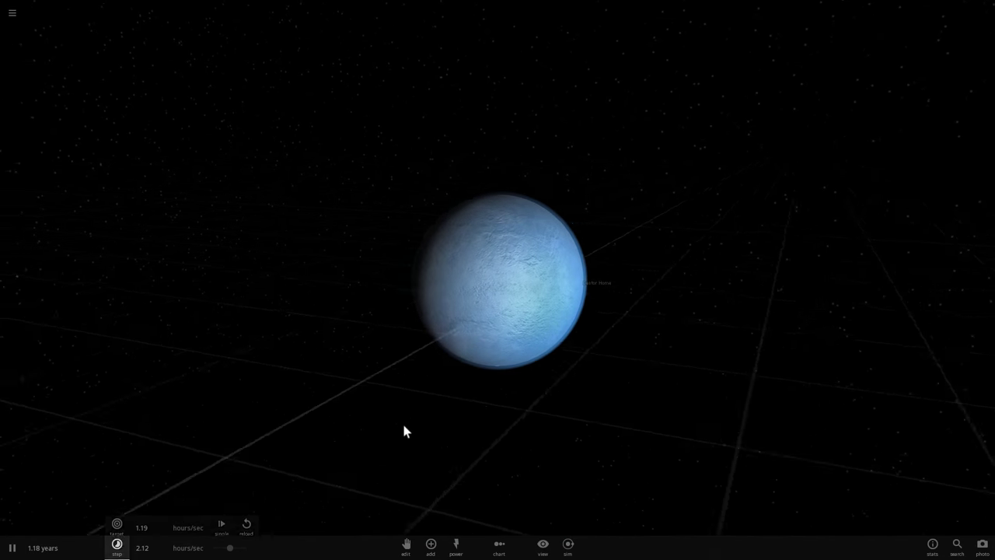
Go down to Castor Home's surface and look at the Castor stars in its sky
click(472, 308)
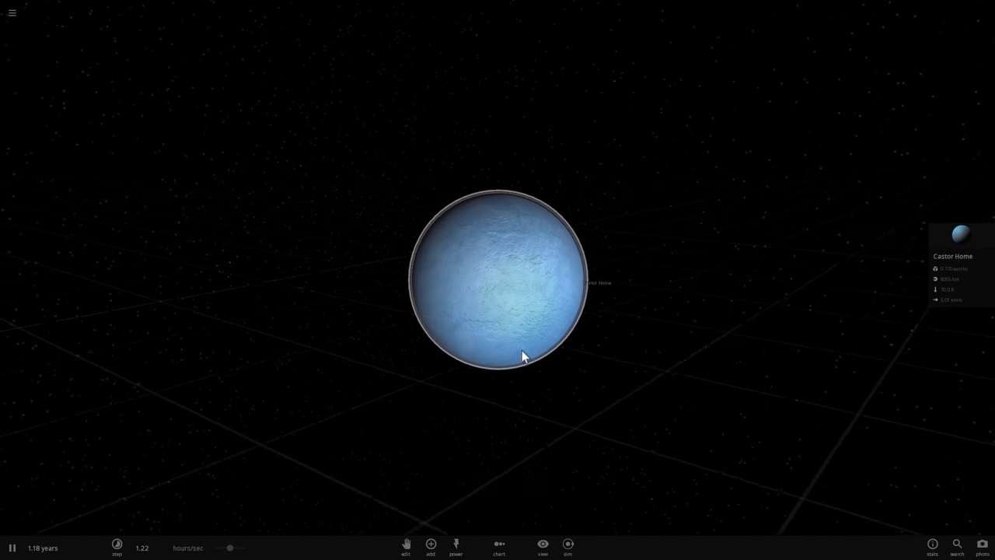
double_click(520, 266)
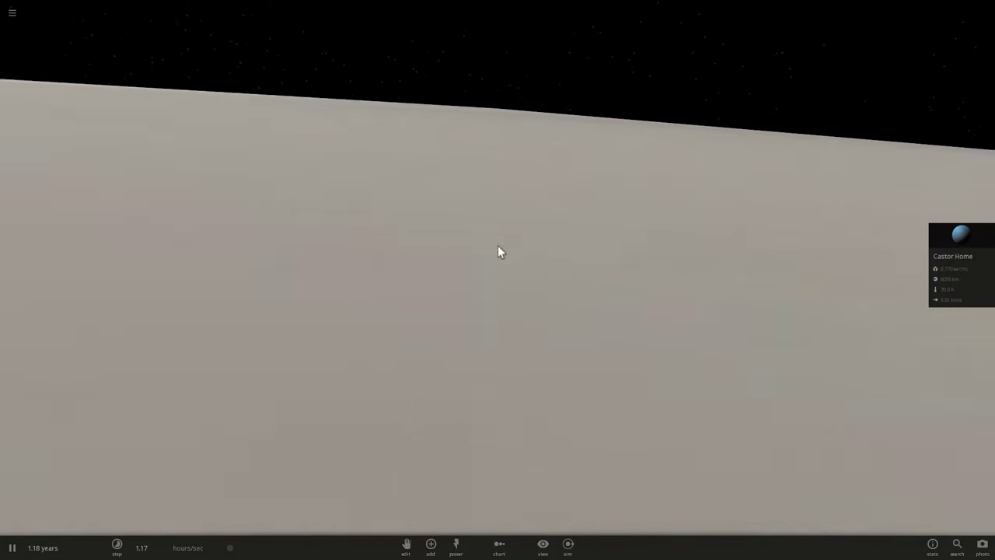
right_drag(498, 245, 505, 104)
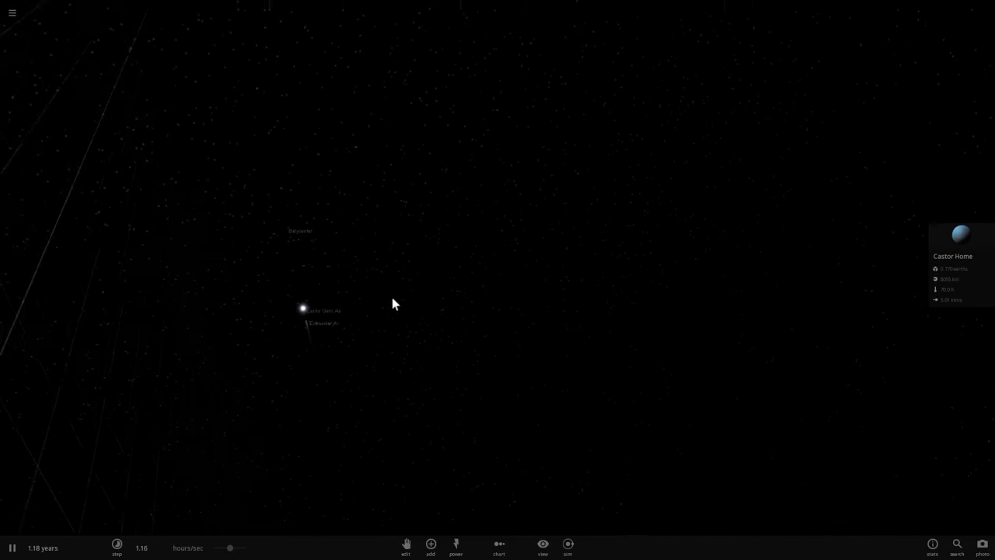
right_drag(469, 361, 526, 248)
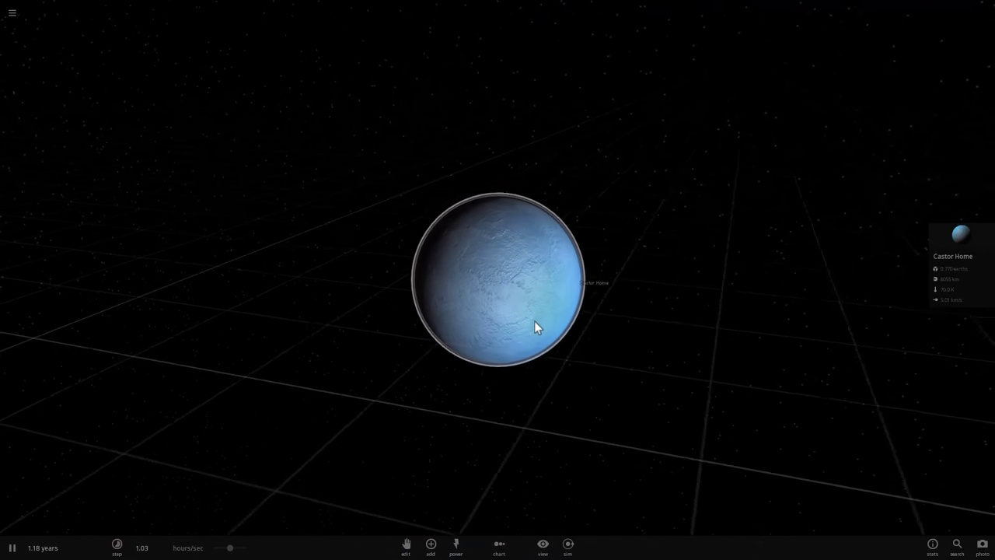
Adjust Castor Home's material composition to give it a density of about 5.38 g/cm³
click(943, 227)
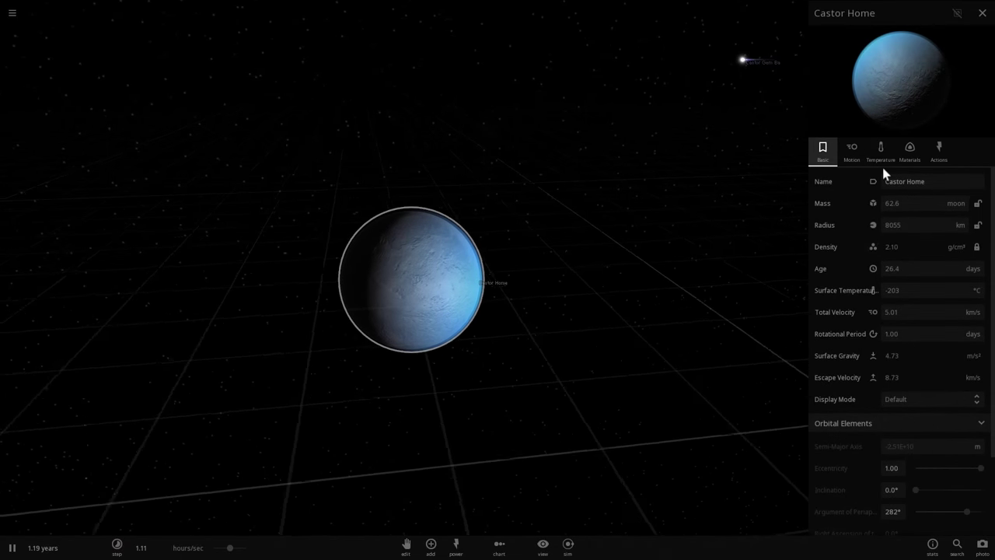
click(881, 155)
click(911, 158)
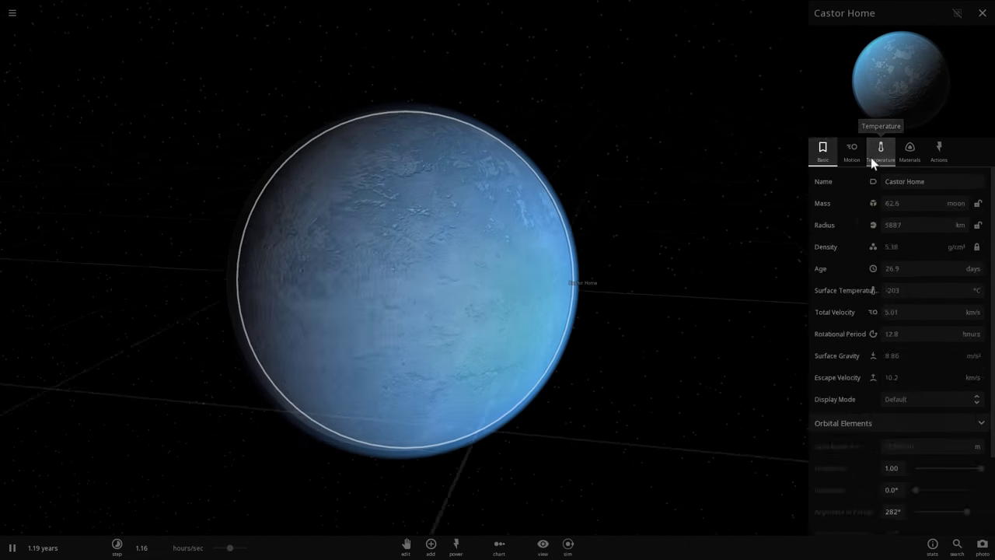
Review Castor Home's temperature and atmosphere properties and look at its lit and dark sides
click(872, 157)
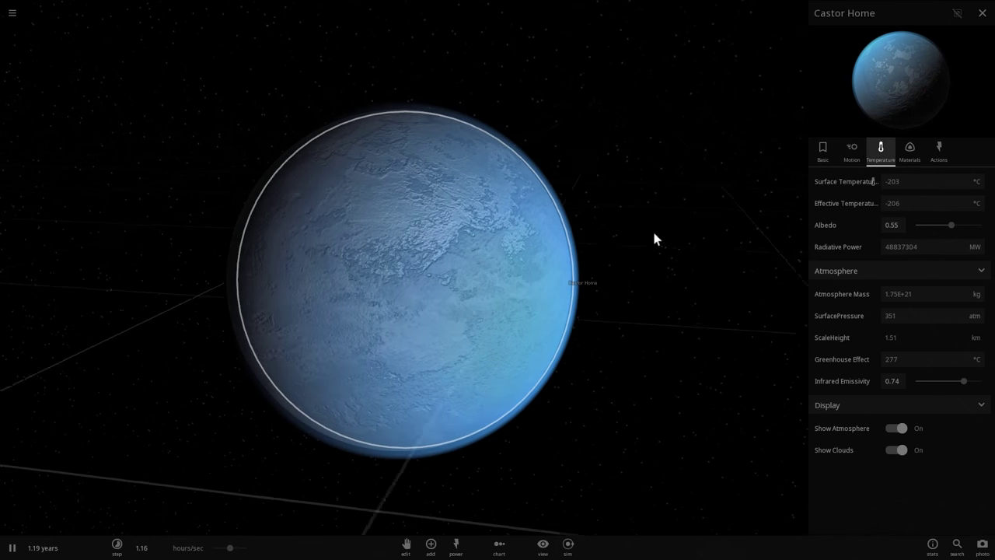
scroll(597, 247, down, 3)
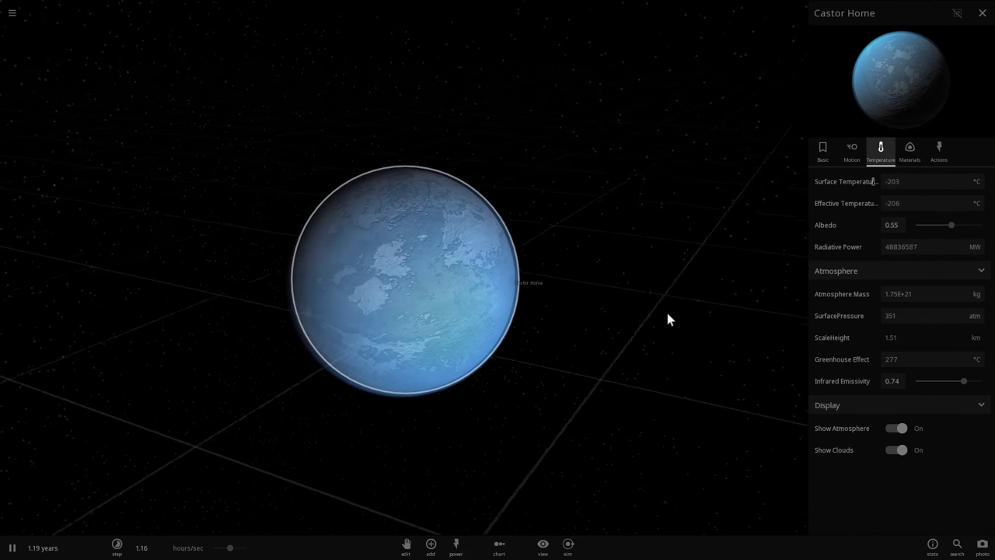
drag(560, 251, 637, 212)
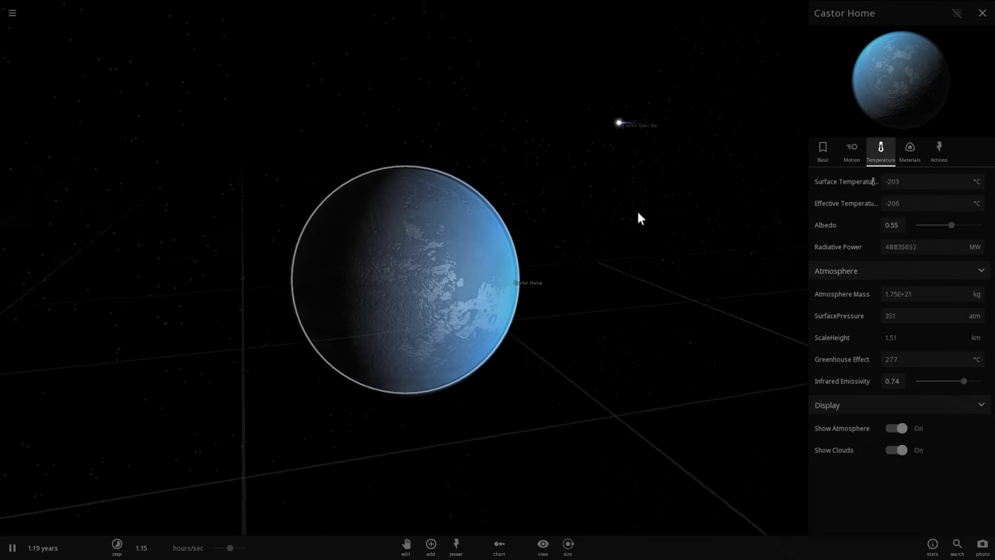
click(639, 213)
click(473, 235)
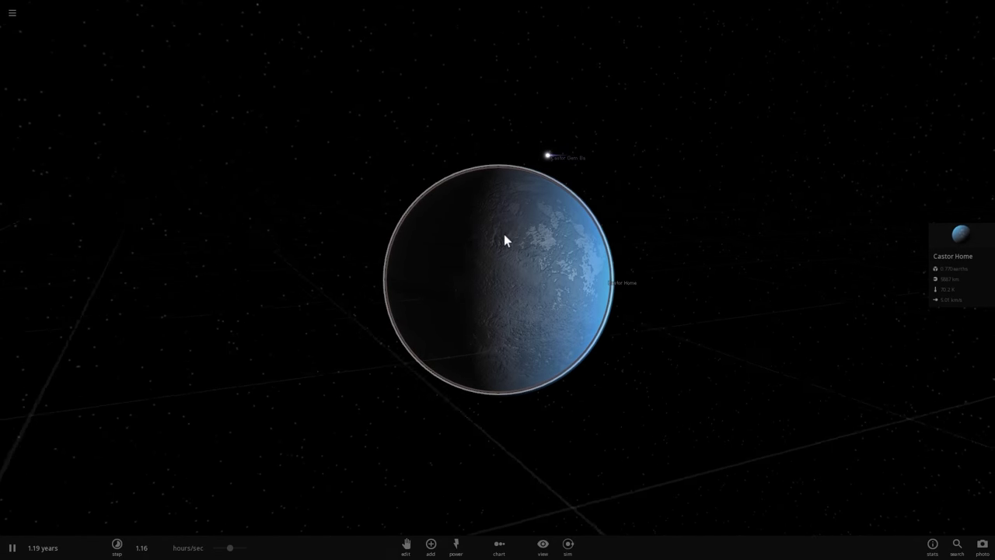
Pause the simulation and examine Castor Home's surroundings, including the barycenter and the nearby Castor stars
scroll(507, 248, down, 3)
drag(508, 253, 494, 342)
key(space)
scroll(494, 342, down, 5)
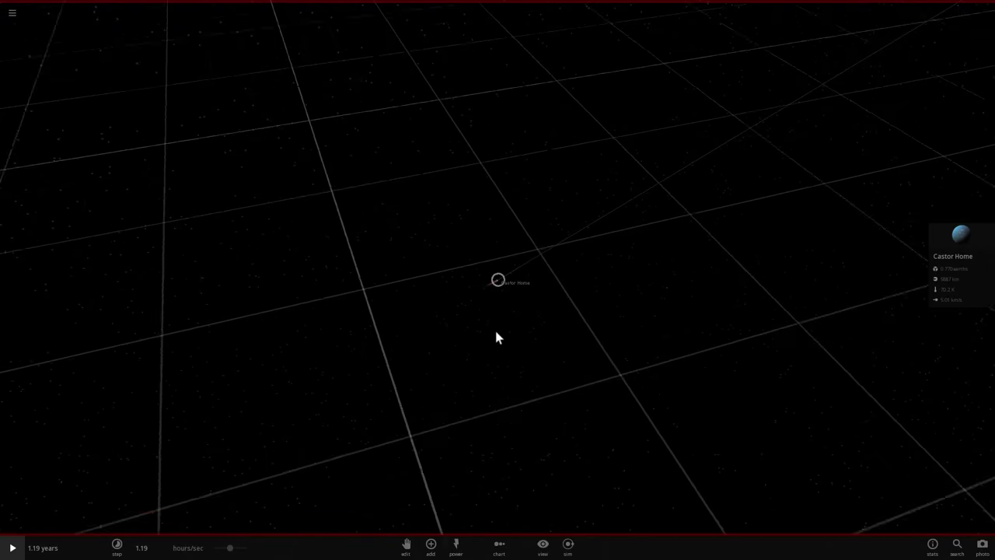
scroll(498, 338, down, 5)
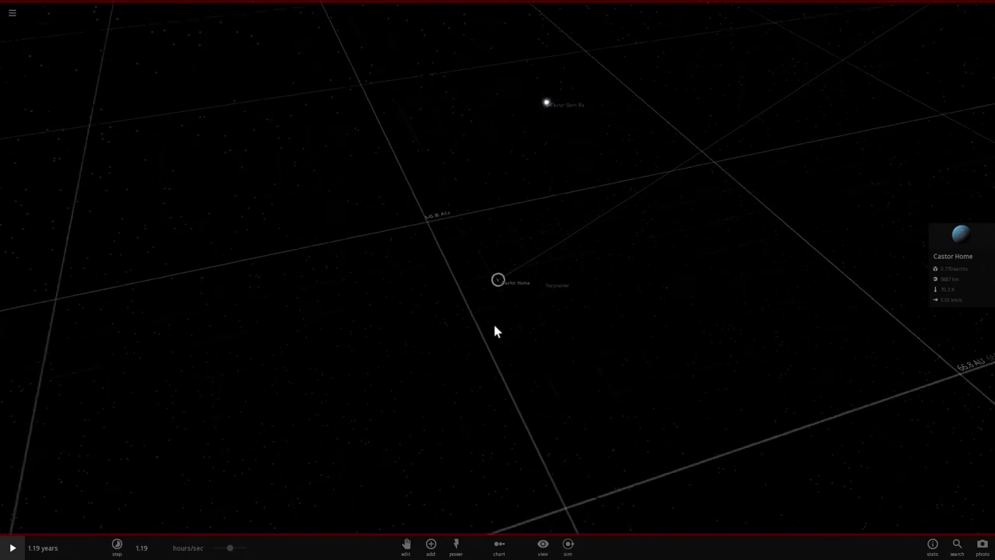
drag(489, 368, 522, 303)
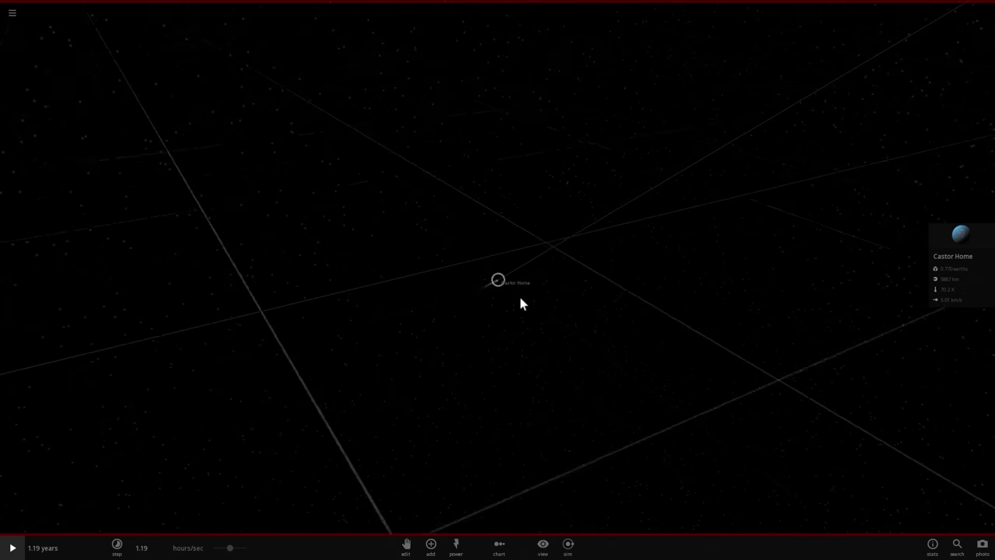
Return to a close view of Castor Home and resume the simulation
scroll(520, 298, up, 5)
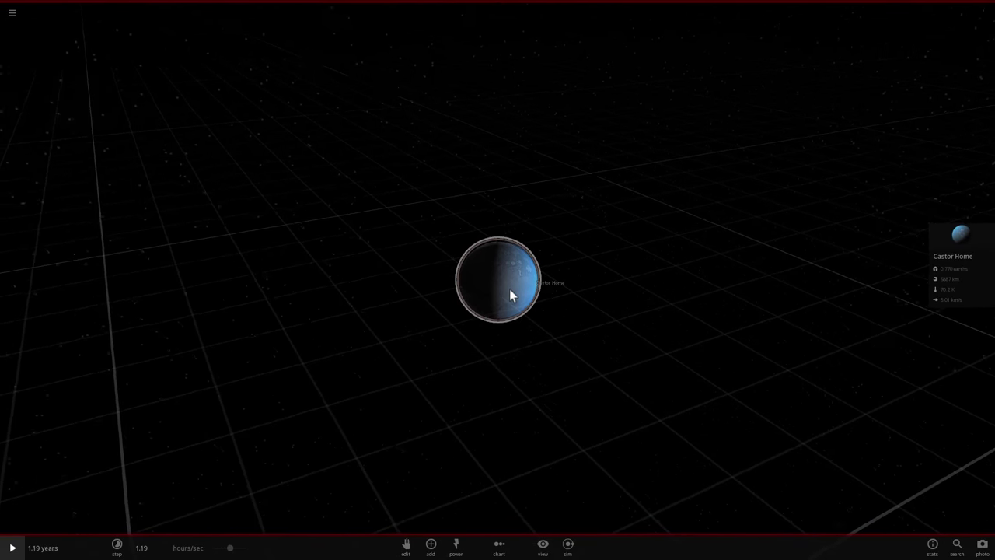
key(space)
drag(560, 308, 554, 264)
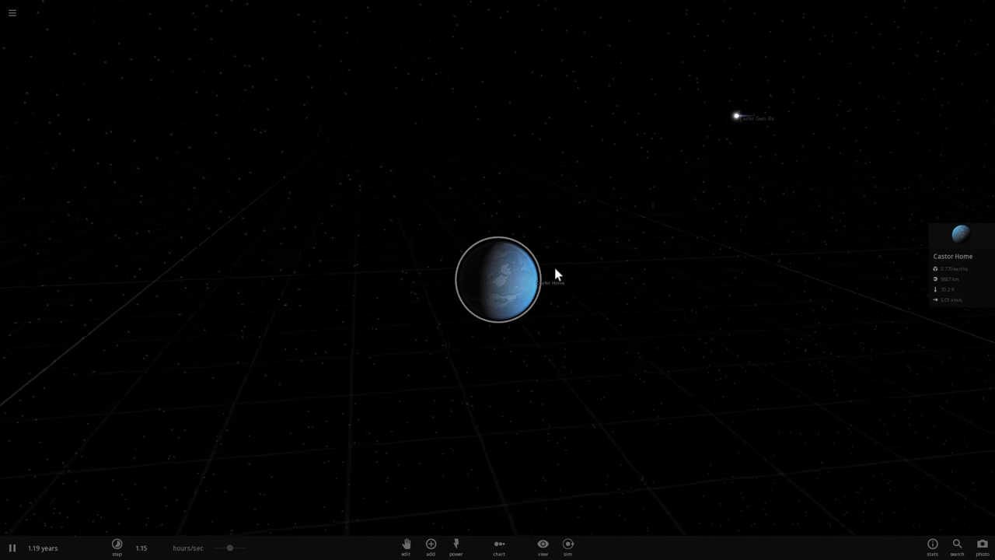
scroll(555, 272, up, 4)
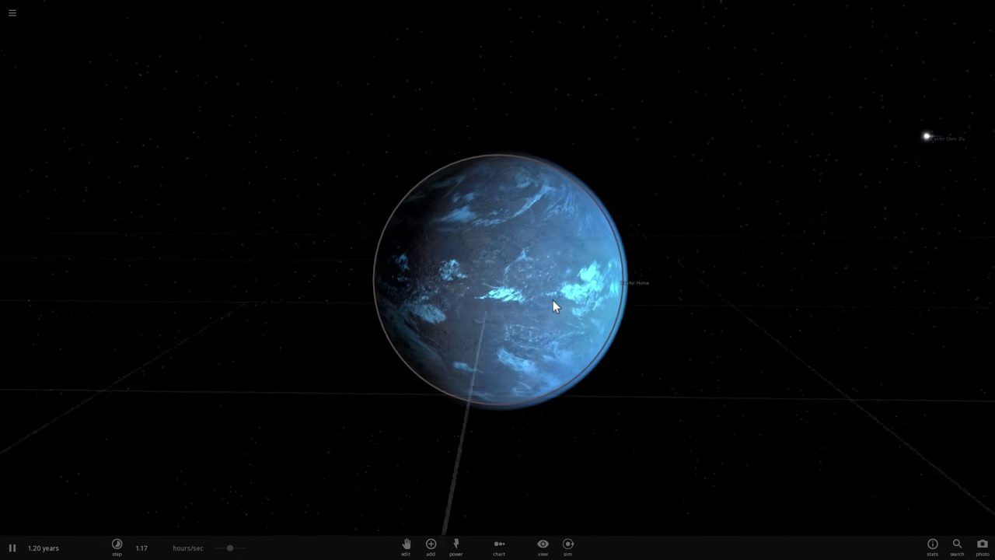
Open Castor Home's properties and check its surface temperature and other basic values
click(515, 297)
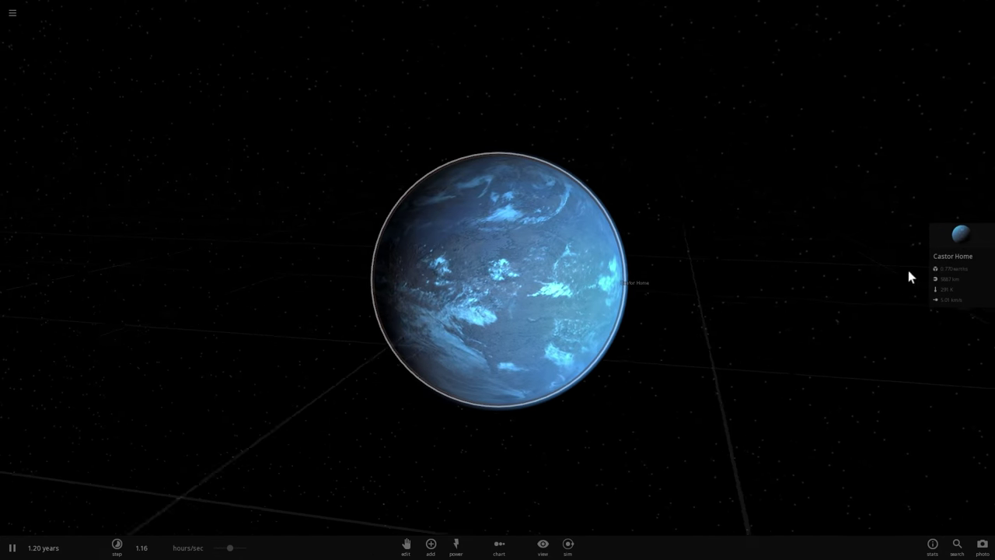
click(947, 240)
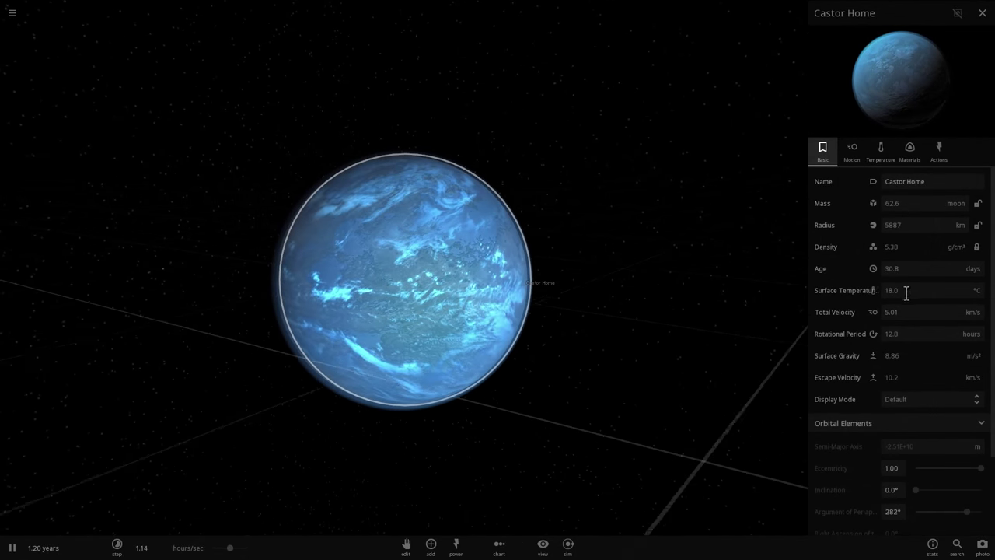
scroll(481, 294, up, 2)
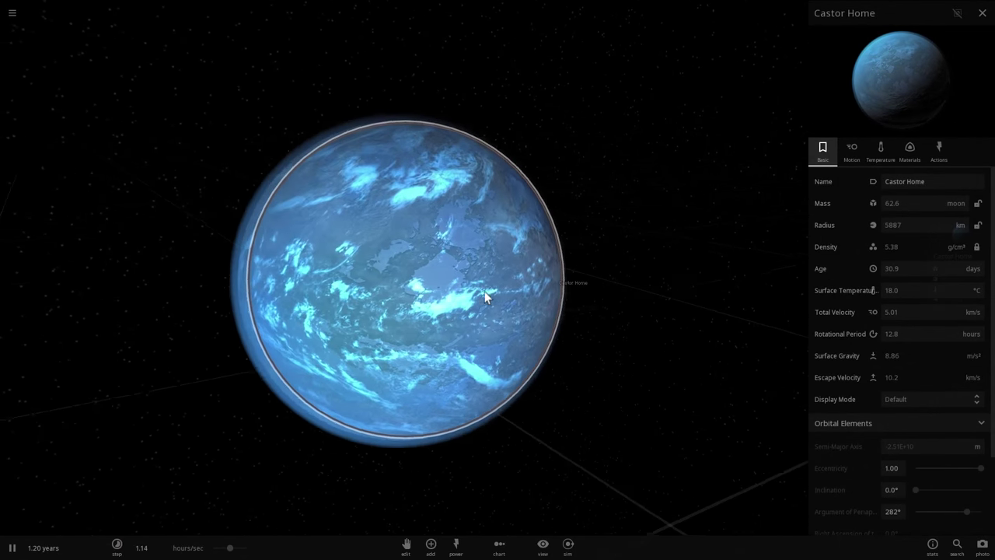
drag(484, 291, 396, 257)
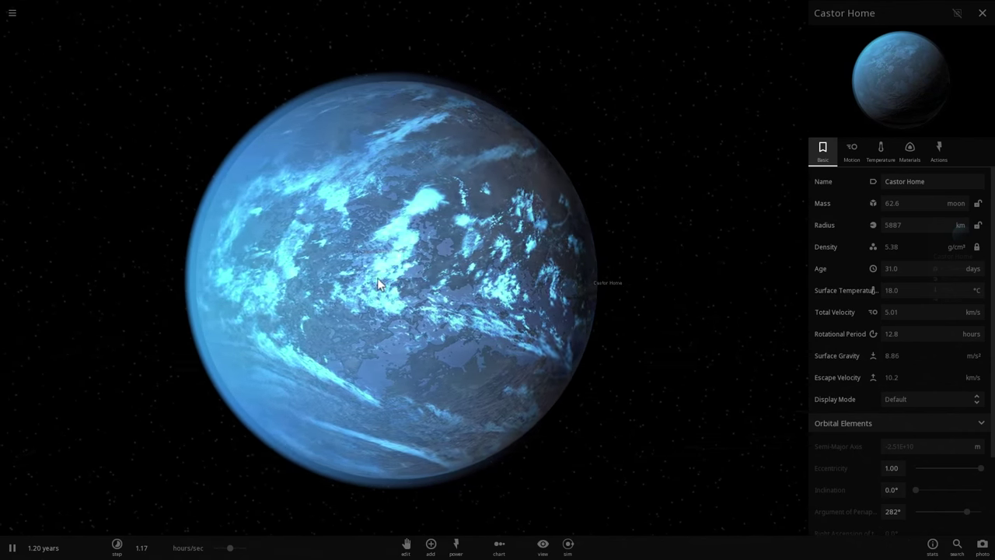
Inspect Castor Home's cloud cover up close and pause the simulation
scroll(391, 319, up, 3)
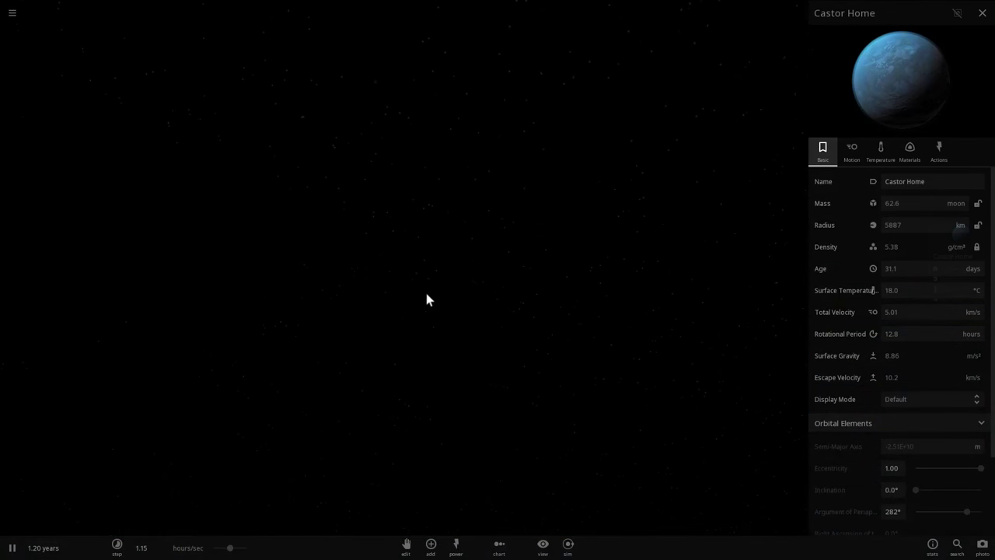
drag(430, 289, 466, 467)
scroll(467, 389, down, 4)
scroll(468, 347, up, 3)
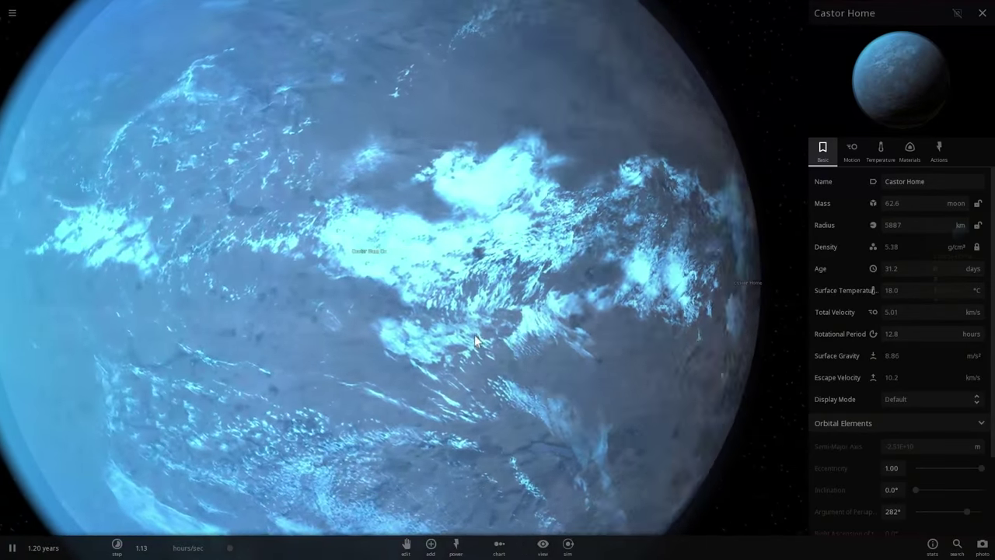
key(space)
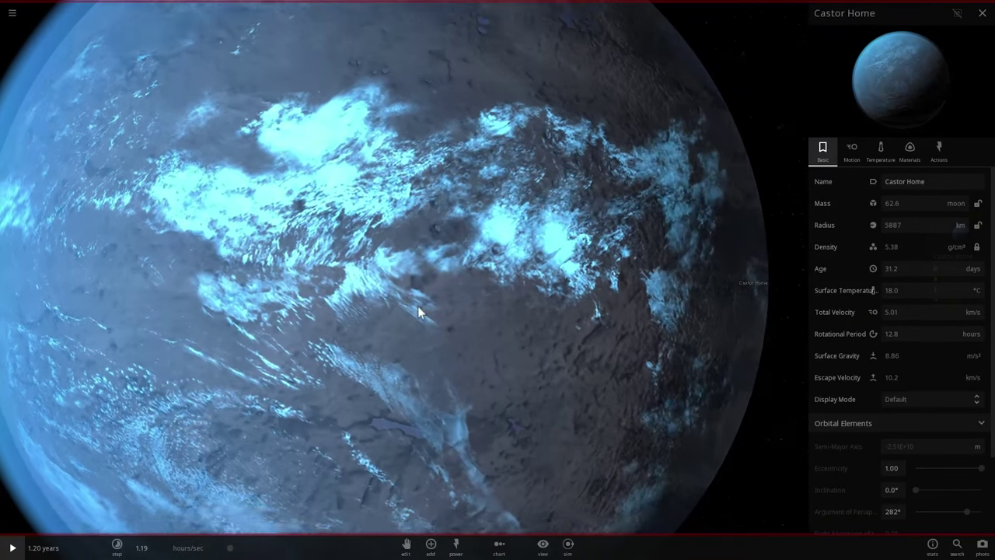
scroll(418, 311, down, 4)
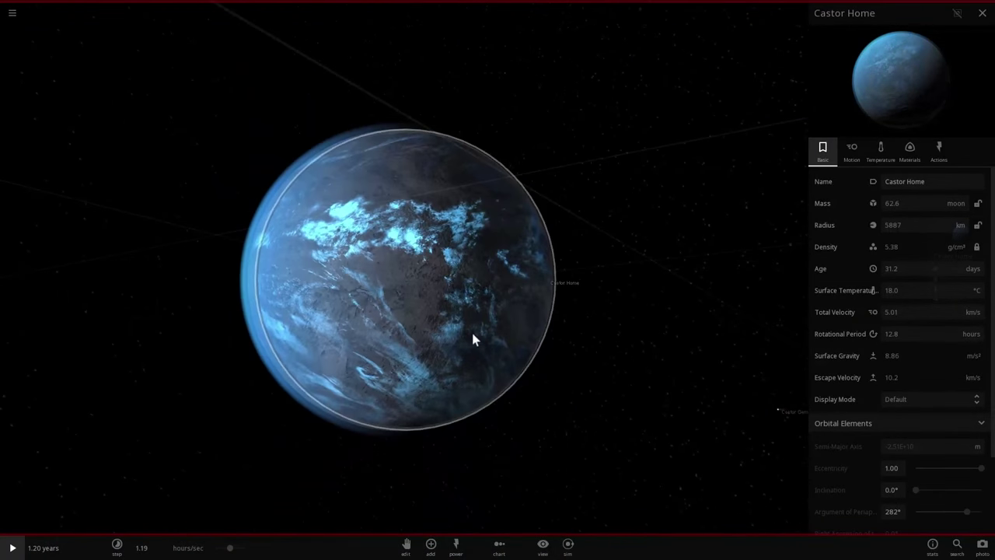
Hide Castor Home's atmosphere and clouds and examine its bare surface
click(871, 164)
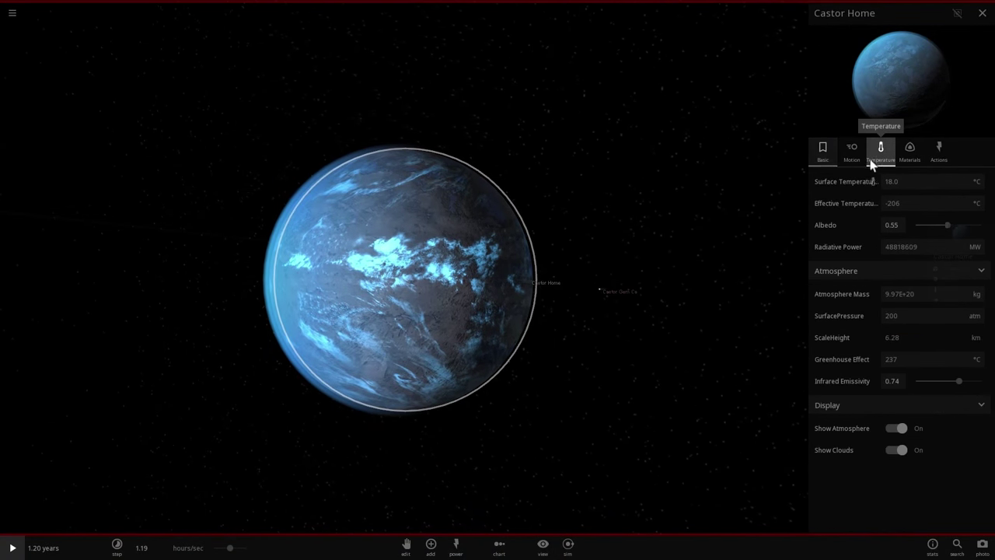
click(893, 429)
click(893, 450)
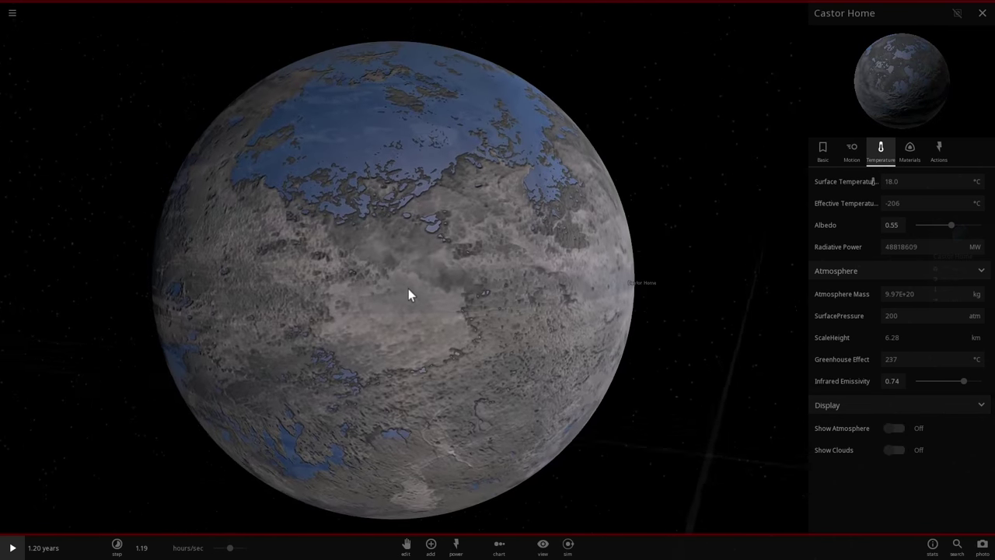
drag(408, 288, 544, 287)
Show Castor Home's atmosphere and clouds again and resume the simulation
click(896, 428)
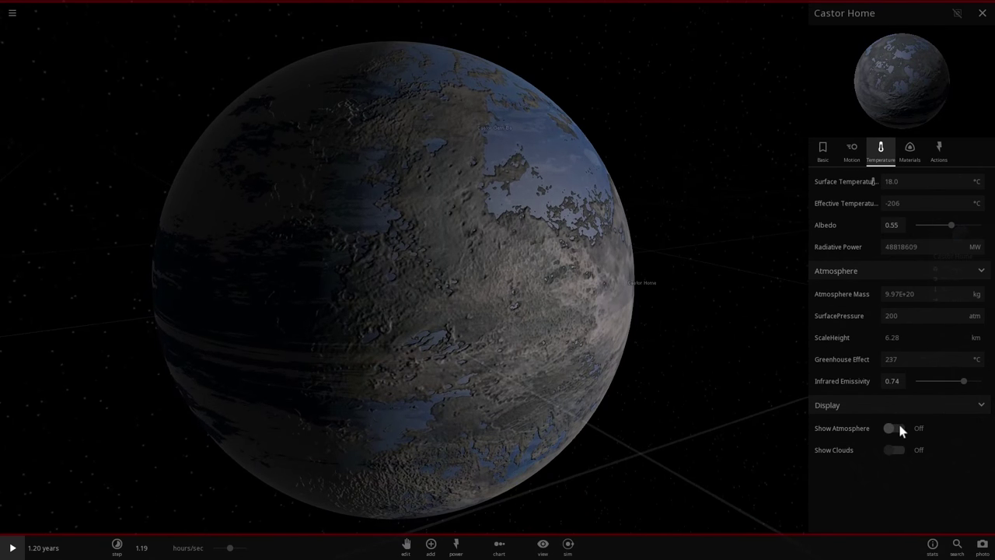
click(897, 450)
scroll(621, 366, down, 5)
key(space)
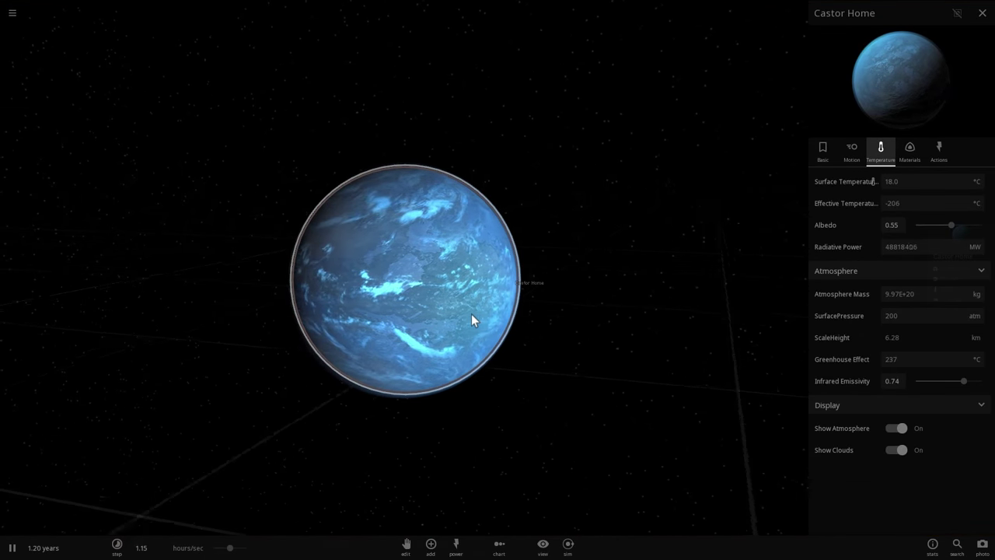
Examine where Castor Home lies relative to the barycenter and the three Castor star pairs
scroll(443, 319, down, 3)
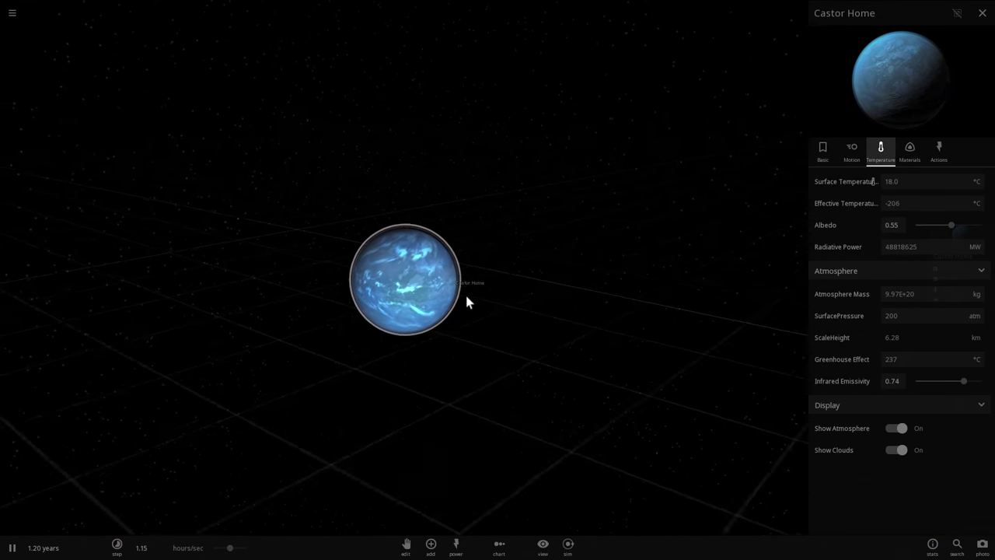
right_drag(466, 296, 526, 271)
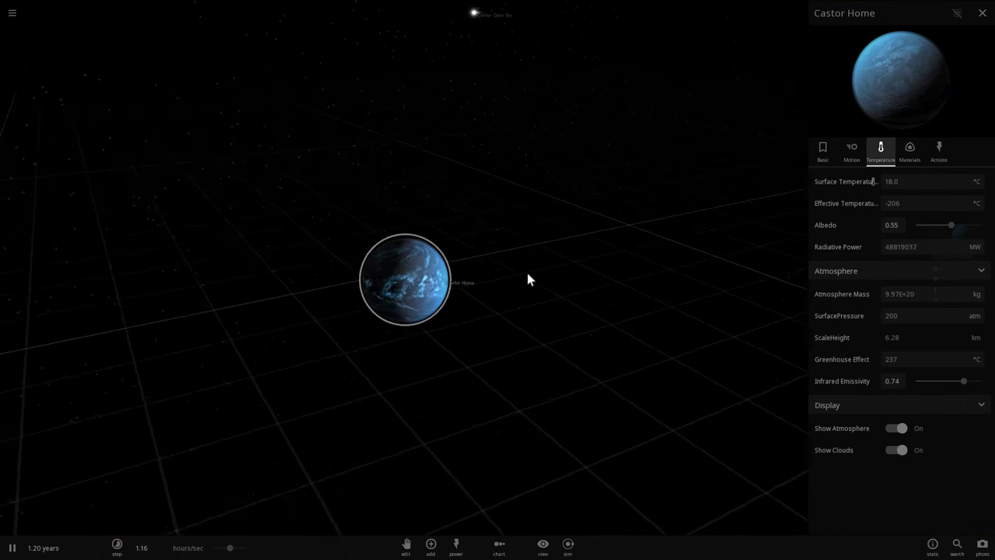
scroll(526, 270, down, 5)
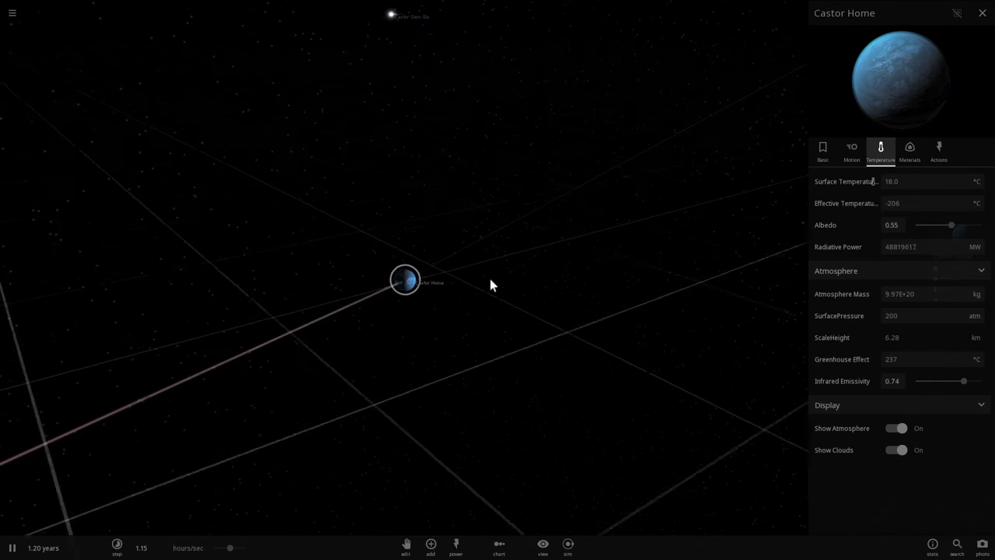
scroll(476, 275, down, 8)
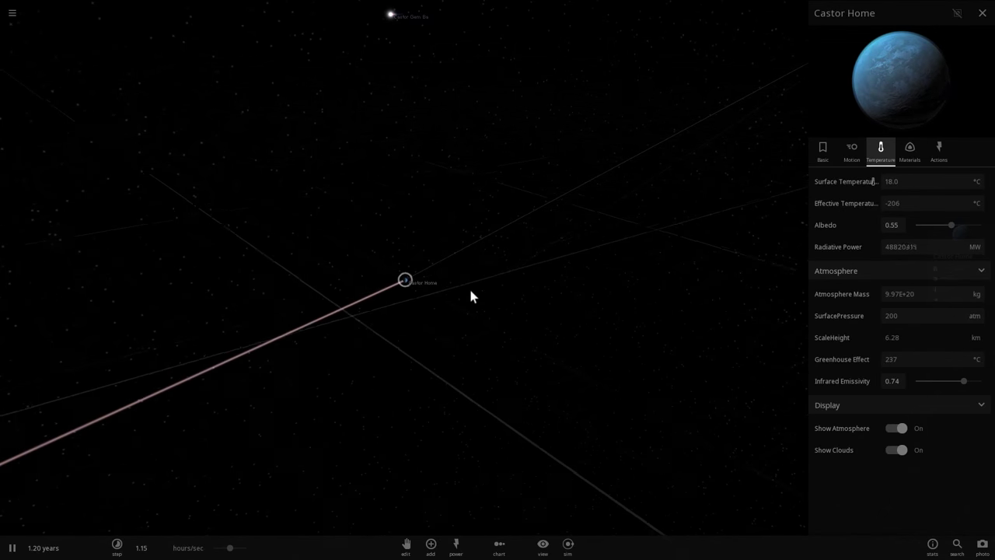
scroll(470, 288, down, 4)
drag(457, 273, 444, 322)
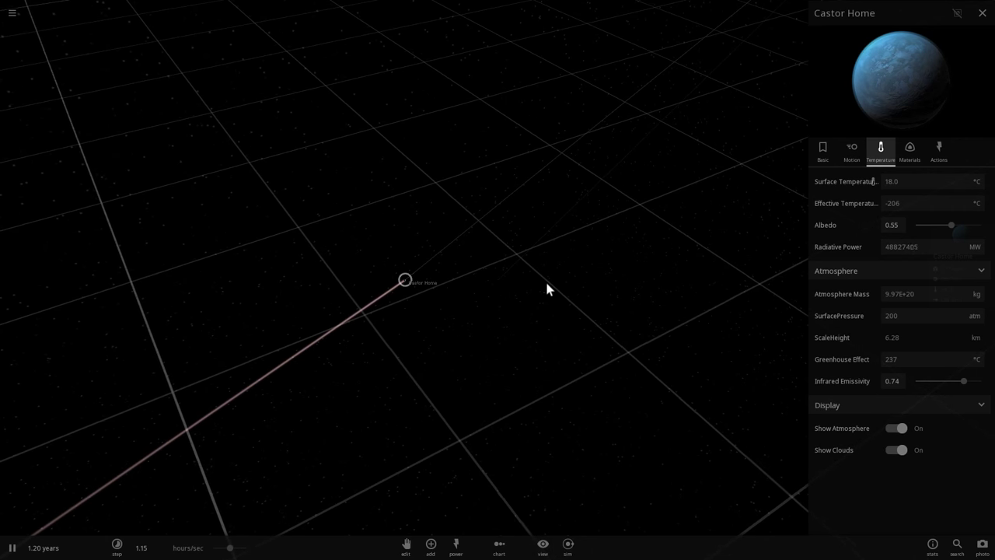
drag(545, 279, 546, 241)
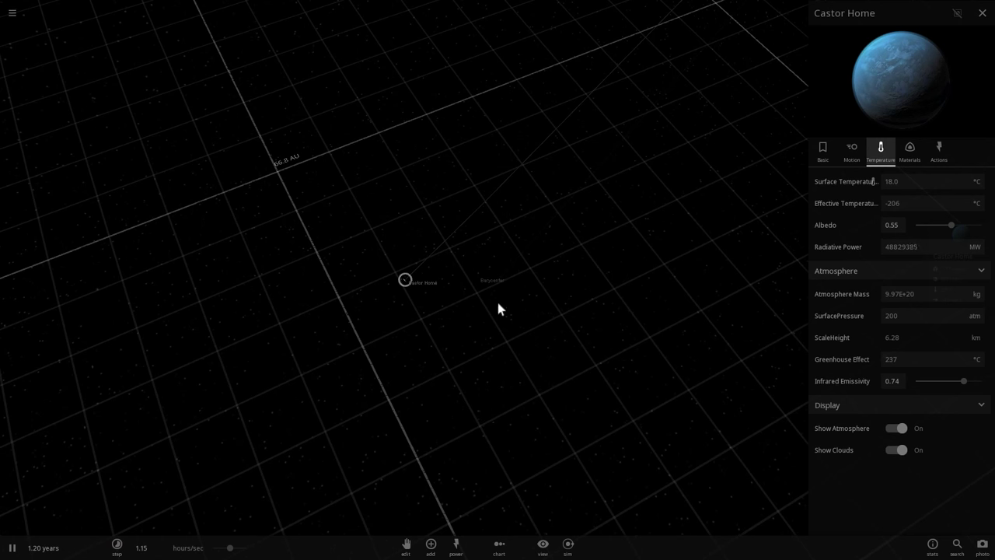
drag(426, 285, 440, 242)
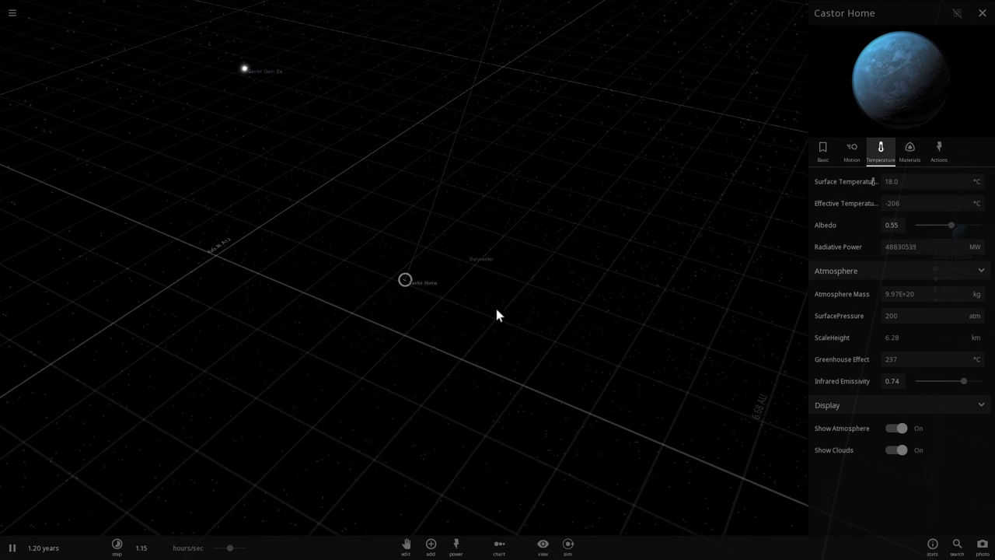
drag(473, 215, 210, 547)
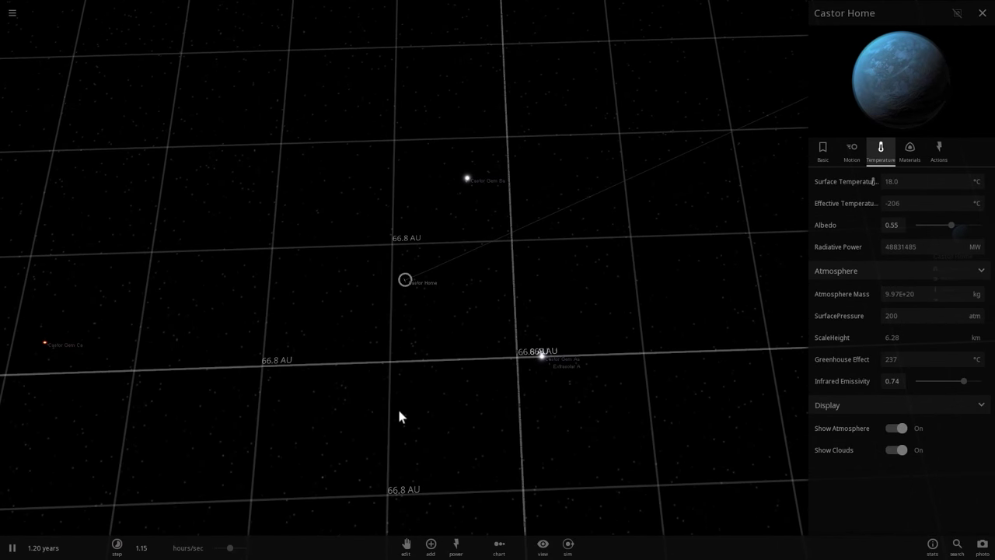
drag(399, 415, 391, 342)
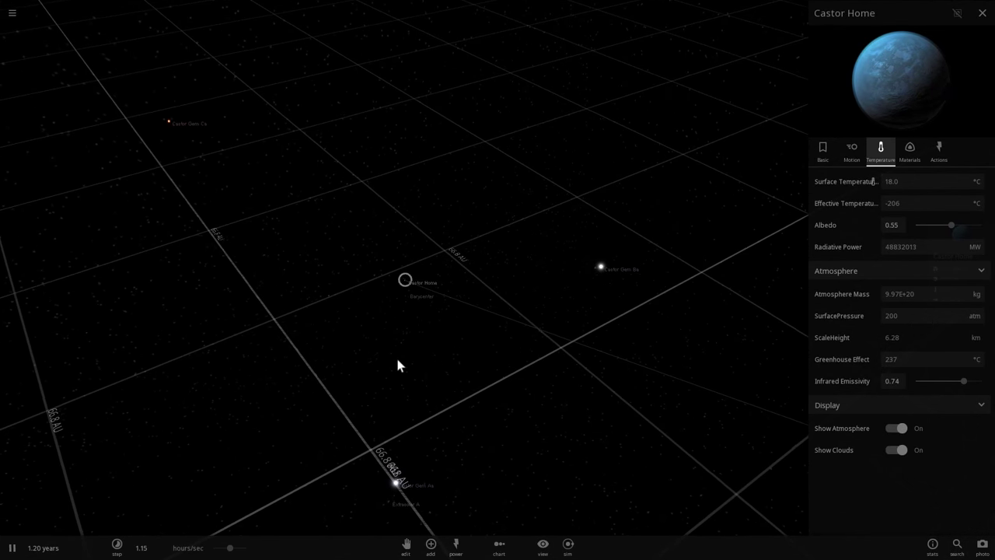
drag(370, 355, 318, 368)
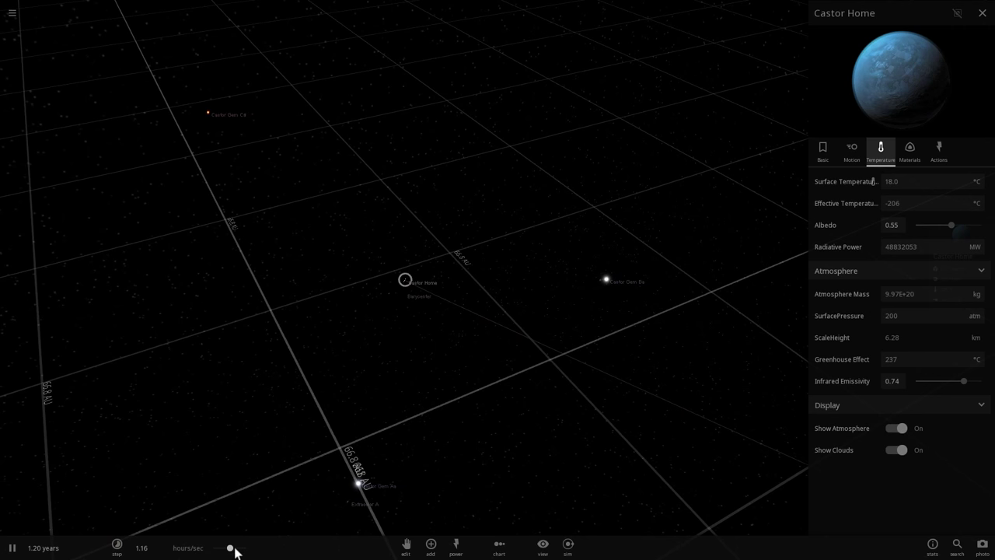
Raise the simulation speed to about 5.06 days/sec
drag(231, 548, 237, 550)
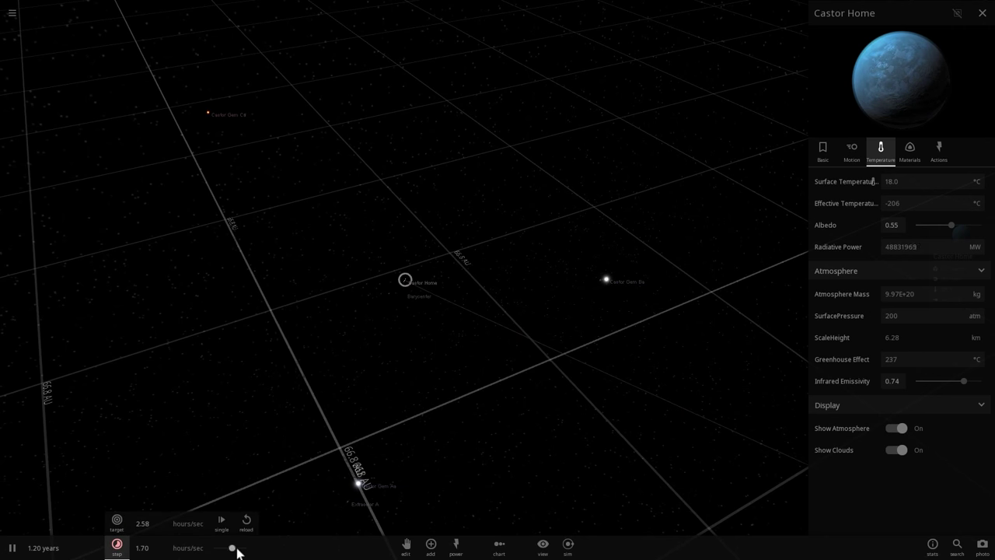
drag(329, 384, 302, 399)
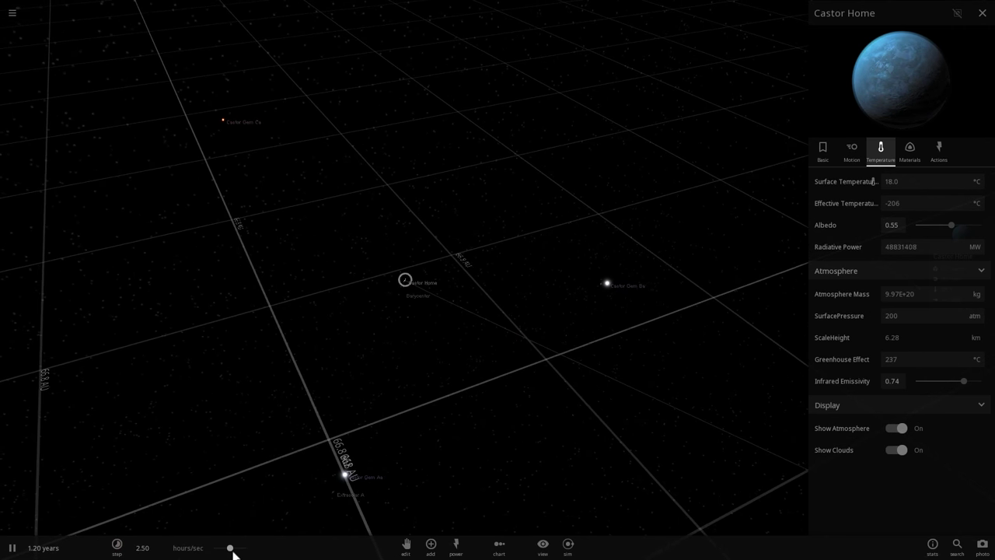
drag(231, 550, 240, 549)
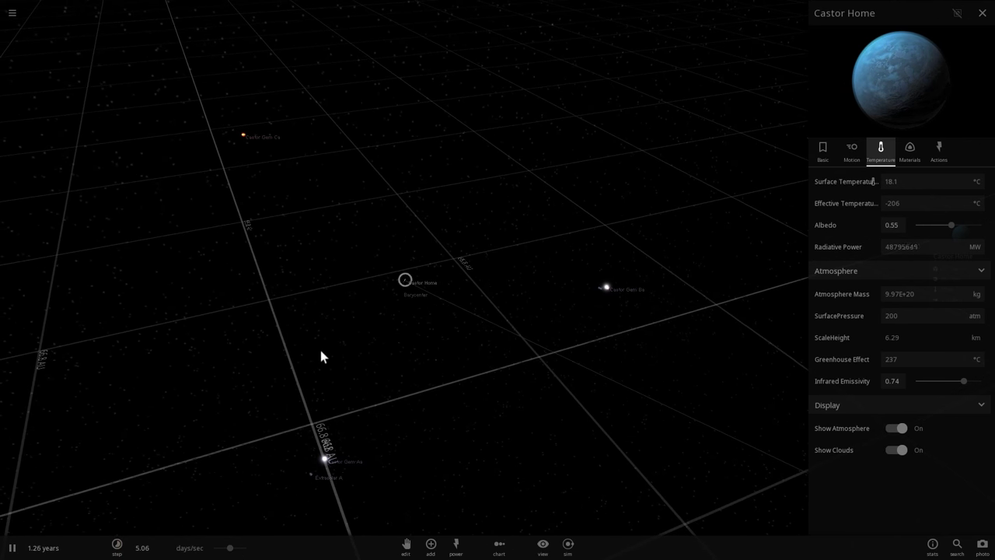
Select the star Castor Gem Ba and examine its trail relative to its companion and the other Castor pairs
click(605, 285)
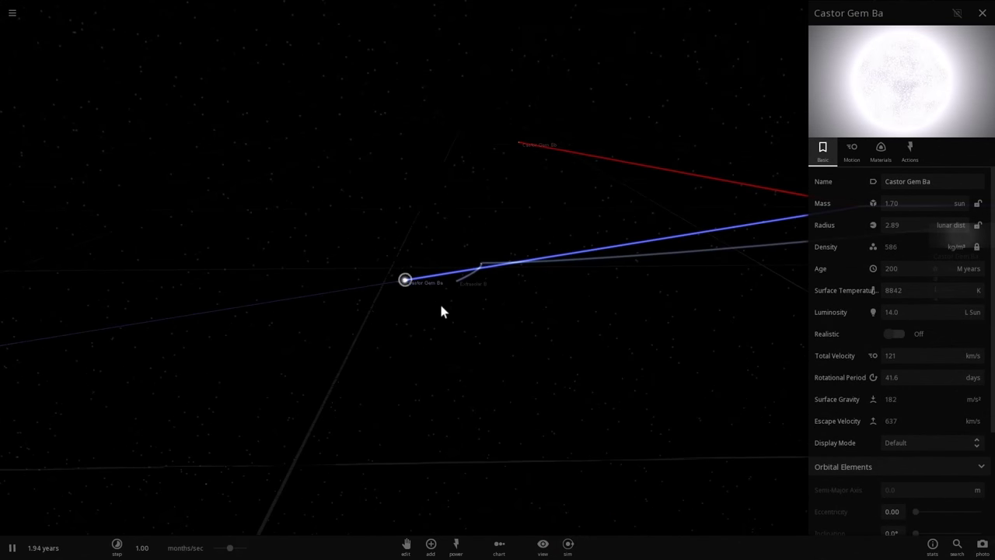
scroll(431, 321, down, 4)
right_drag(427, 322, 373, 429)
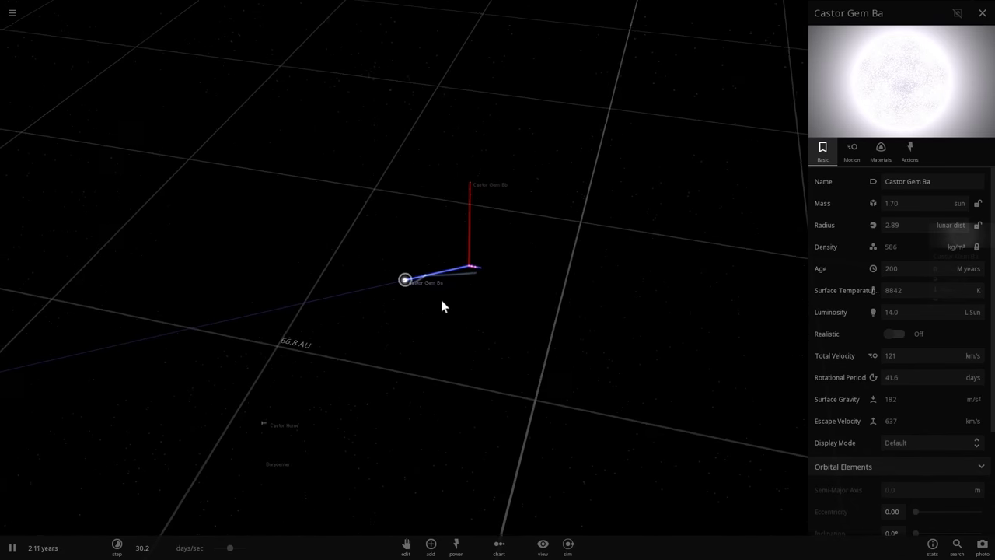
scroll(430, 319, down, 6)
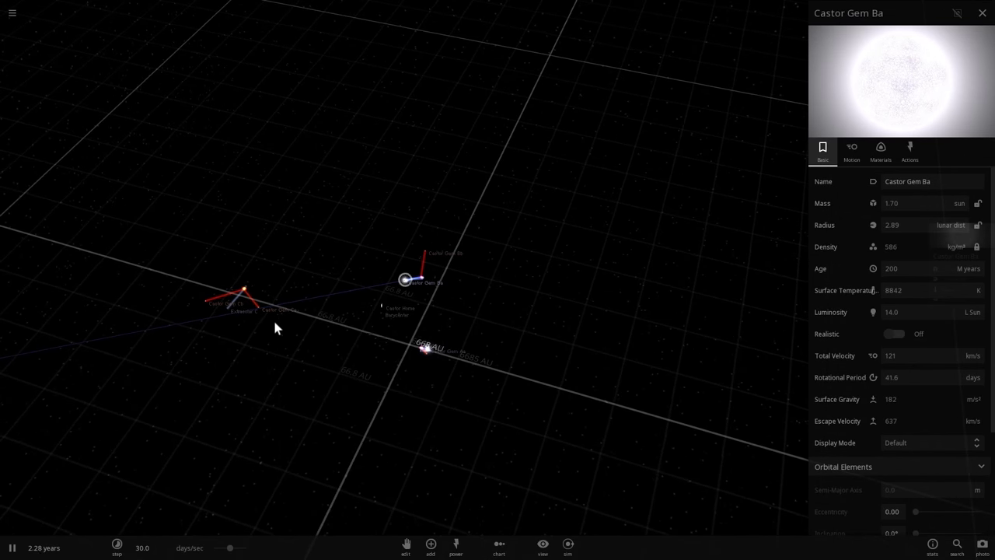
right_drag(275, 321, 310, 402)
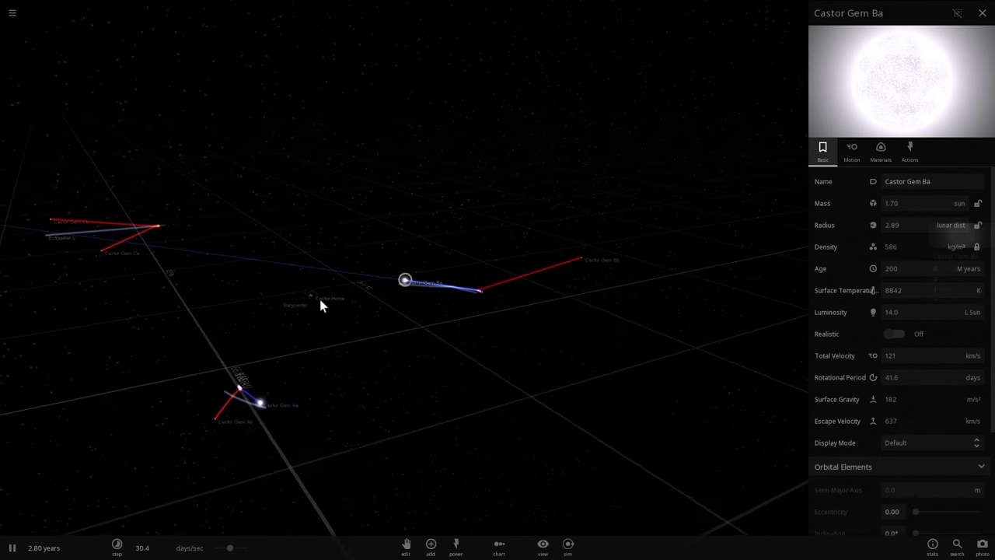
Select Castor Home, inspect the planet up close, and compare its position with the surrounding star trails
click(314, 295)
scroll(448, 315, up, 6)
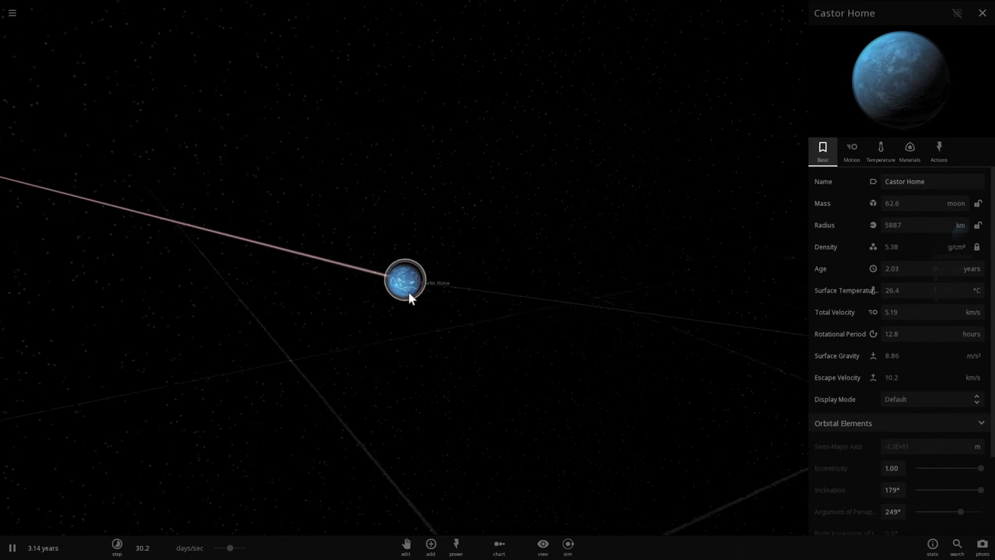
scroll(405, 298, down, 5)
right_drag(393, 303, 407, 322)
scroll(355, 312, down, 6)
scroll(371, 360, down, 5)
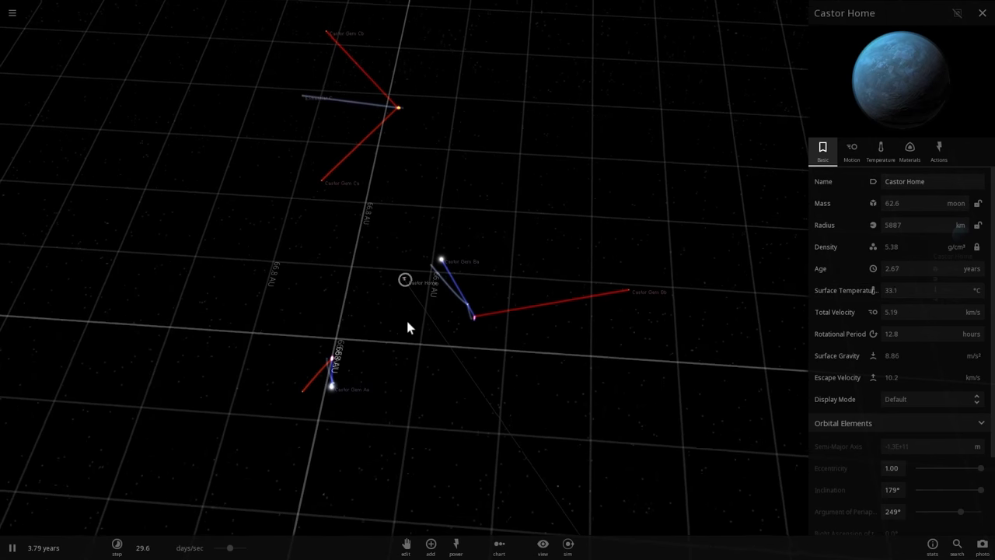
Deselect Castor Home and examine the diverging trails of the planet and Castor stars around the barycenter from several angles
click(408, 322)
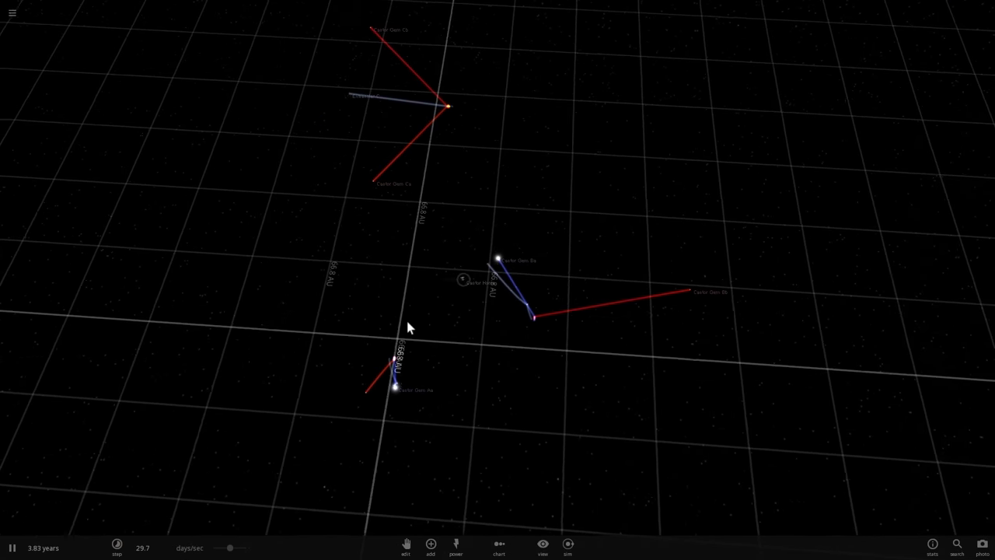
scroll(484, 329, up, 3)
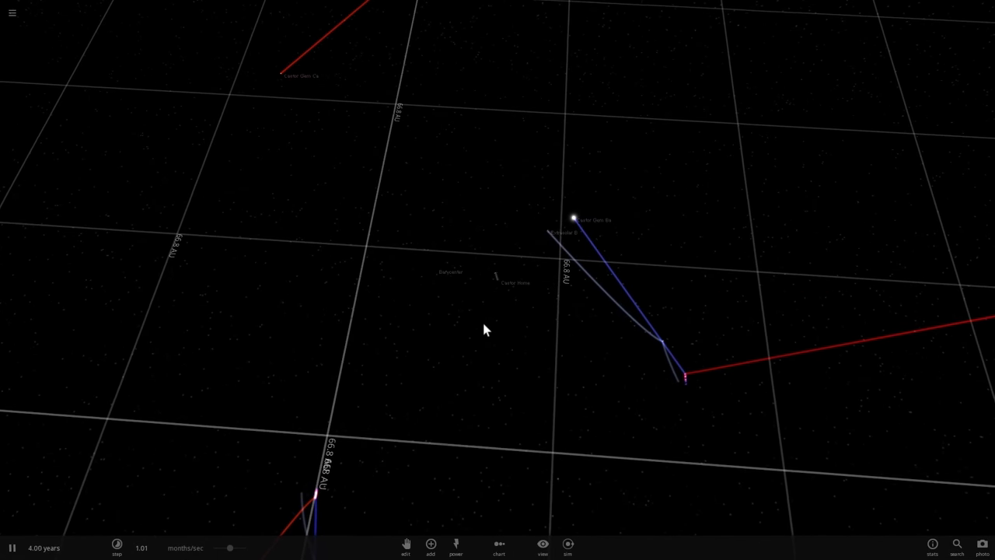
drag(483, 330, 382, 280)
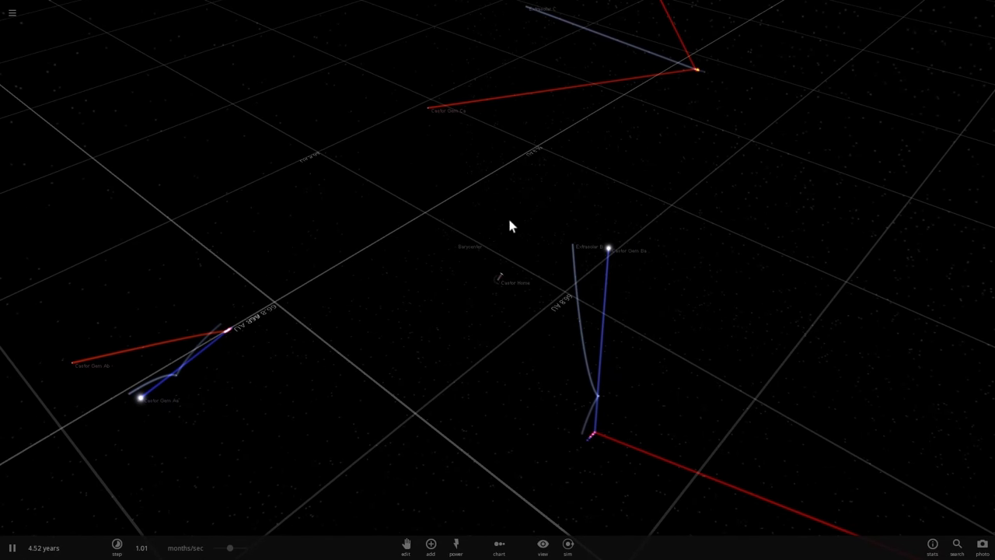
drag(583, 318, 535, 283)
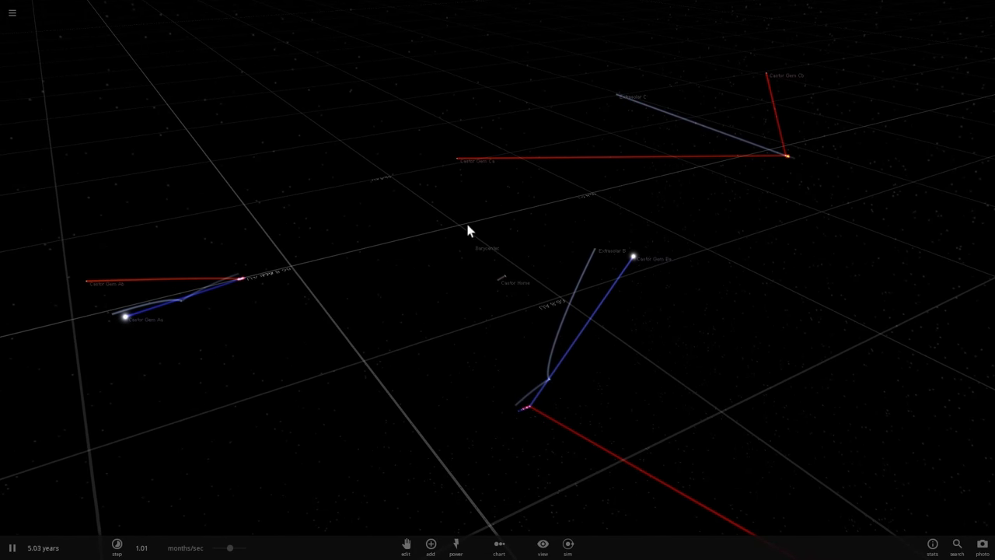
drag(614, 305, 708, 300)
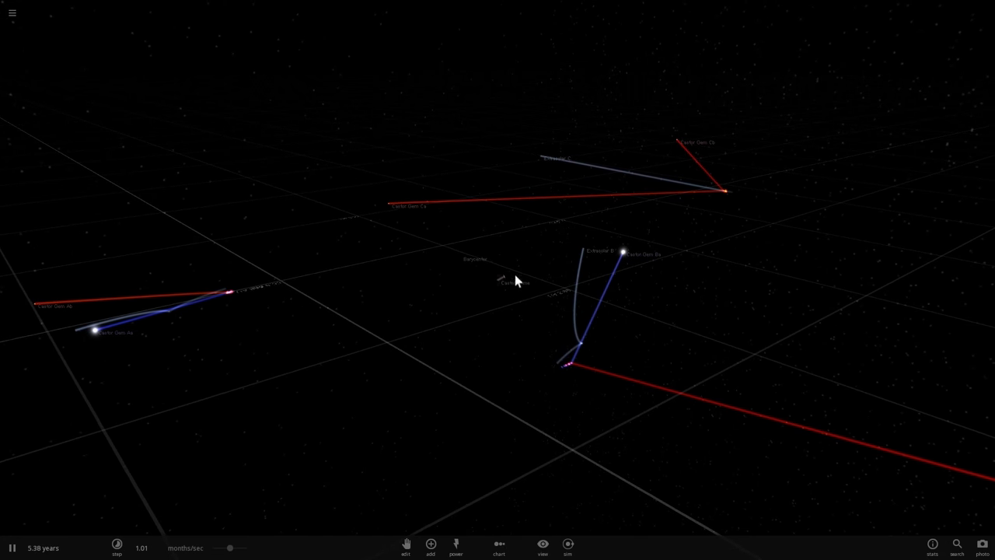
drag(449, 267, 511, 290)
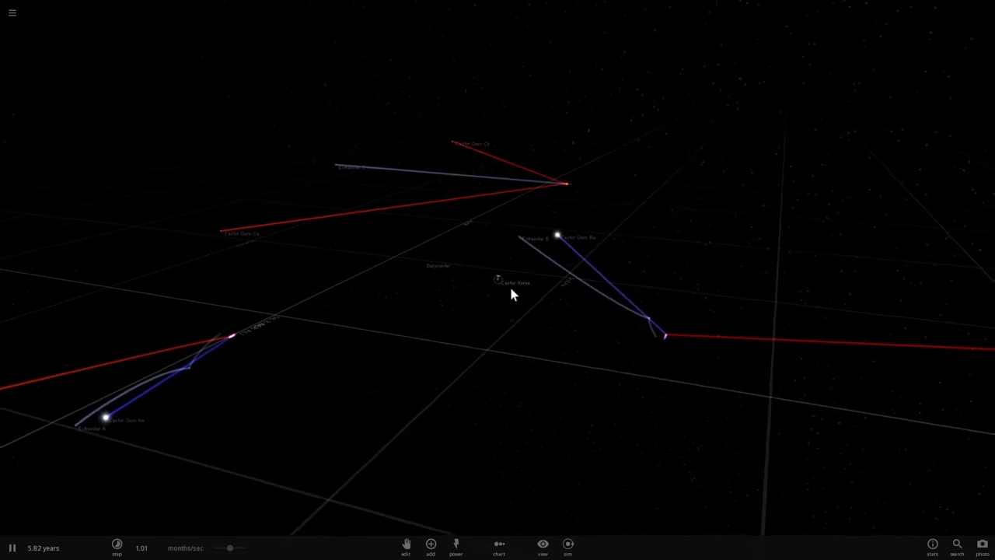
scroll(510, 289, down, 5)
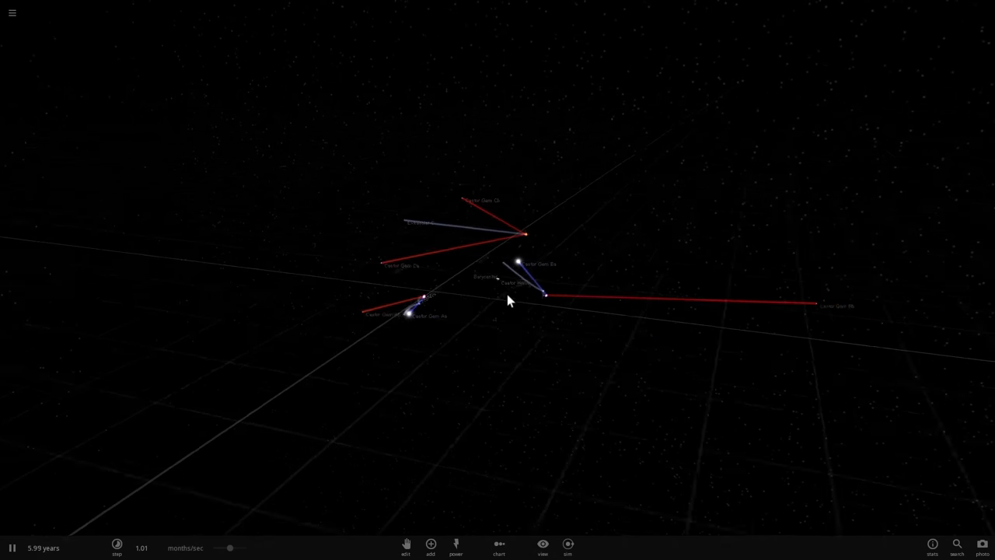
drag(520, 316, 534, 371)
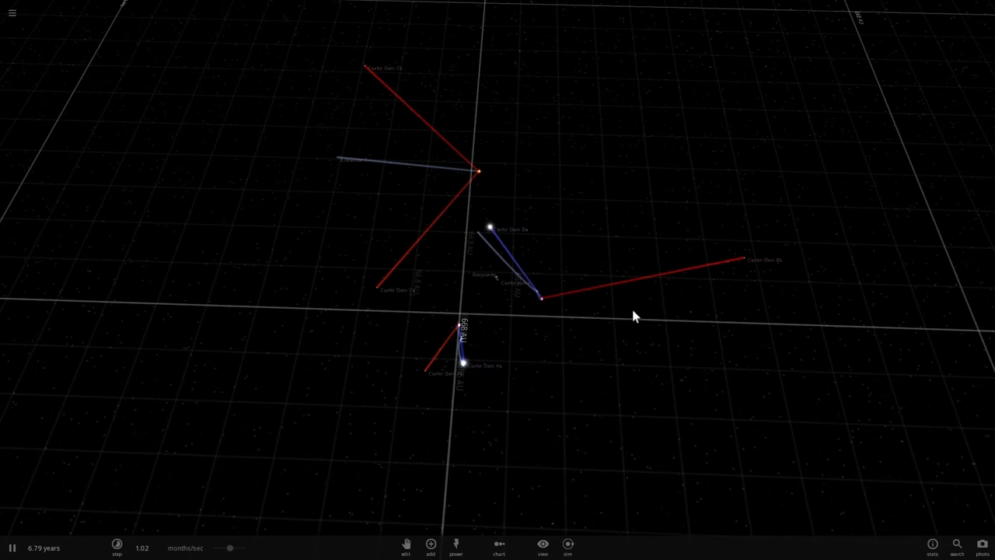
drag(633, 310, 479, 257)
scroll(530, 276, up, 5)
drag(535, 278, 475, 320)
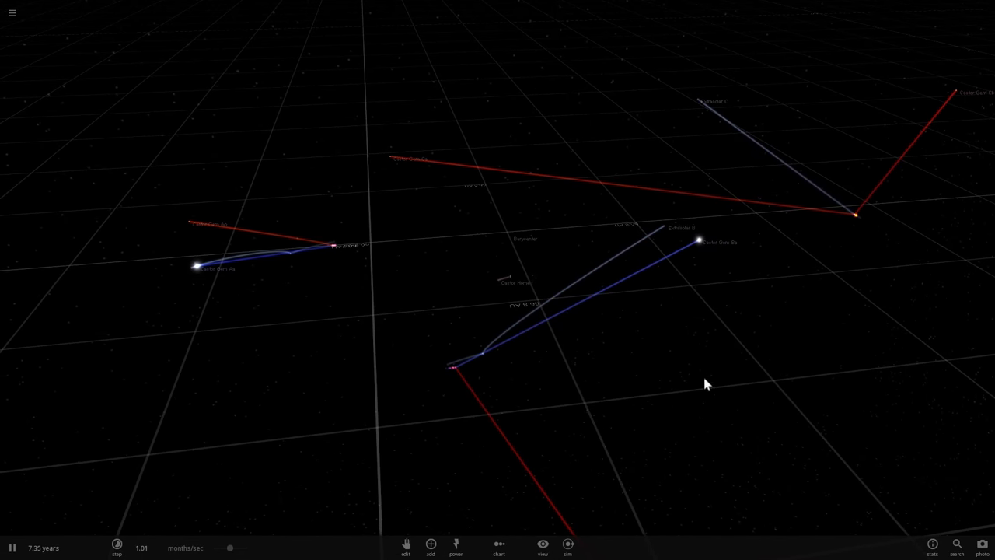
drag(704, 379, 648, 356)
scroll(644, 351, down, 6)
drag(569, 335, 714, 272)
scroll(551, 298, up, 5)
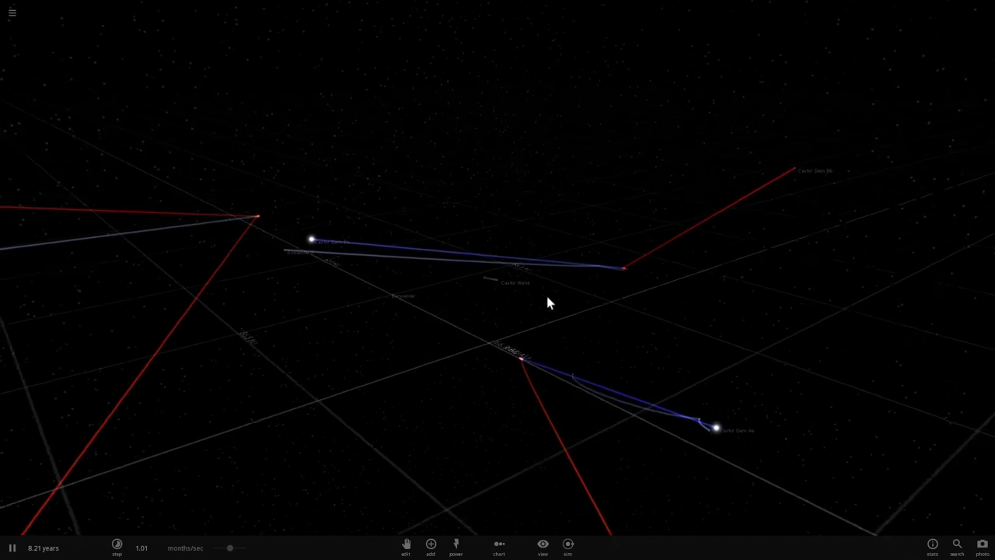
drag(543, 300, 719, 295)
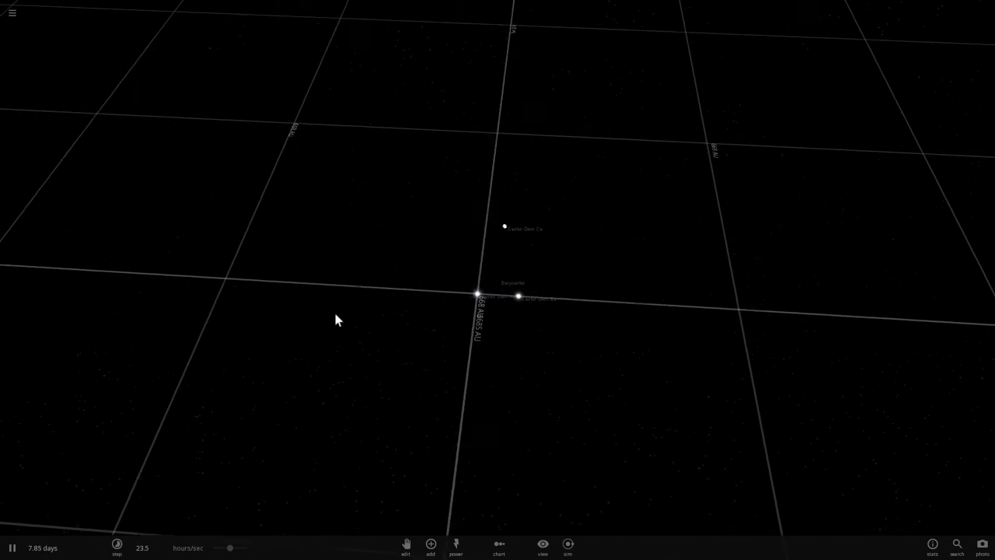
Examine the layout of the three Castor star pairs in the restarted simulation and the empty region around the barycenter
drag(341, 289, 356, 216)
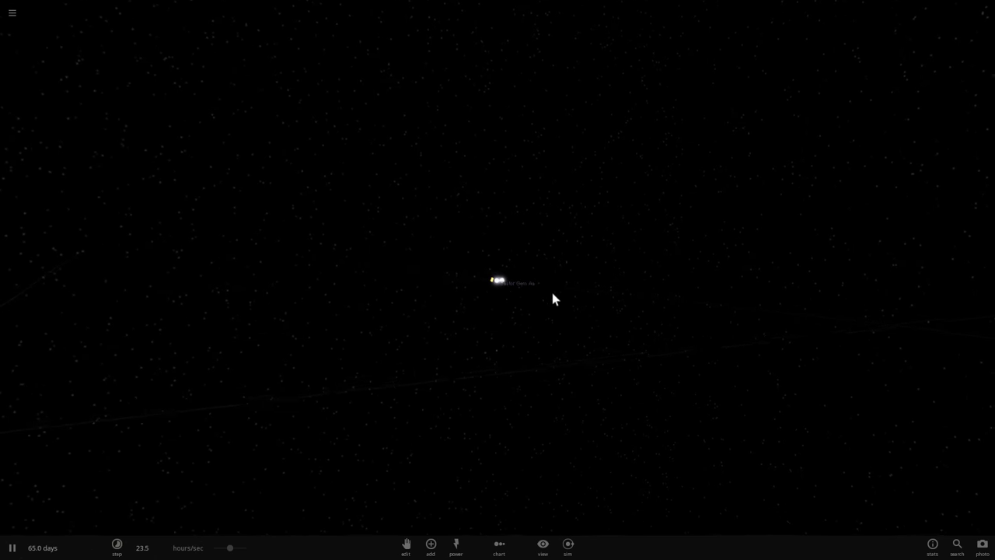
drag(553, 290, 485, 267)
scroll(486, 268, up, 4)
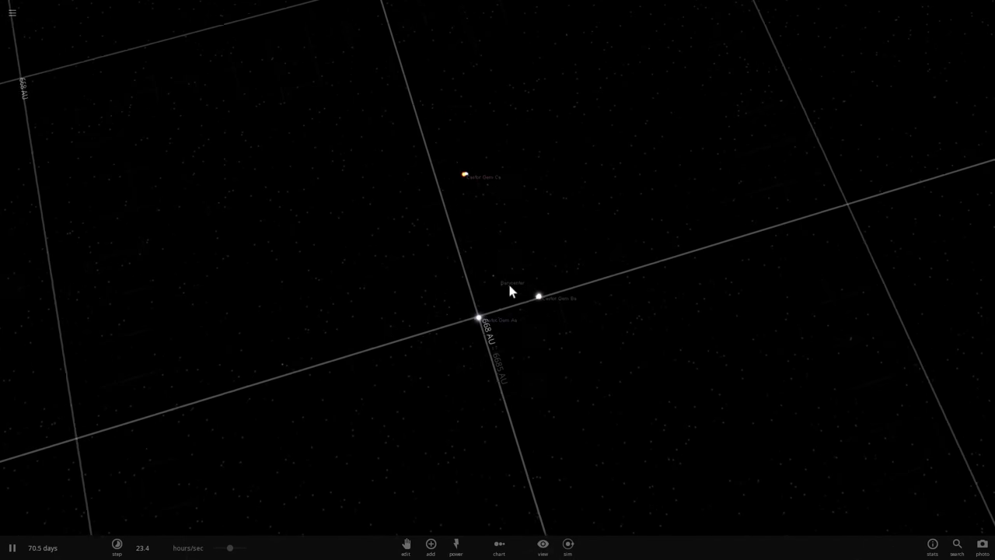
scroll(509, 286, up, 5)
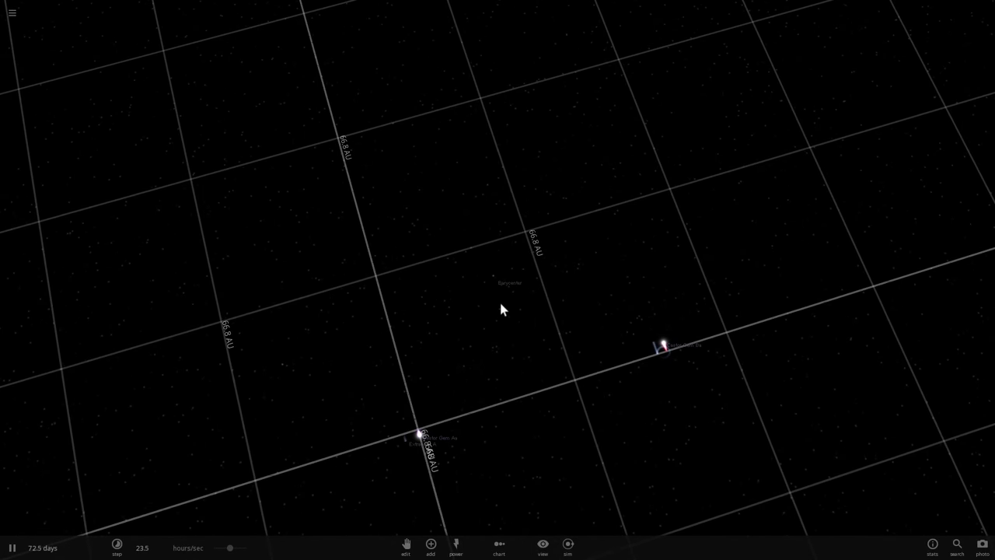
scroll(501, 310, up, 8)
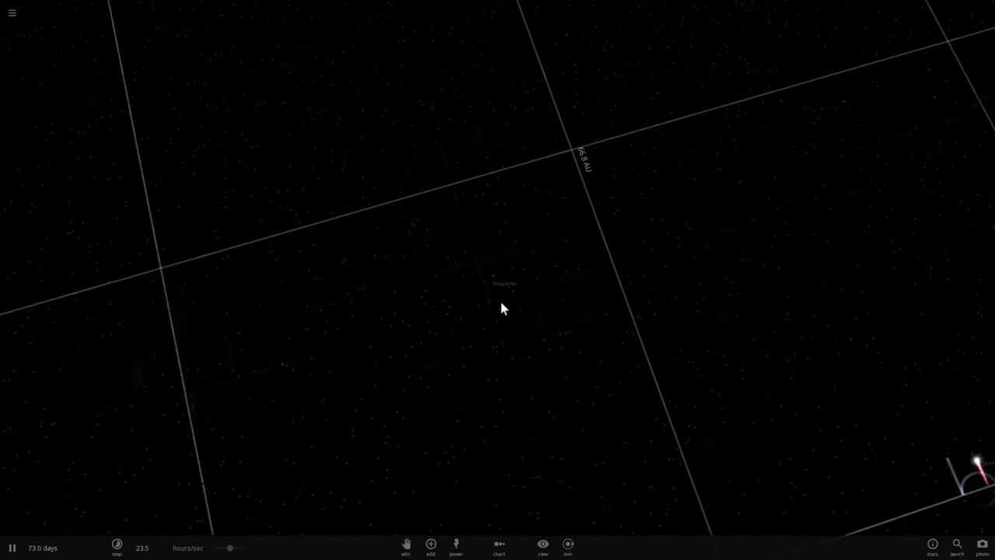
drag(412, 306, 544, 270)
drag(642, 281, 604, 293)
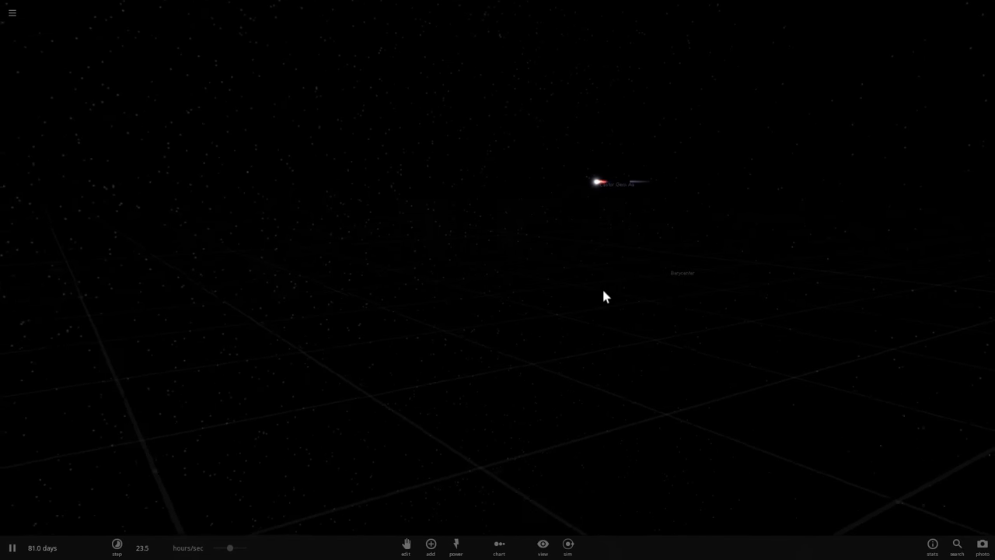